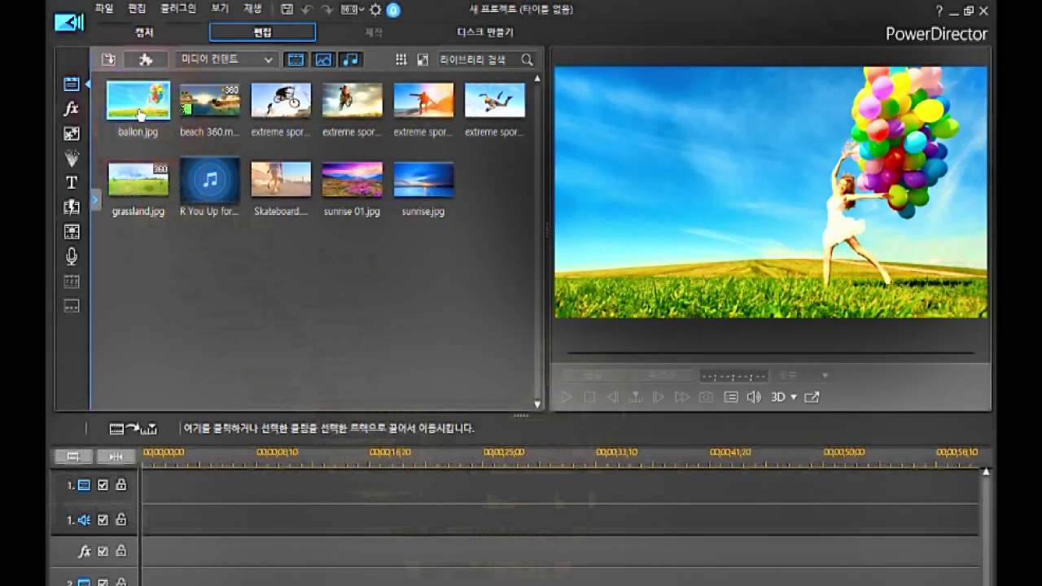
Step: Clear all sample clips from the media library and import images 001 to 010 together with 번지없는주막.mp3
key("ctrl+a")
key("Delete")
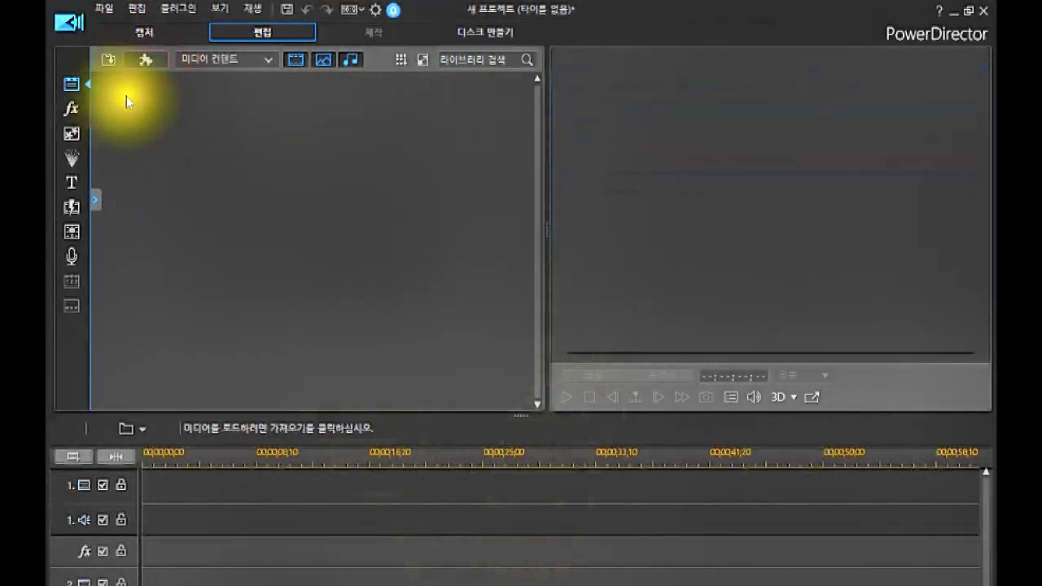
left_click(107, 60)
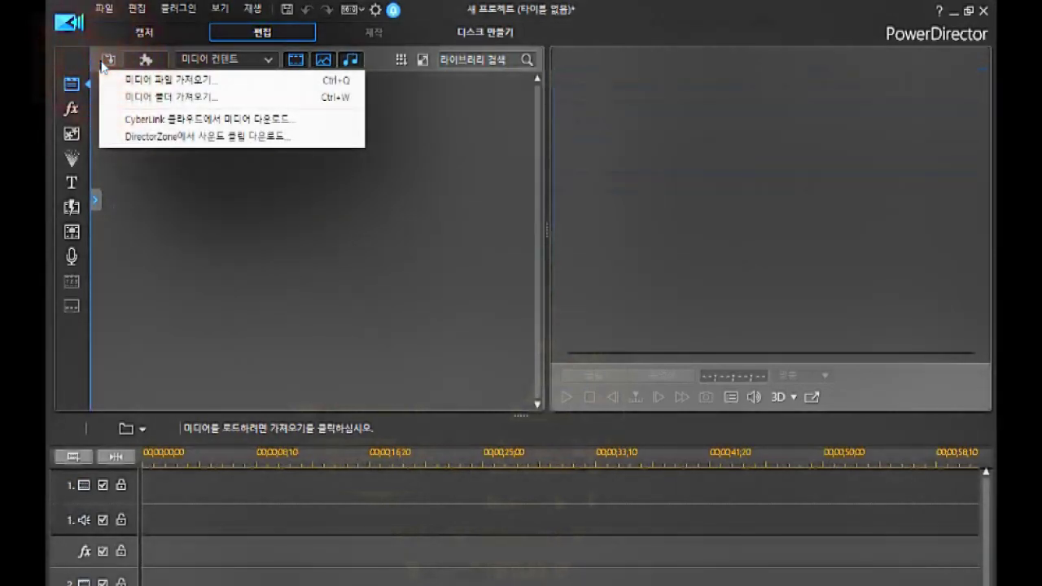
left_click(149, 82)
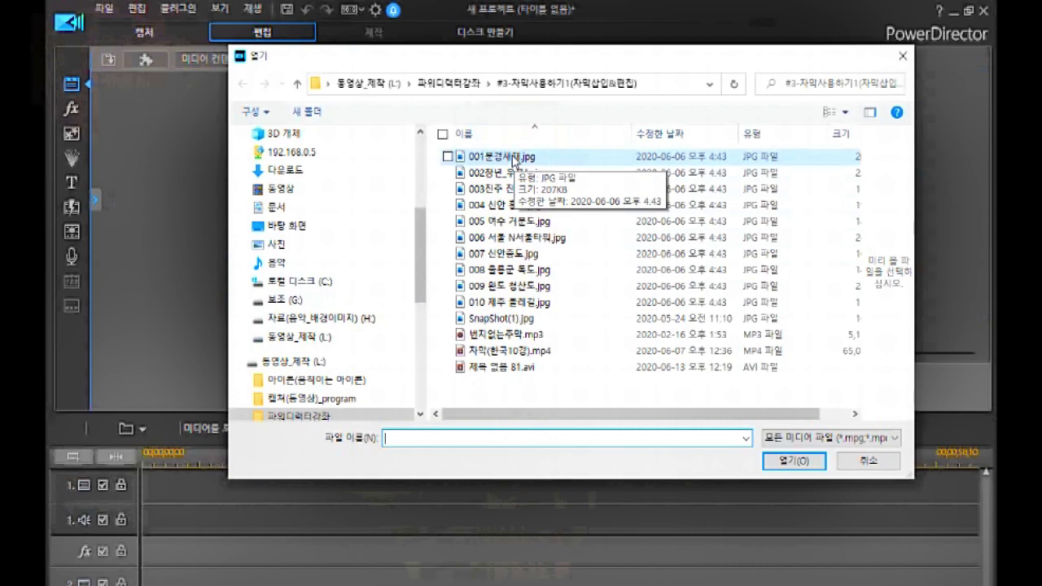
left_click(512, 156)
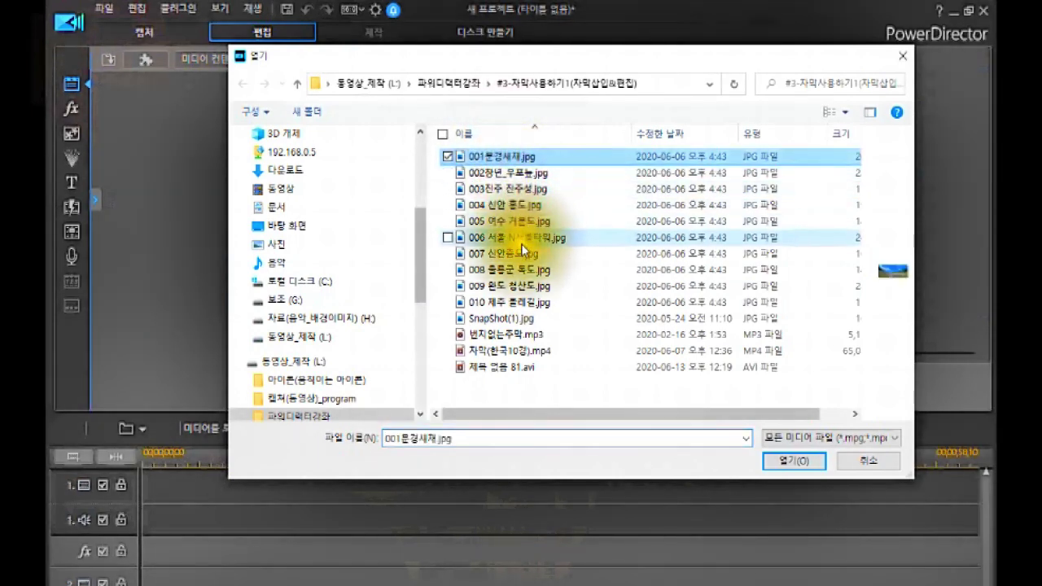
left_click(507, 303, "shift")
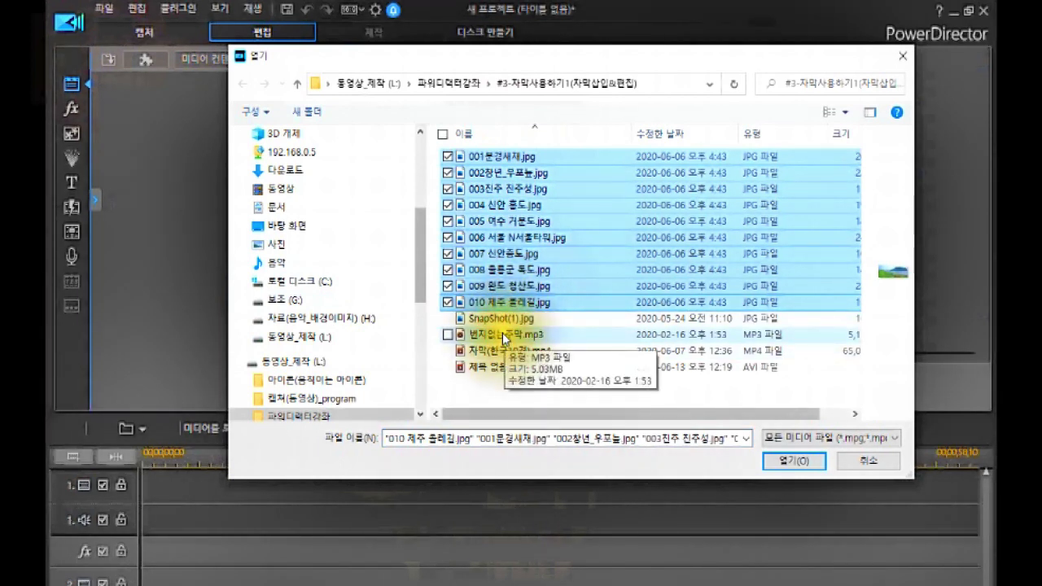
left_click(503, 334, "ctrl")
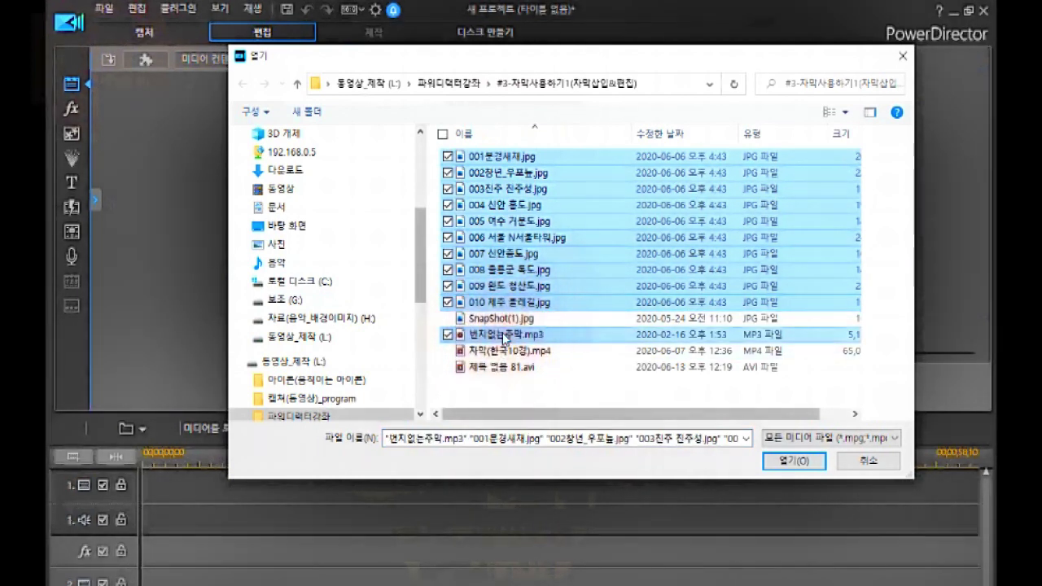
left_click(786, 462)
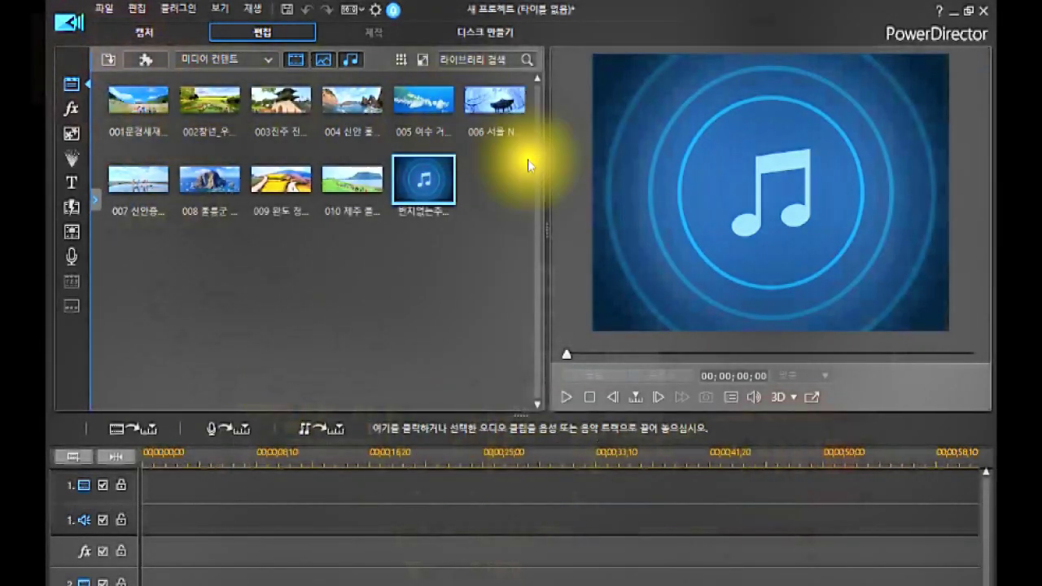
Step: Place the ten images in order on video track 1 and the 번지없는주막 music on audio track 1, both from the project start
left_click(140, 101)
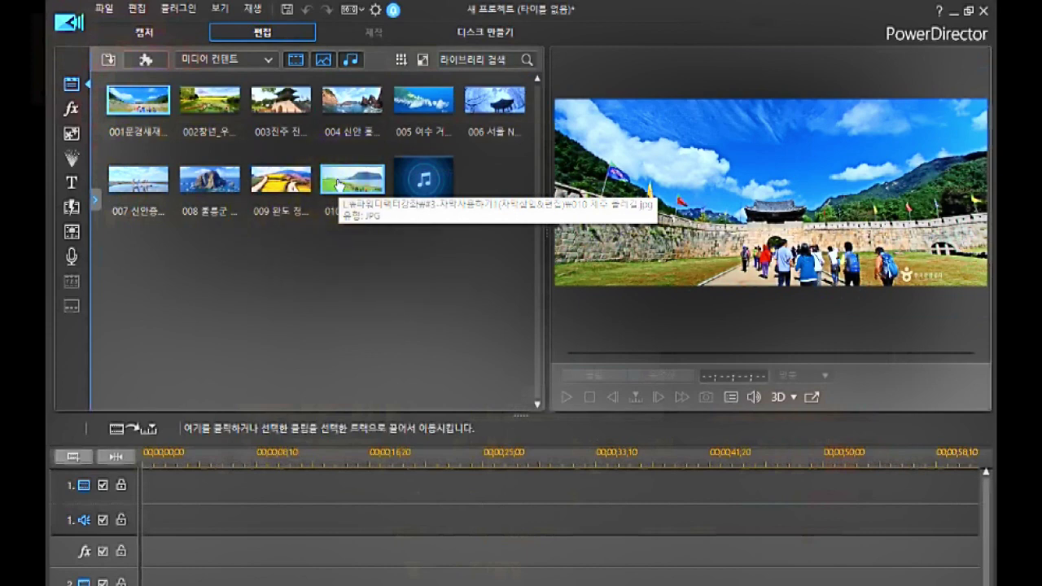
left_click(346, 177, "shift")
left_click_drag(144, 105, 142, 513)
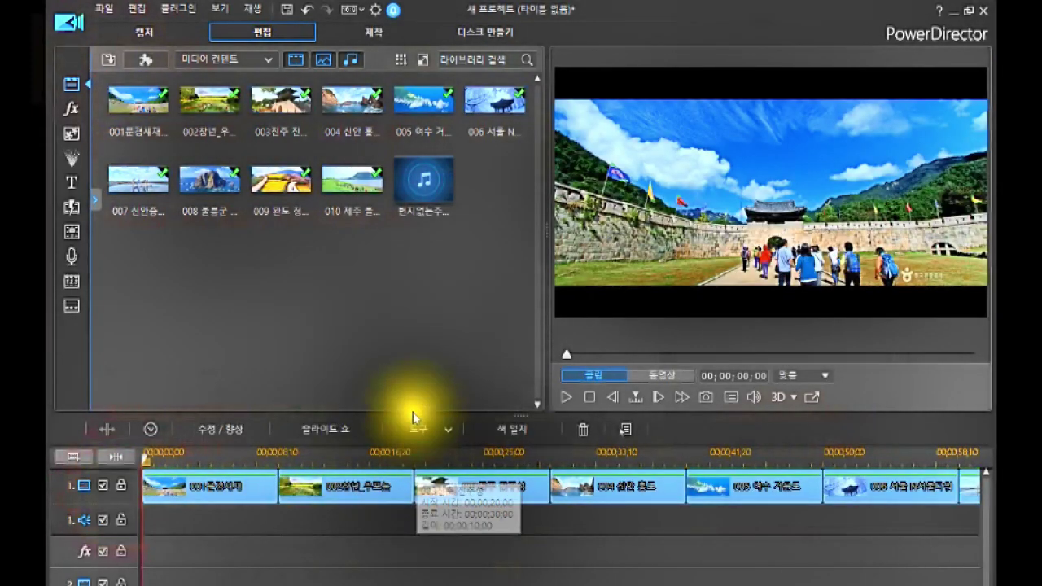
left_click(421, 199)
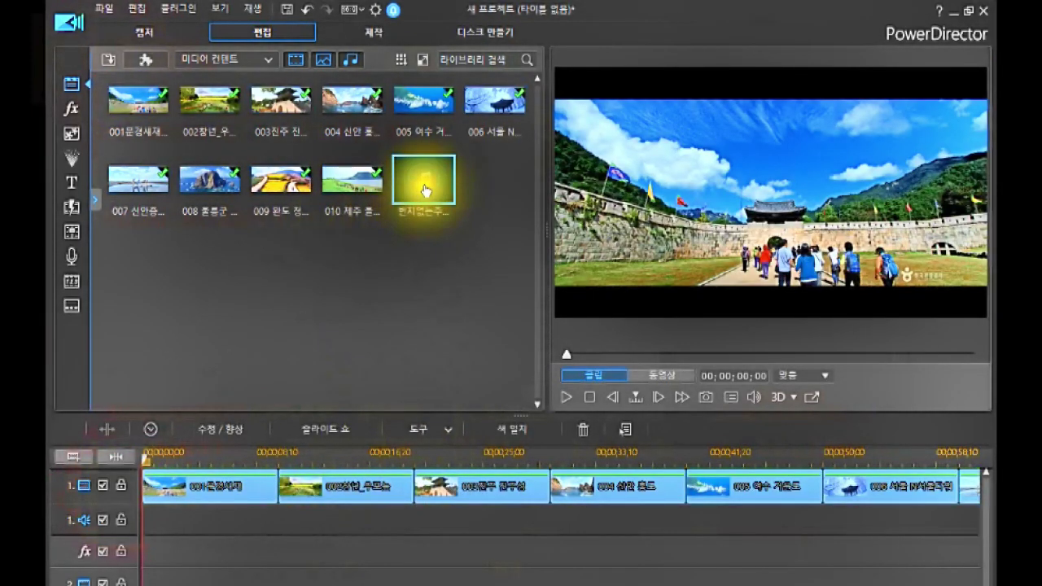
left_click_drag(425, 188, 148, 521)
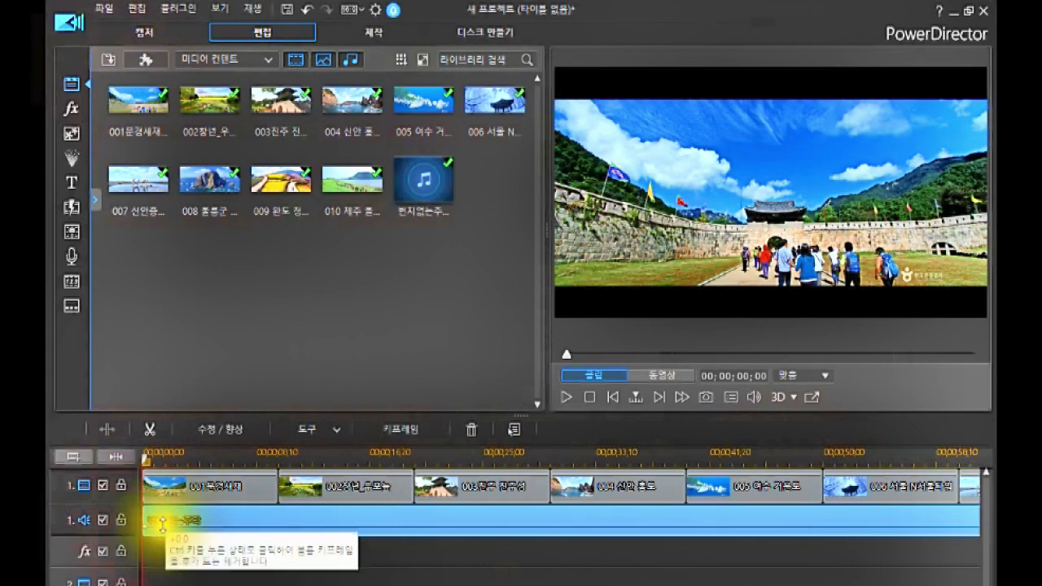
left_click(136, 528)
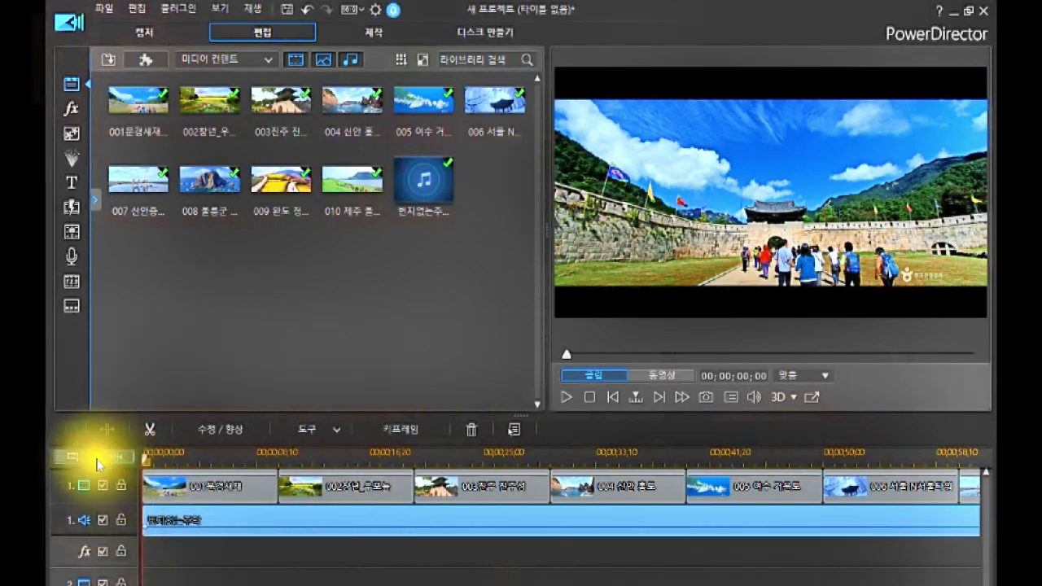
Step: Split the music clip at 00;01;39;22, at the end of the last image, and delete the excess part
left_click(116, 459)
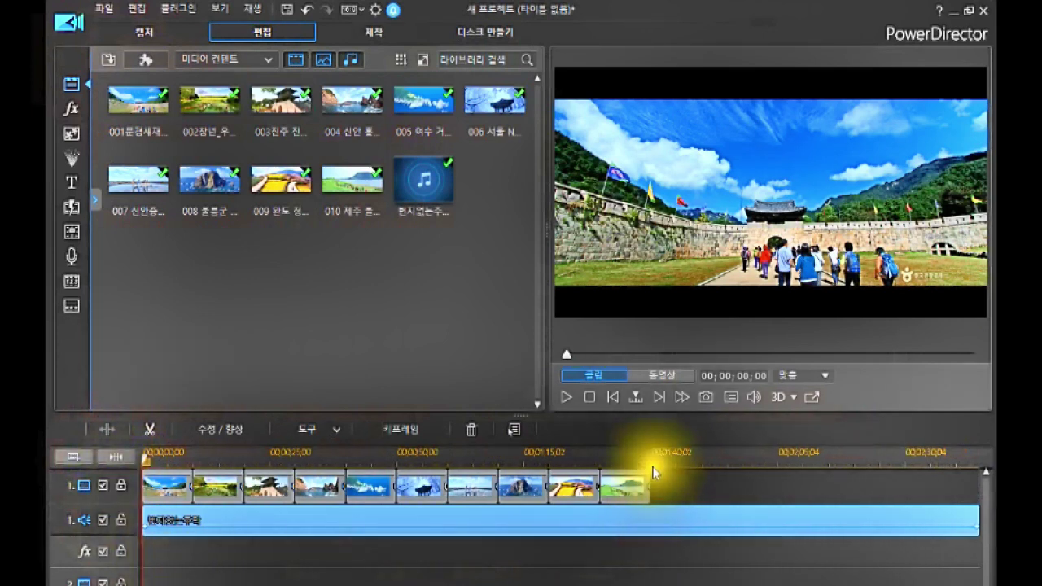
left_click(639, 489)
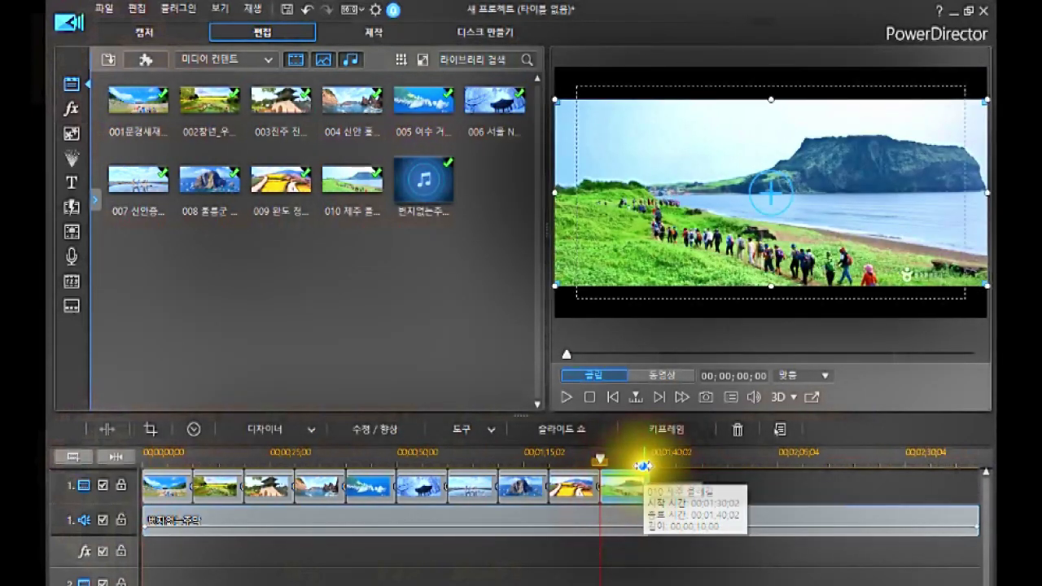
left_click(651, 460)
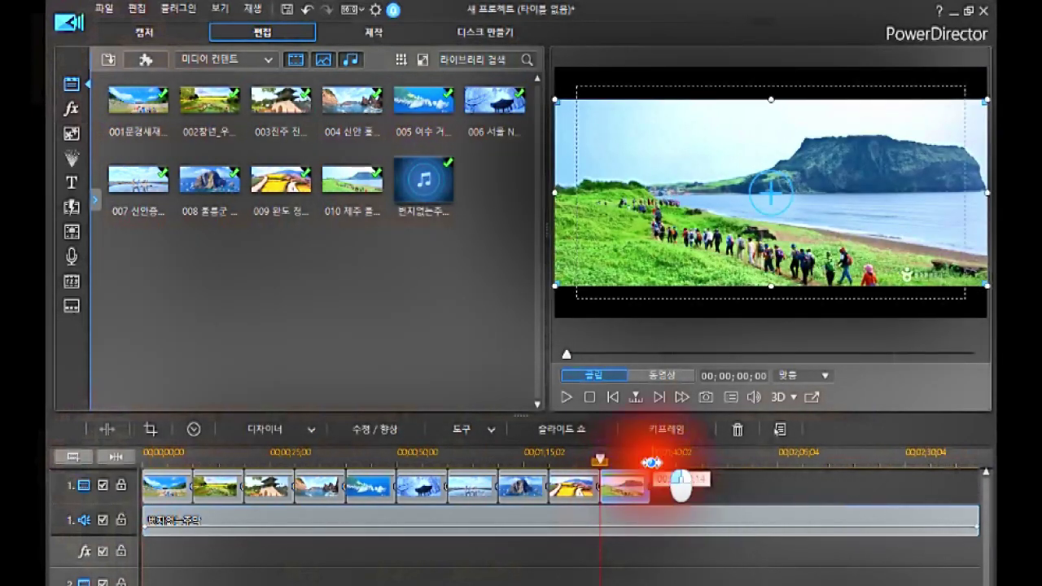
left_click(648, 462)
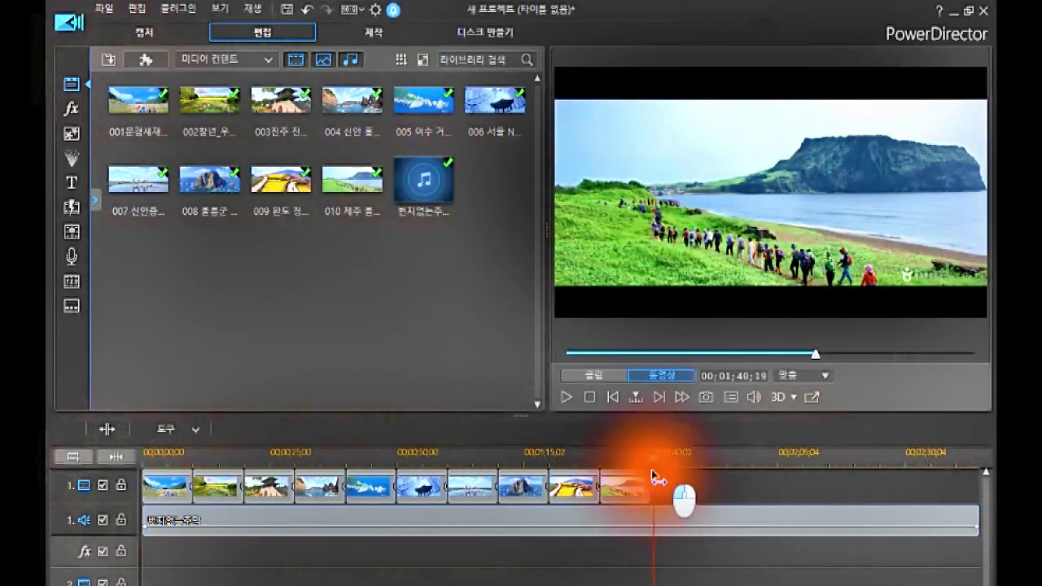
left_click(645, 468)
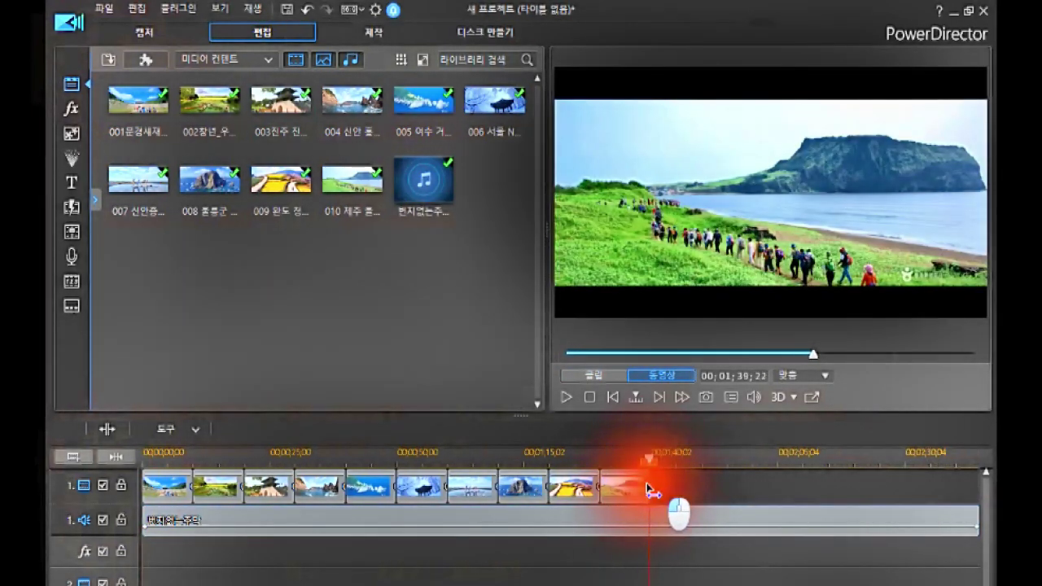
left_click(649, 492)
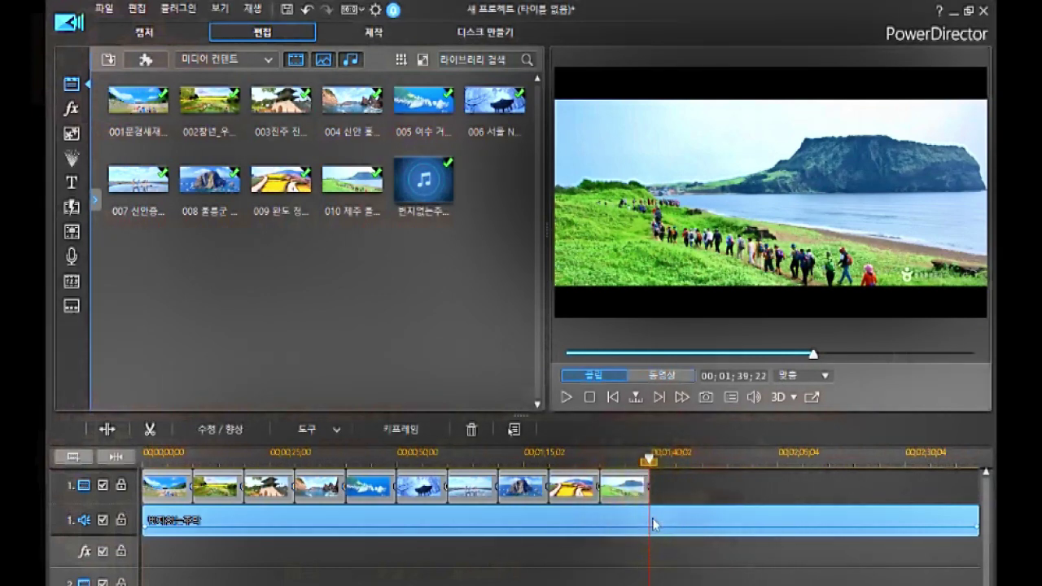
left_click(657, 521)
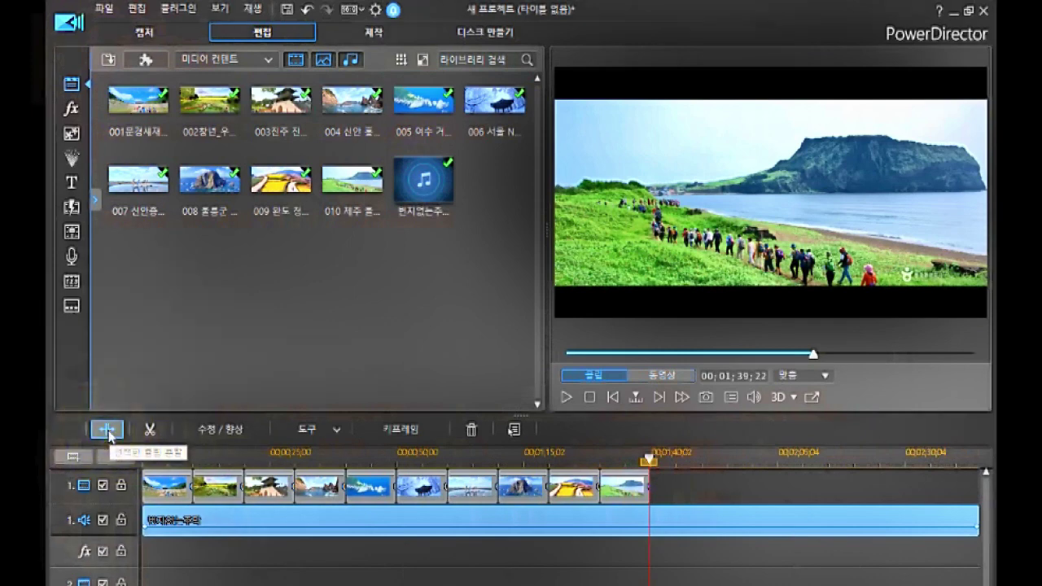
left_click(106, 430)
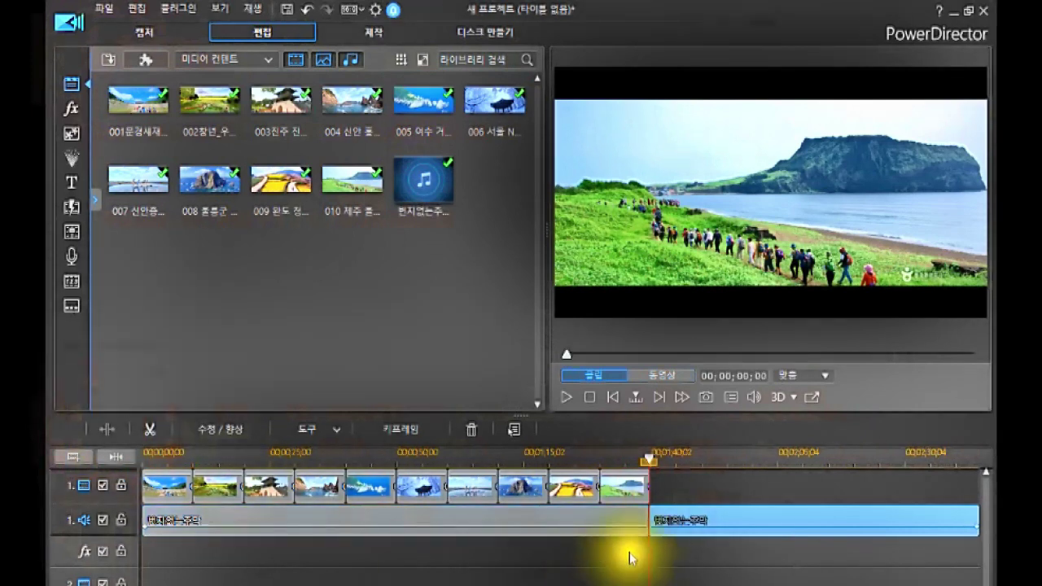
left_click_drag(686, 521, 710, 522)
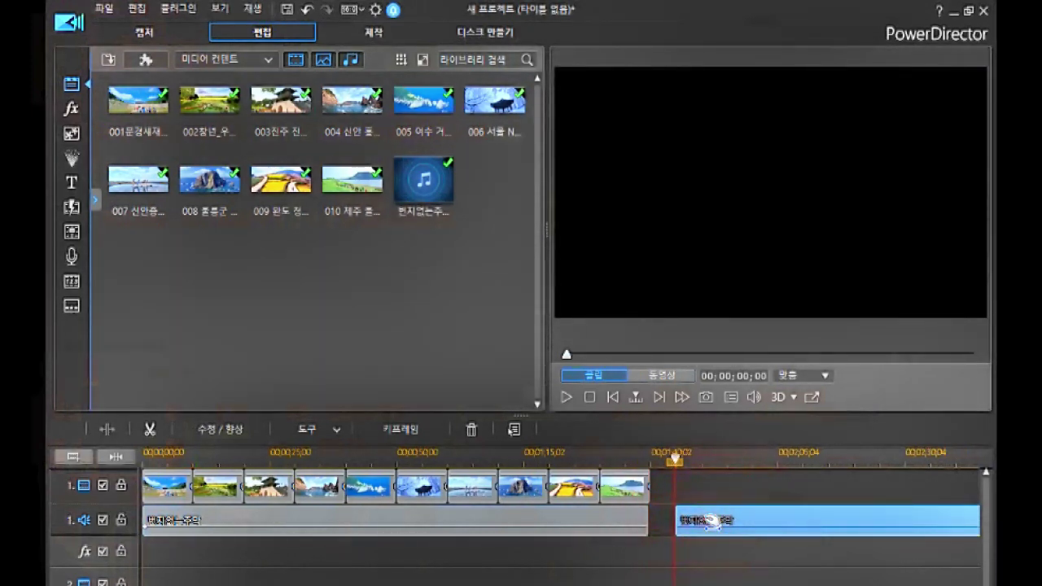
key("Delete")
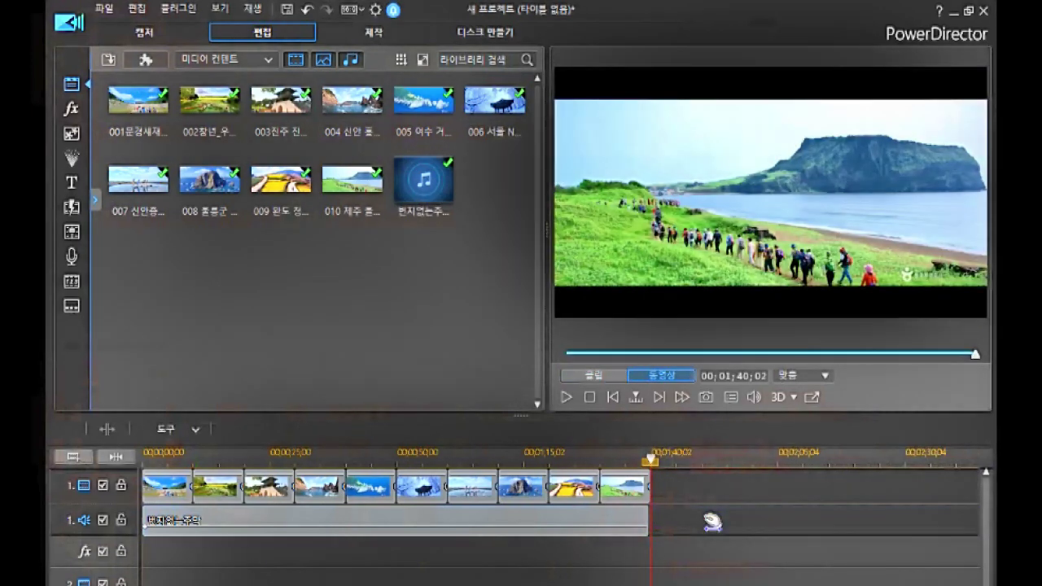
Step: Fade out the end of the music clip with two volume keyframes, lowering the last one at the clip's end
left_click(627, 520)
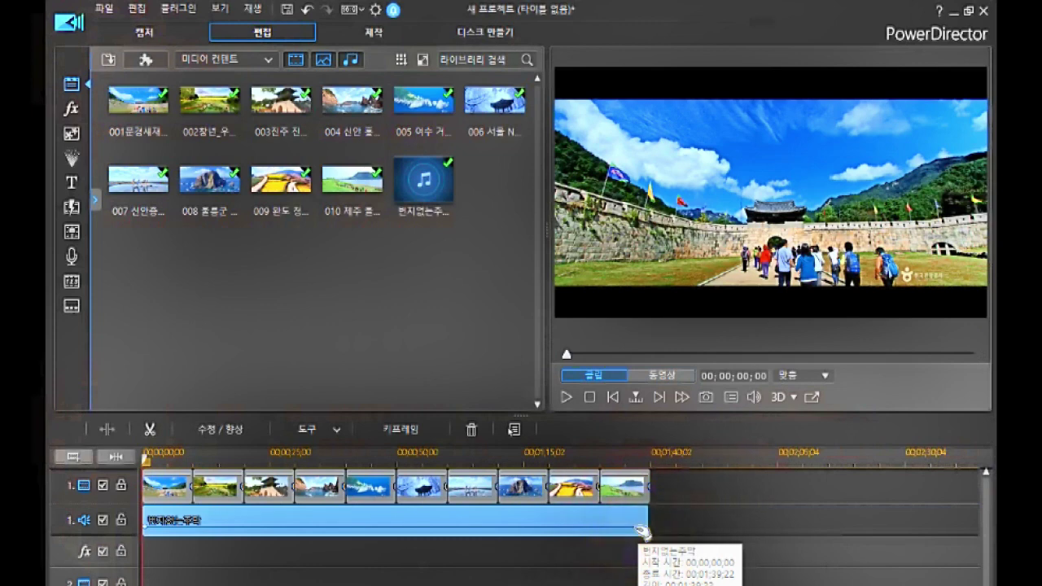
left_click(639, 516)
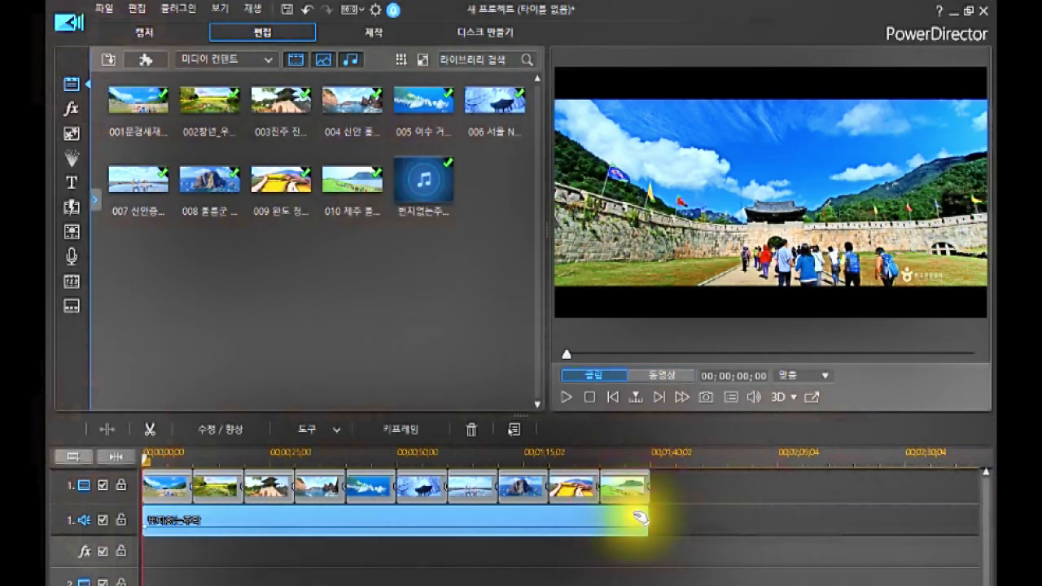
left_click_drag(640, 516, 636, 526)
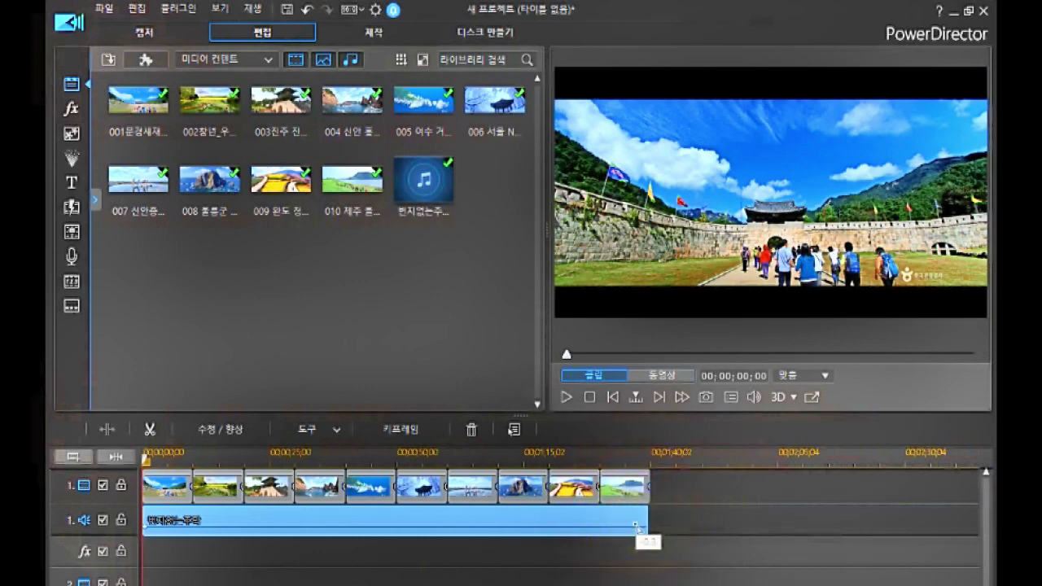
left_click_drag(636, 526, 636, 527)
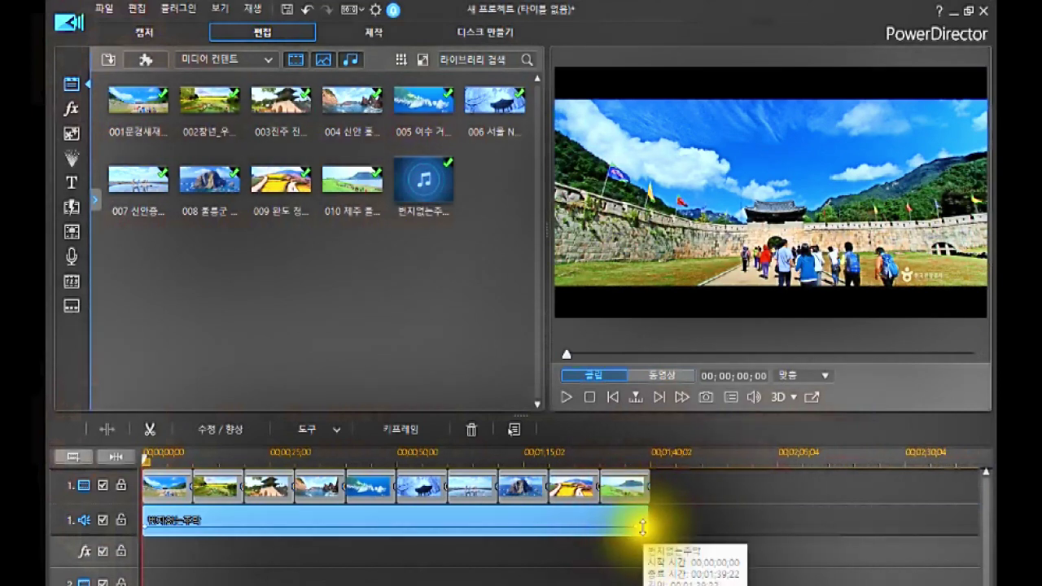
left_click_drag(642, 526, 647, 530)
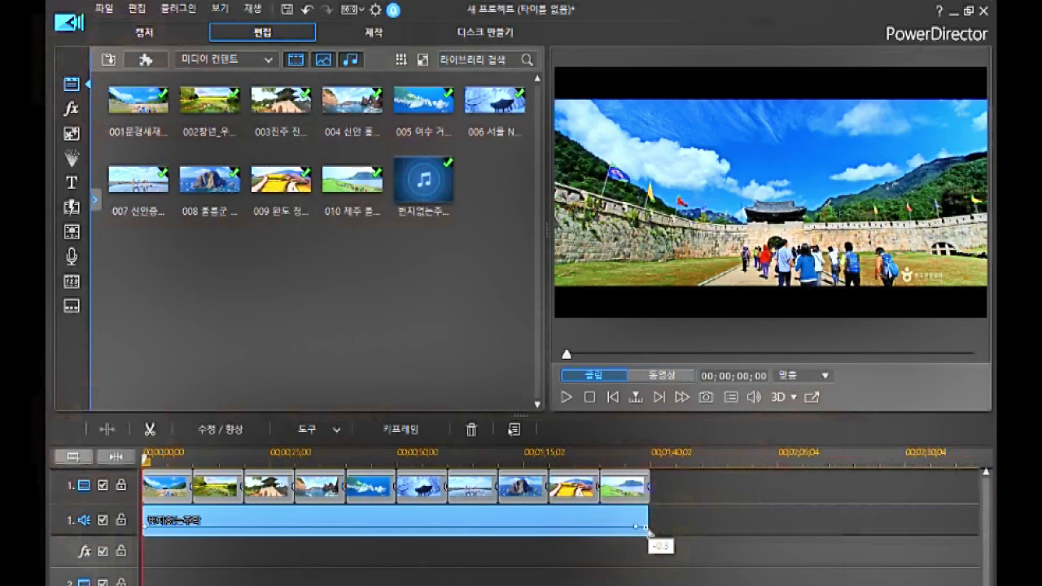
left_click_drag(647, 530, 647, 531)
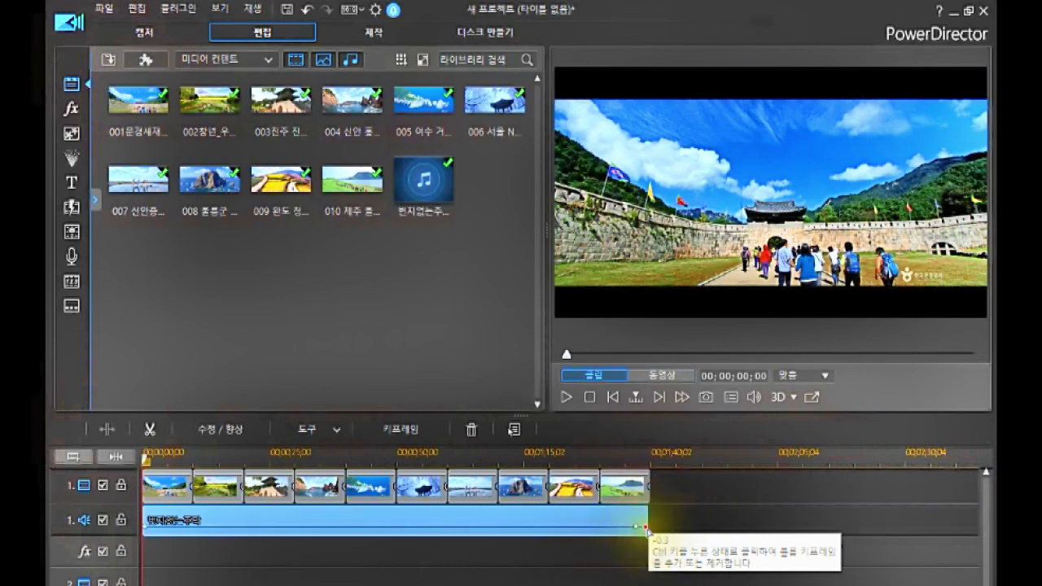
left_click_drag(645, 528, 647, 530)
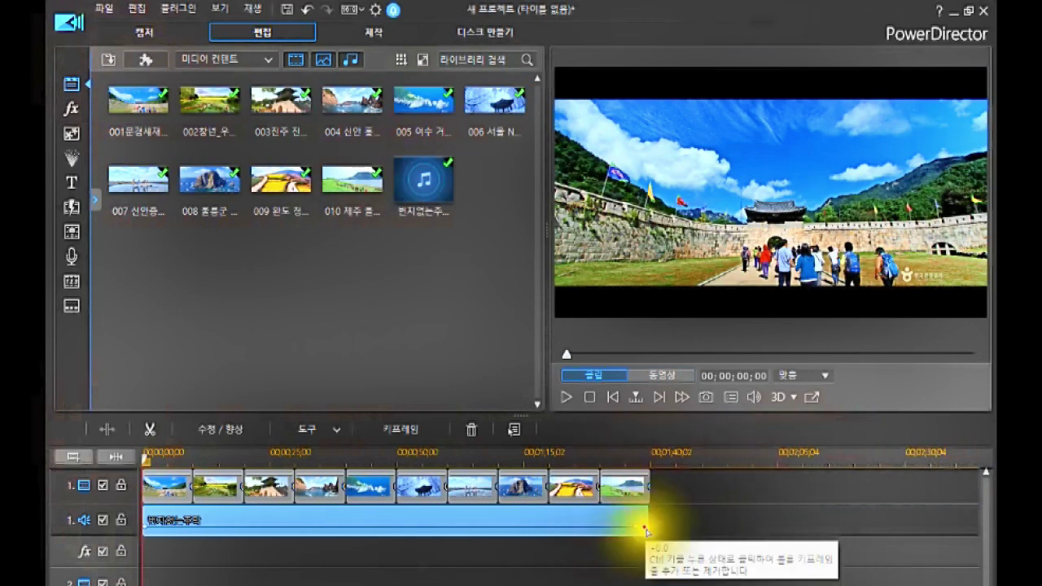
left_click_drag(645, 527, 645, 529)
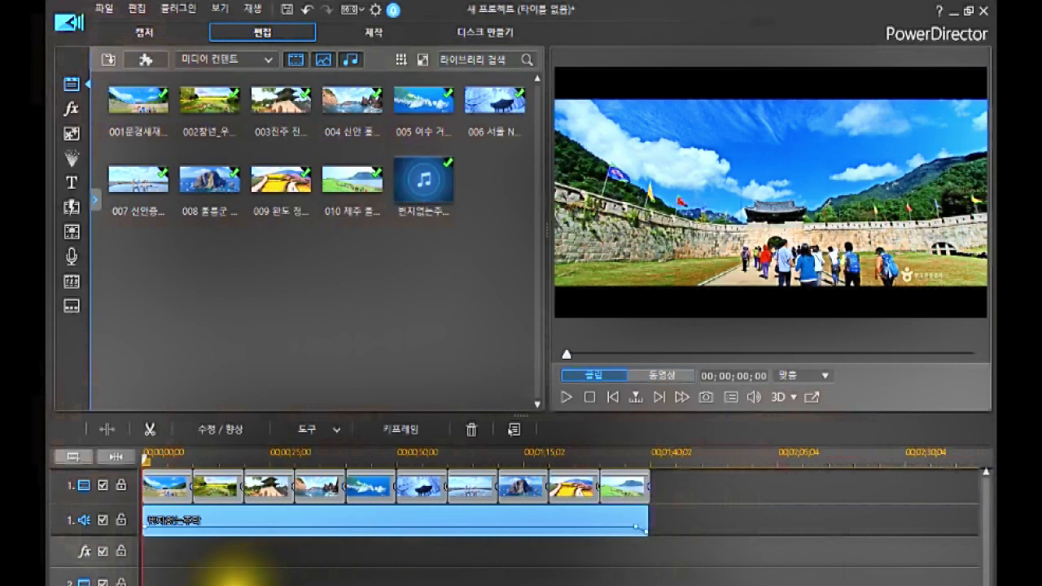
Step: Increase the height of video track 1 in the timeline to enlarge the image thumbnails
left_click(125, 500)
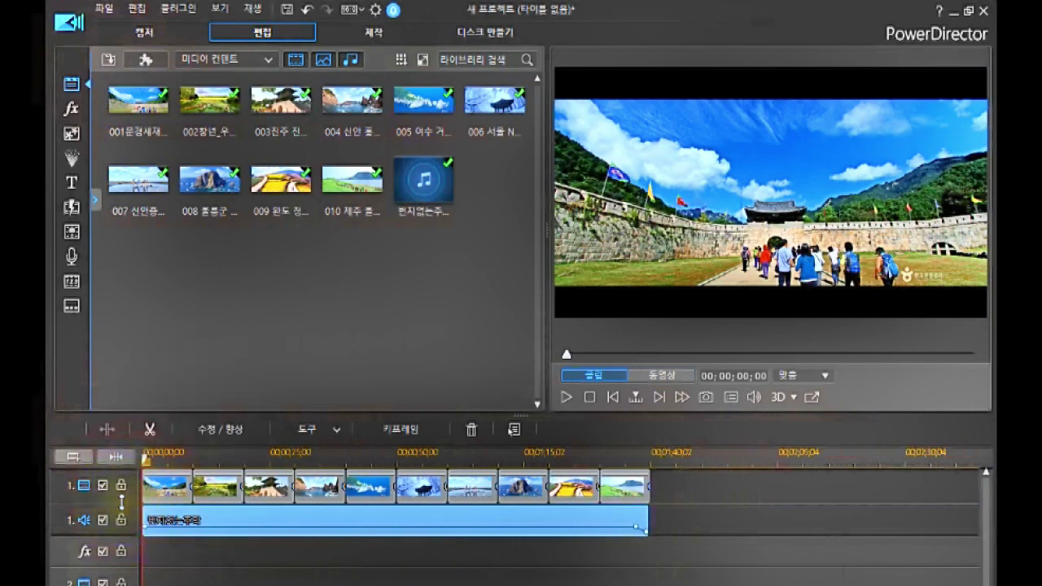
left_click(122, 499)
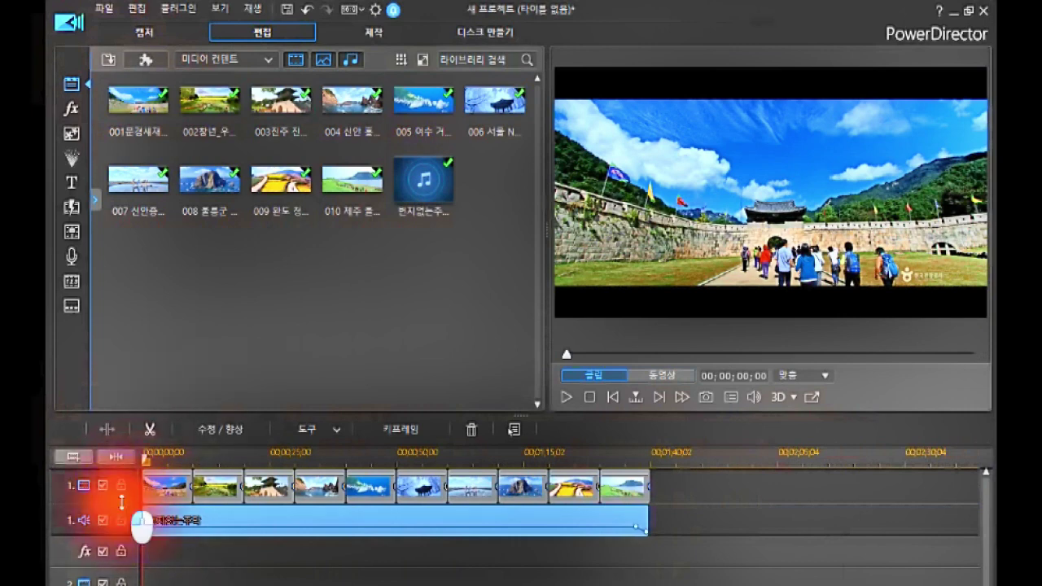
mouse_move(121, 502)
left_mouse_down()
mouse_move(120, 533)
mouse_move(125, 520)
left_mouse_up()
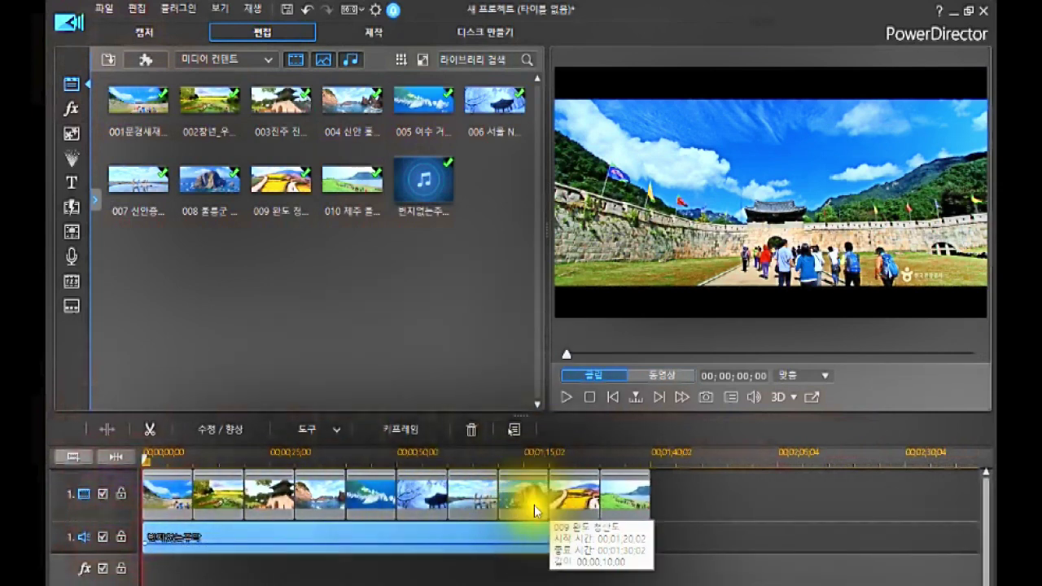
Step: Fit the whole project into the timeline's width and return the playhead to 00;00;00;00
left_click(115, 458)
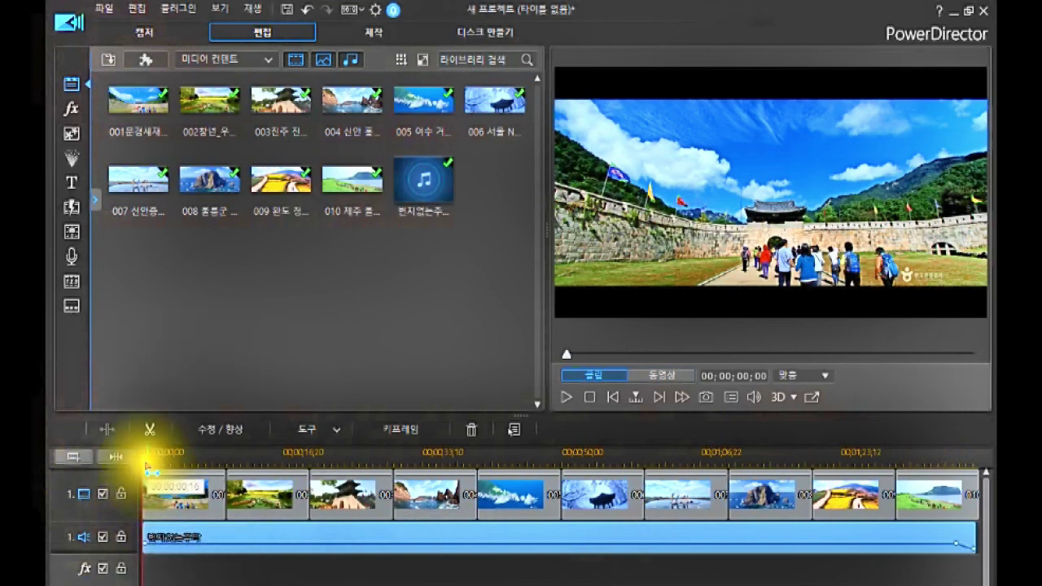
left_click(151, 465)
mouse_move(150, 466)
left_mouse_down()
mouse_move(163, 419)
mouse_move(169, 456)
left_mouse_up()
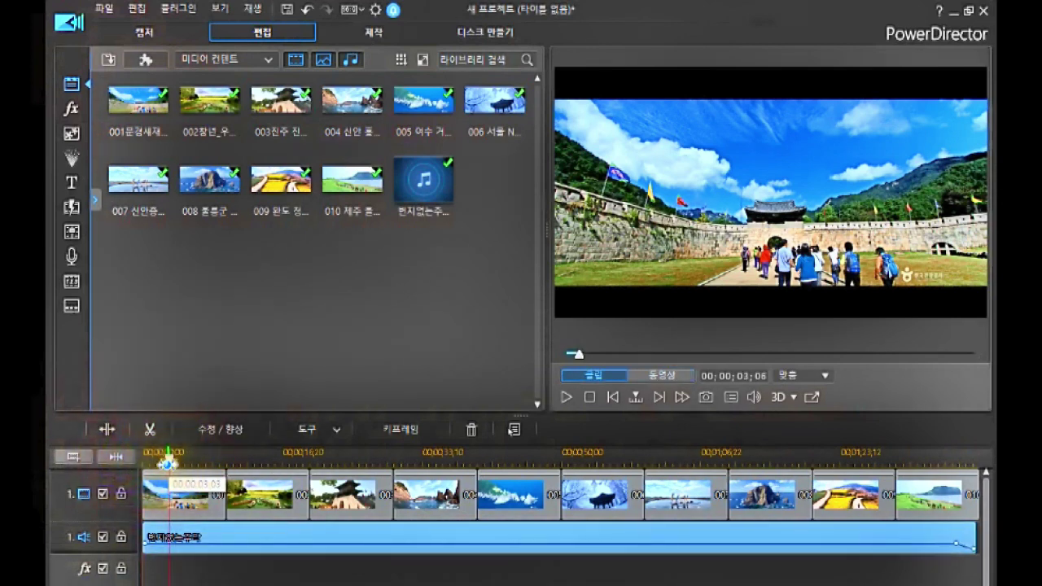
left_click_drag(166, 463, 145, 468)
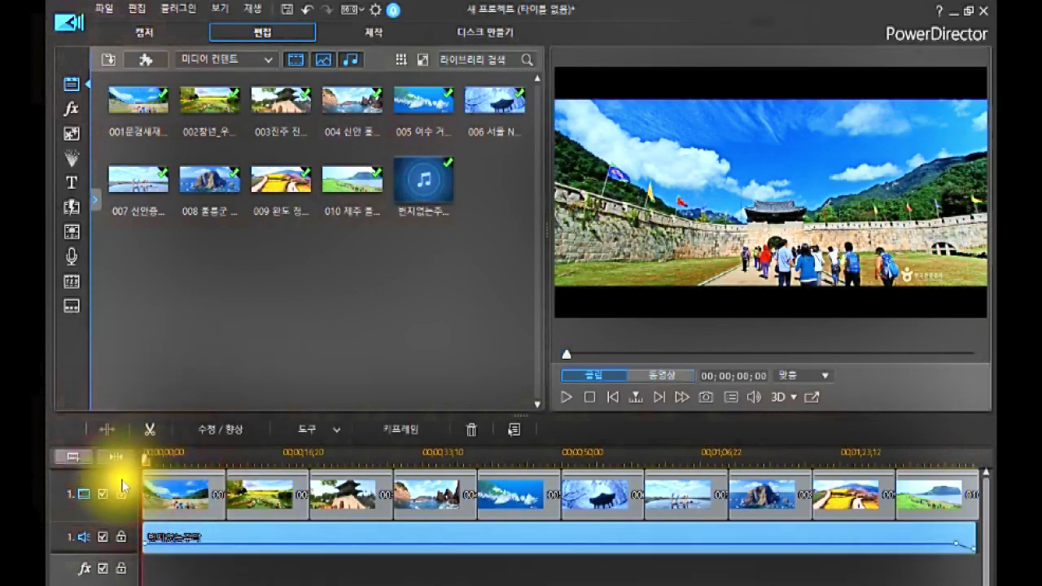
Step: Add a subtitle at the playhead in the subtitle room, running from 00;00;00;00 to 00;00;10;00, and select it on the subtitle track
left_click(71, 307)
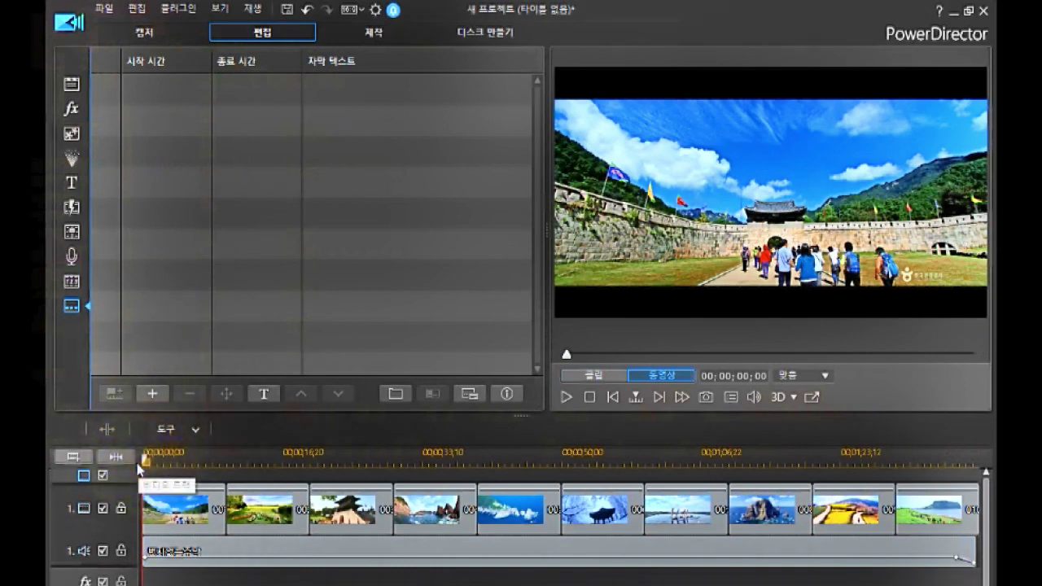
left_click(148, 395)
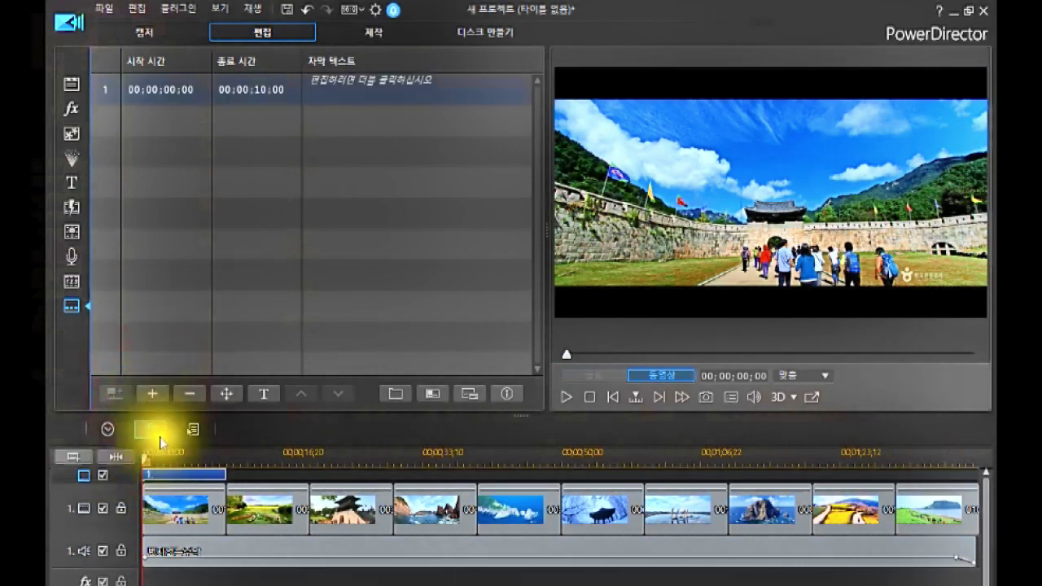
mouse_move(163, 476)
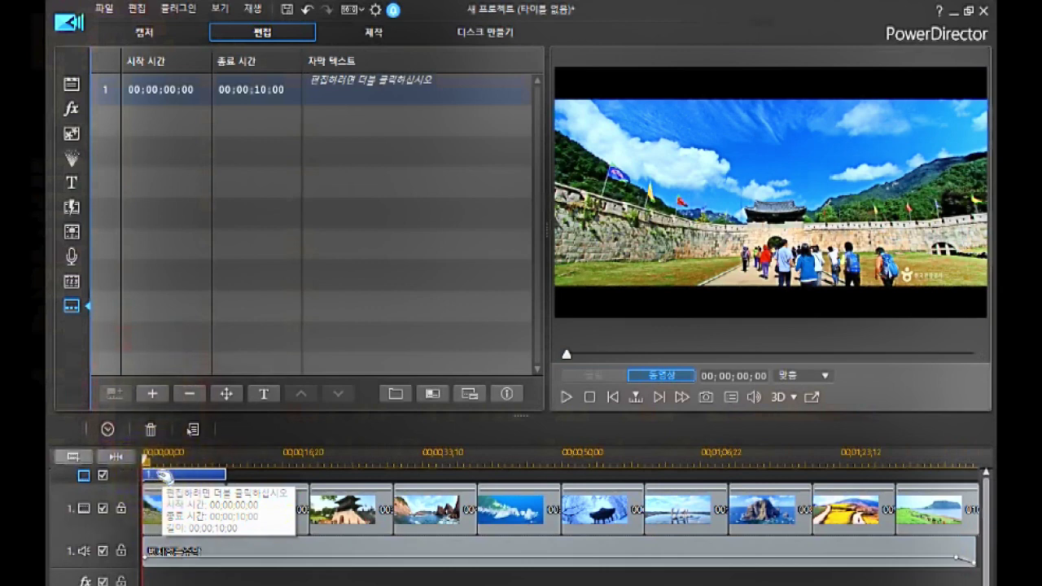
left_click(162, 476)
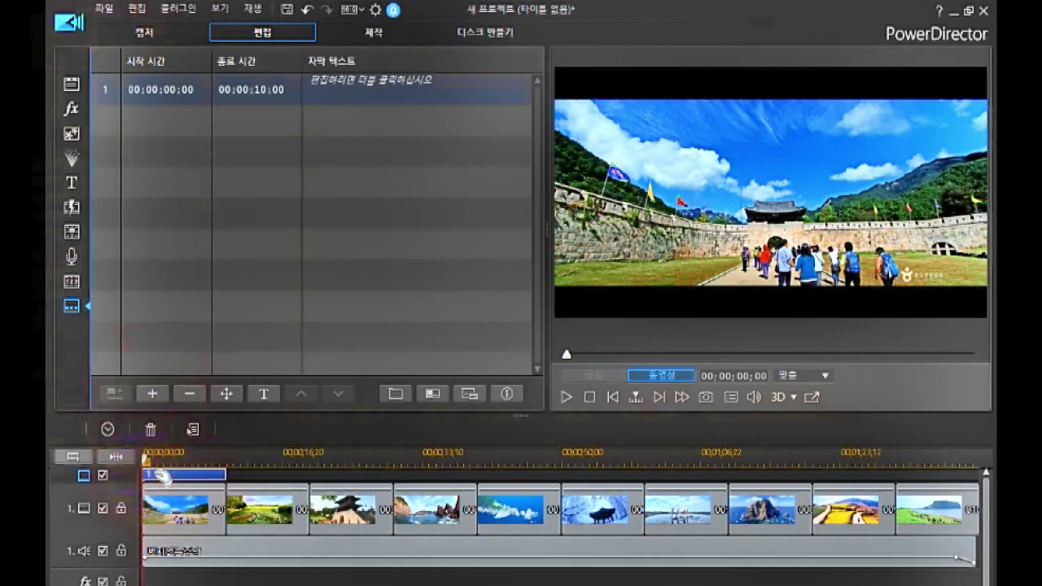
left_click(121, 92)
left_click(241, 89)
left_click(188, 92)
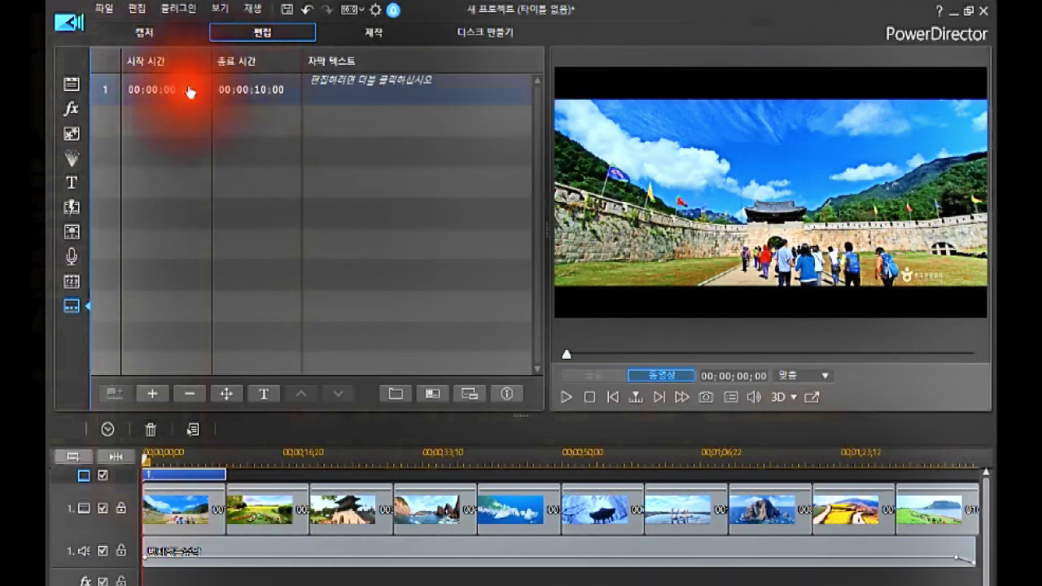
left_click(258, 91)
type("10")
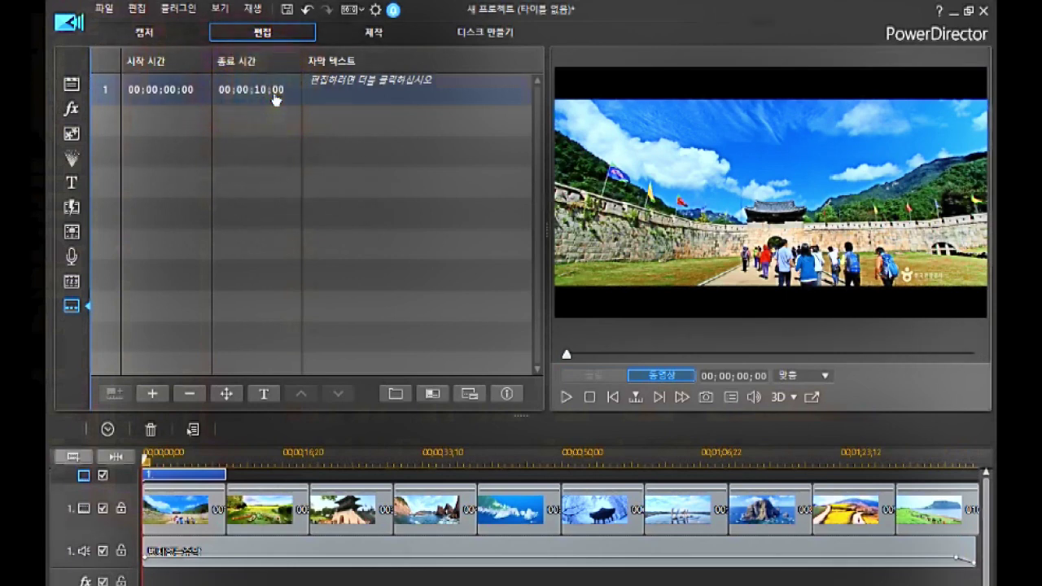
left_click(273, 96)
Step: Set the first subtitle's start time to 00;00;05;00
left_click(163, 96)
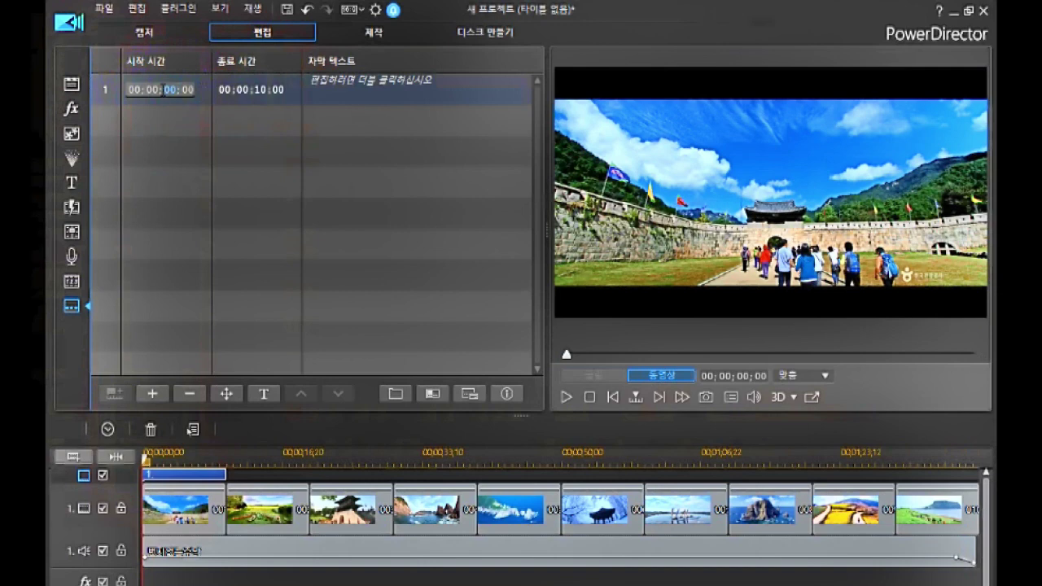
left_click(163, 90)
left_click(166, 89)
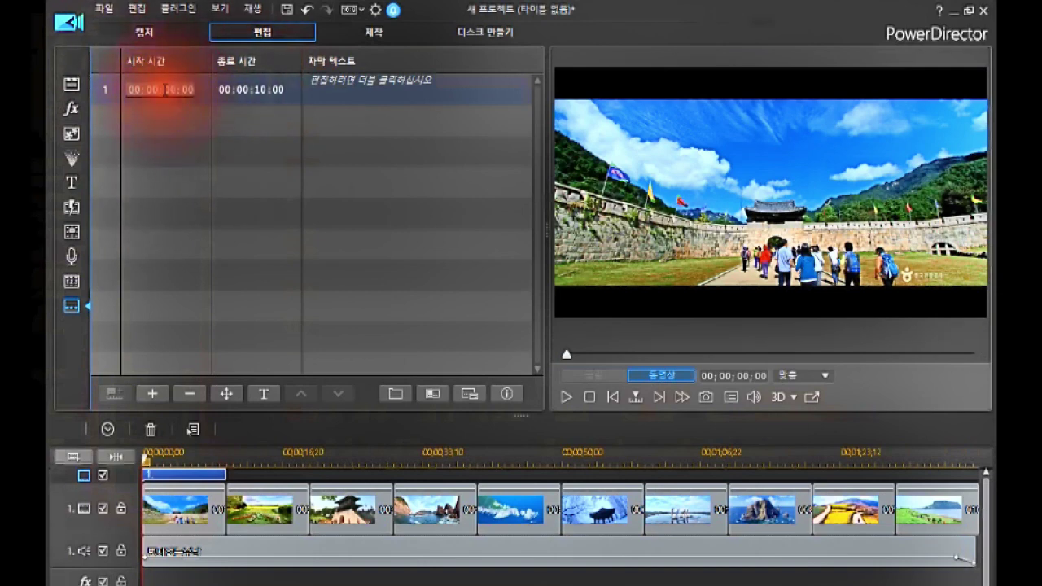
left_click(197, 164)
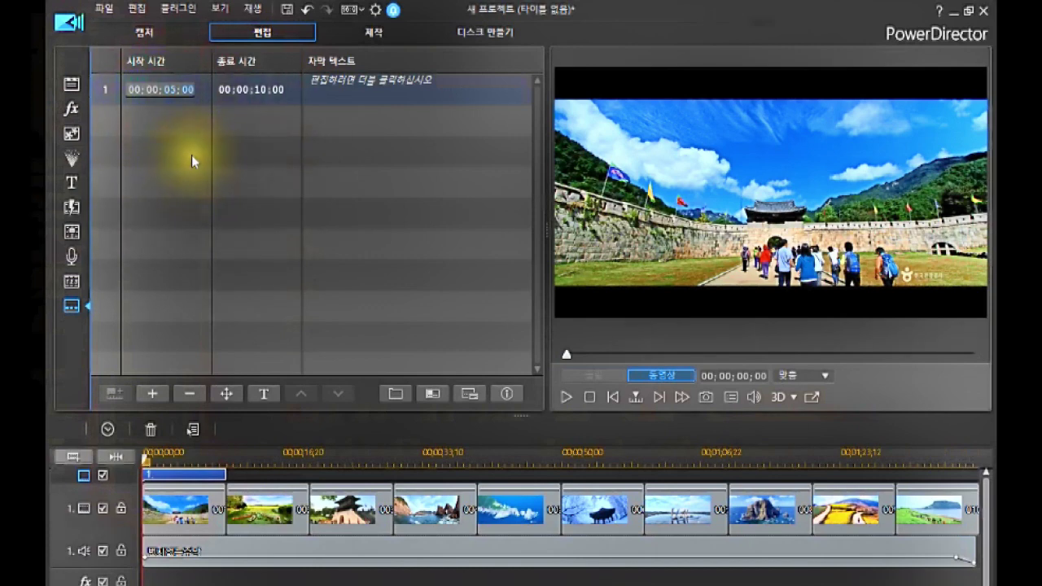
Step: Set the first subtitle's end time to 00;00;12;00 and check its span on the subtitle track
left_click(258, 91)
left_click(258, 95)
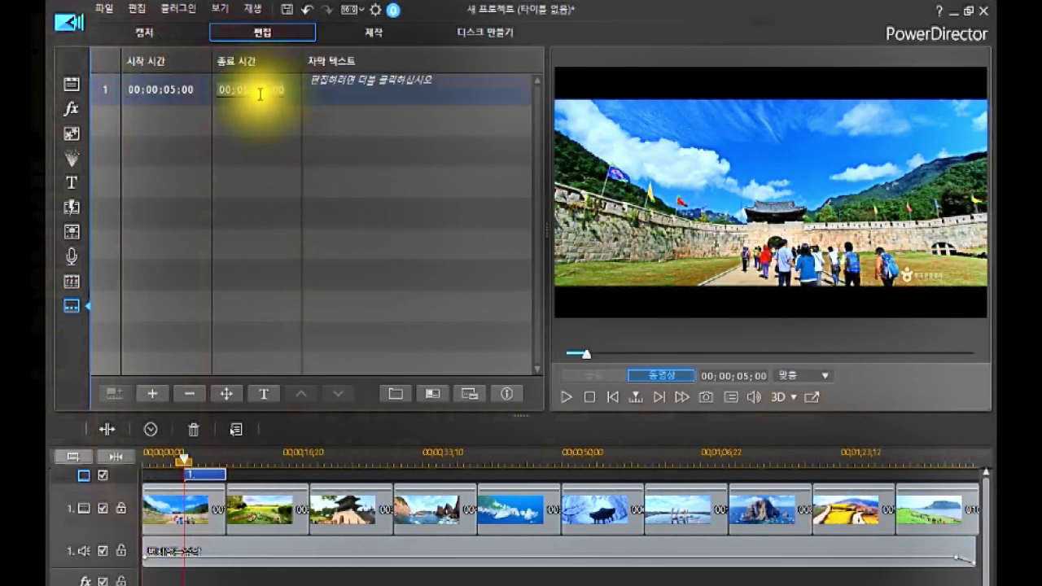
left_click(257, 92)
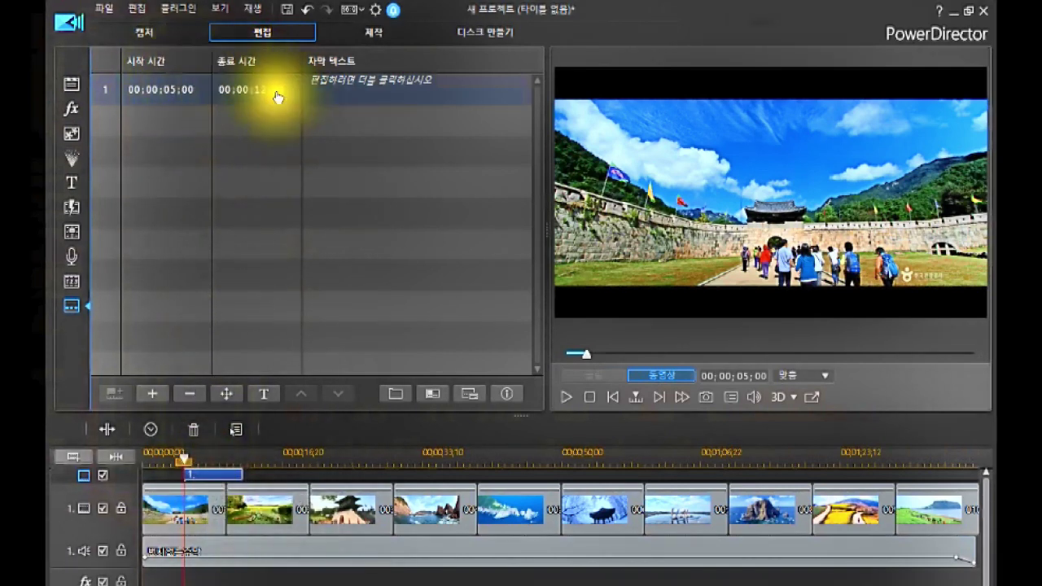
left_click(207, 474)
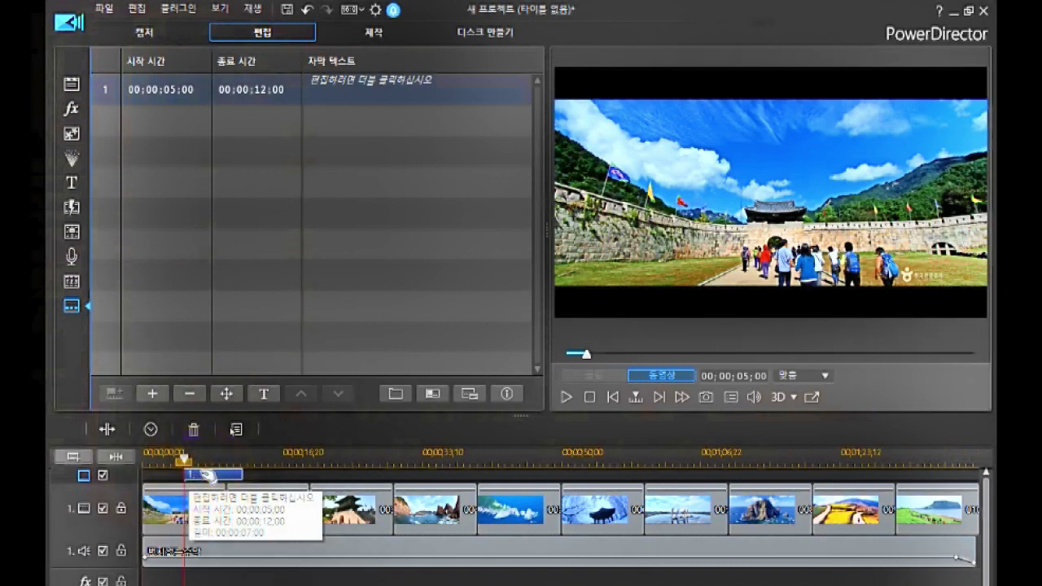
left_click(200, 476)
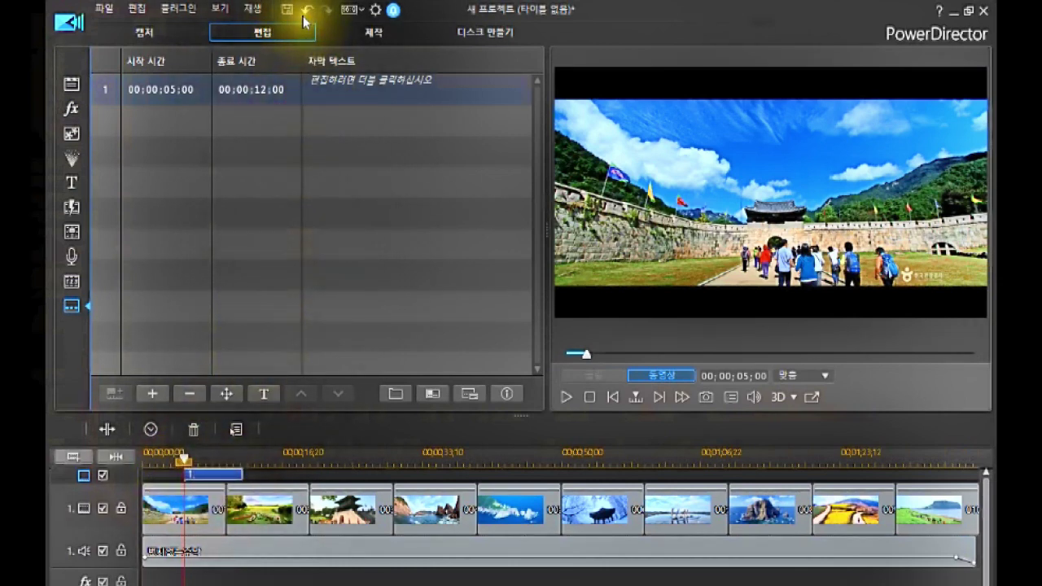
Step: Restore the first subtitle to 00;00;00;00 through 00;00;10;00 so that it spans exactly the first image
left_click(225, 475)
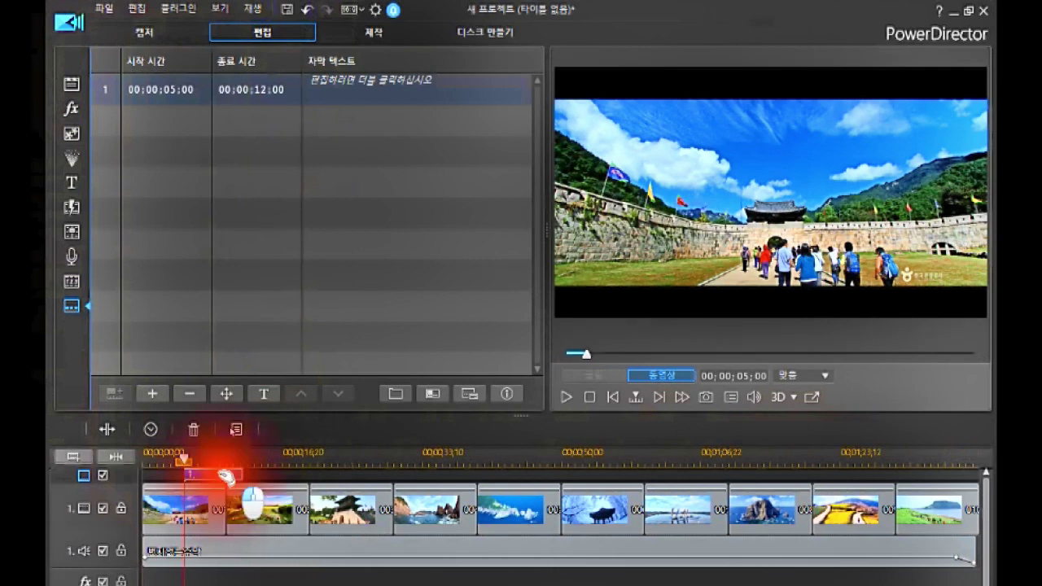
left_click_drag(225, 474, 220, 519)
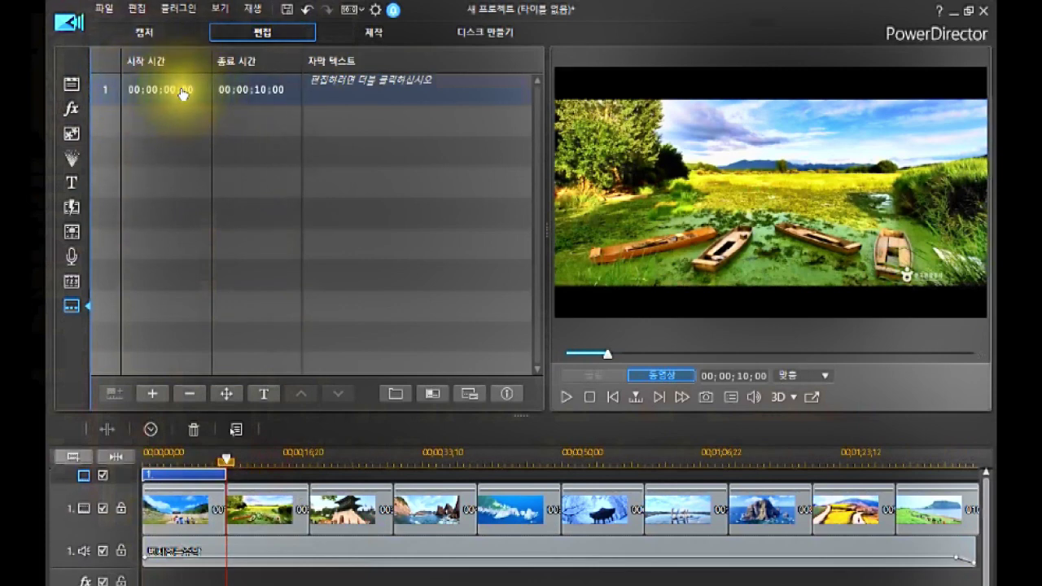
left_click(254, 91)
left_click(224, 568)
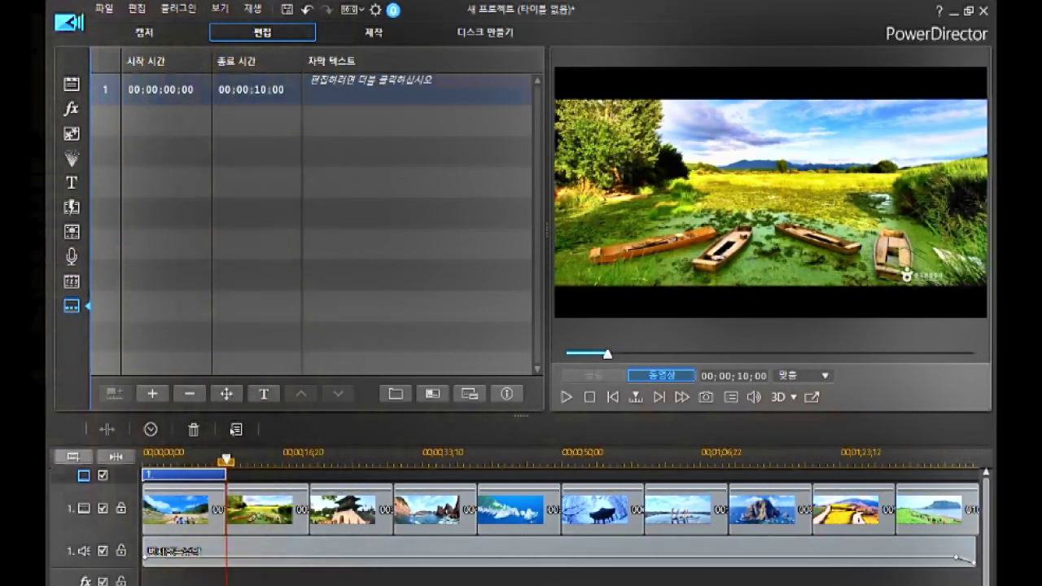
left_click(233, 537)
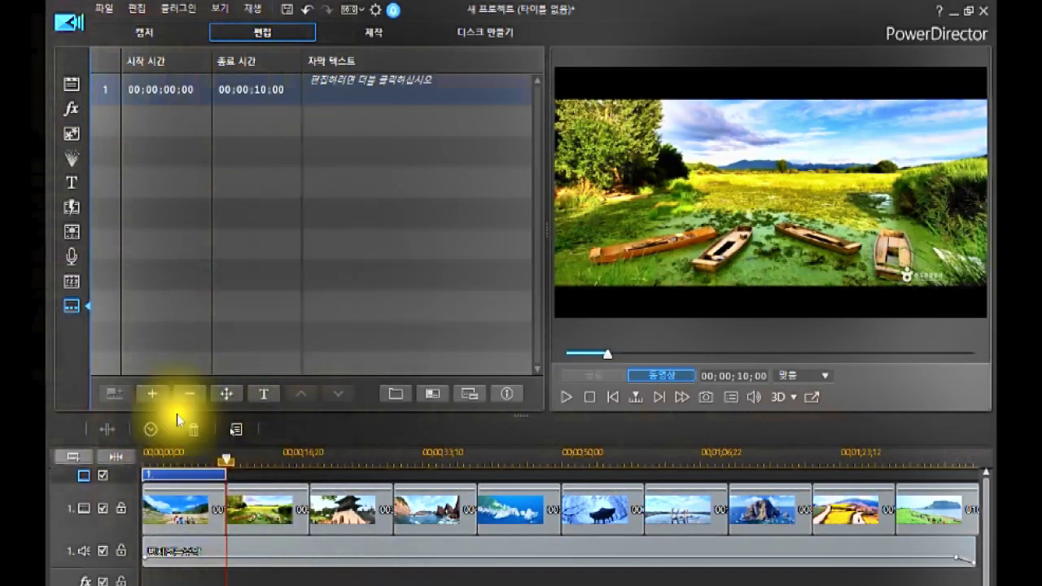
double_click(332, 90)
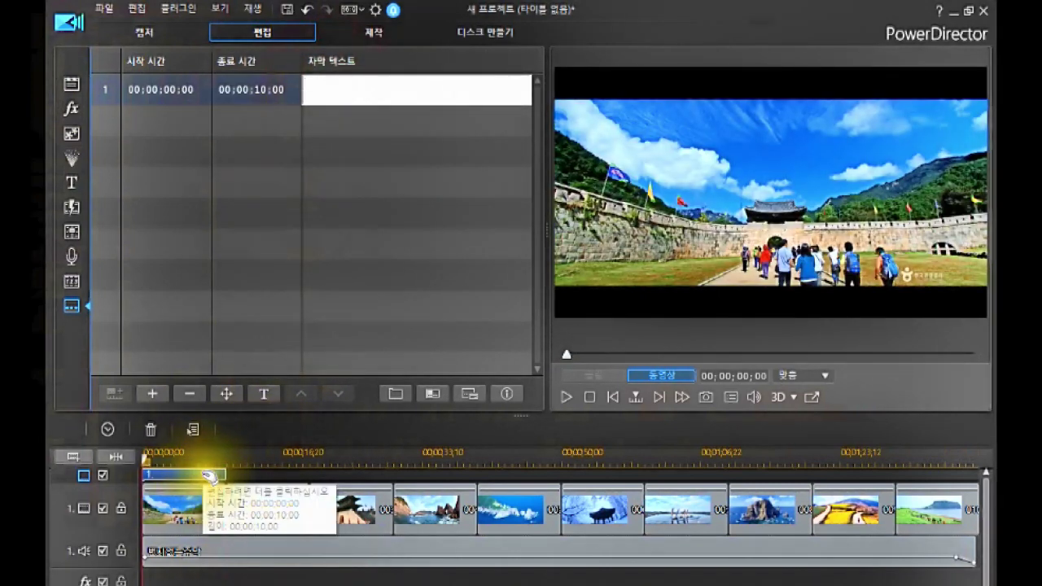
left_click(314, 85)
left_click(314, 86)
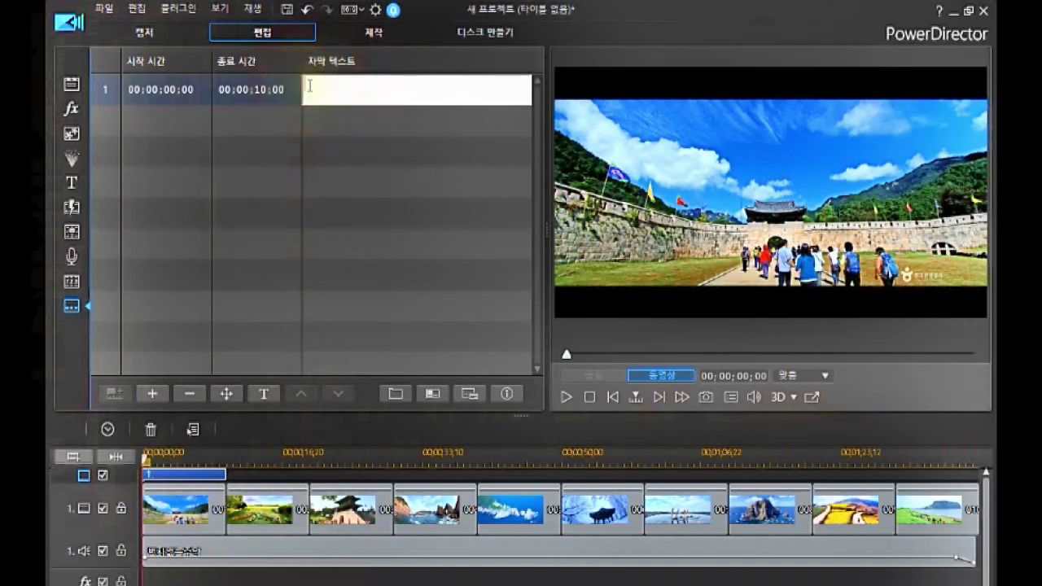
left_click(189, 474)
double_click(190, 475)
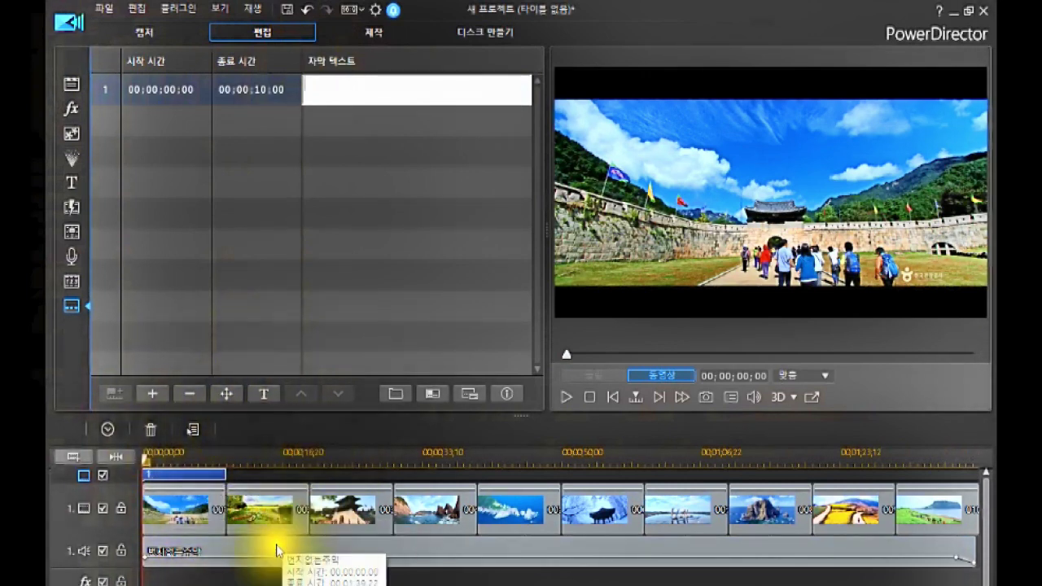
Step: Place the playhead at 00;00;04;00 within the first image and select that image clip on video track 1
left_click_drag(225, 474, 302, 457)
left_click(303, 511)
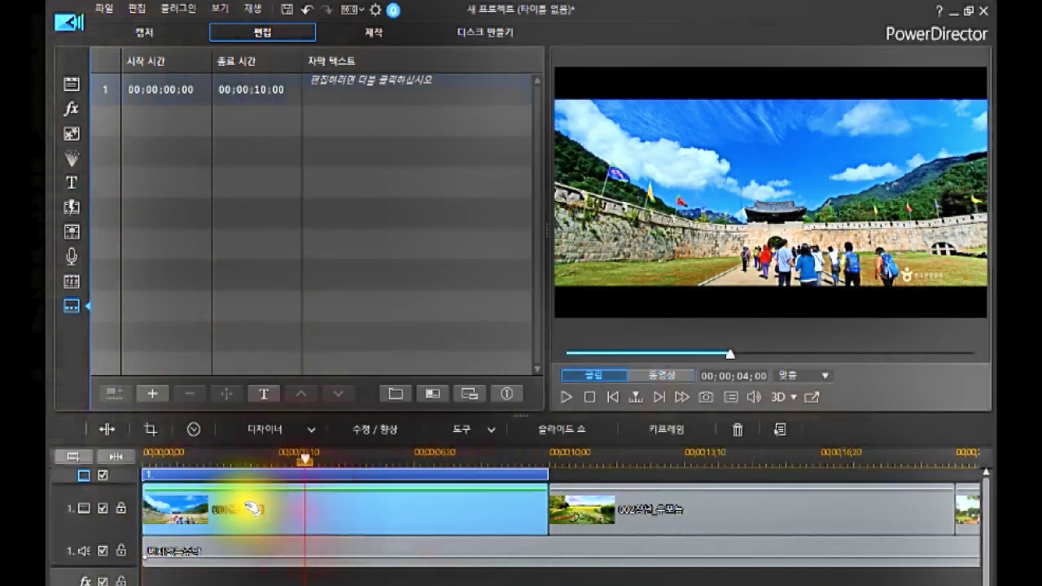
left_click(248, 512)
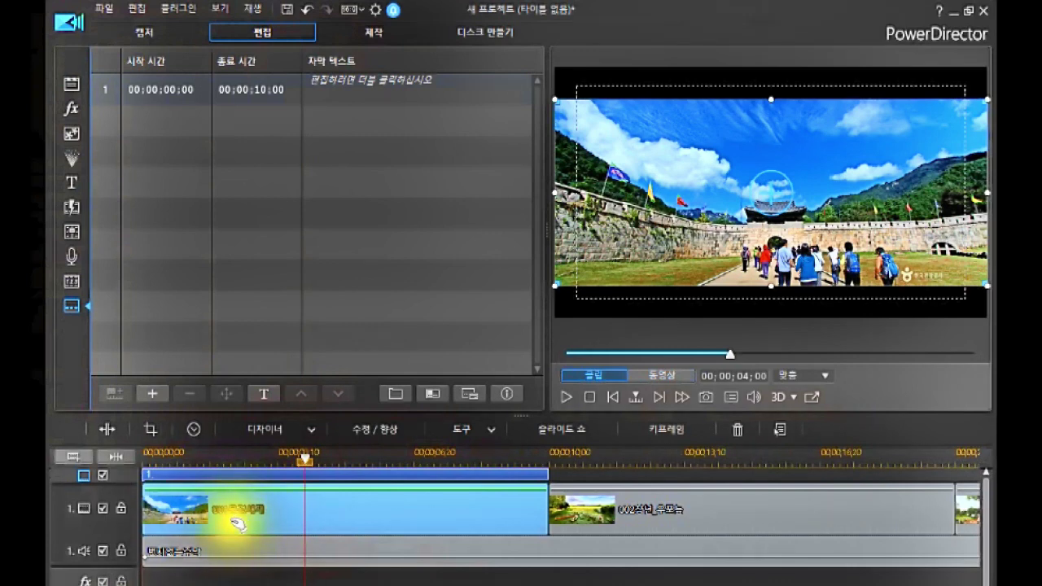
Step: Enter the first subtitle's text on two lines, 문경새재 above 관광
left_click(317, 90)
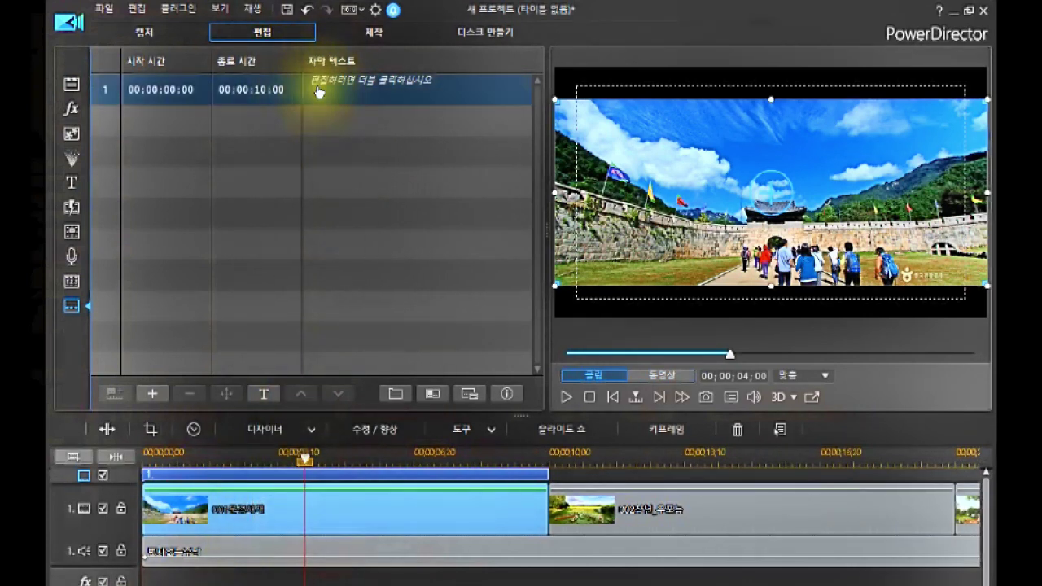
double_click(318, 89)
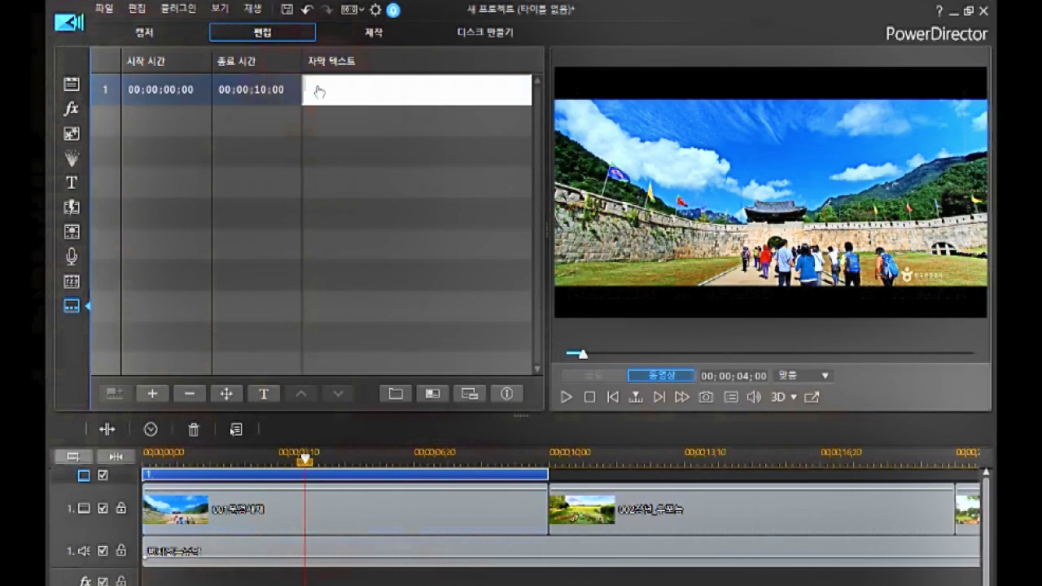
type("ㅁㅗㄹㅇㅣㄹ세계")
left_click(307, 83)
key("BackSpace")
key("BackSpace")
type("문경")
left_click(343, 82)
type("과거")
left_click(232, 126)
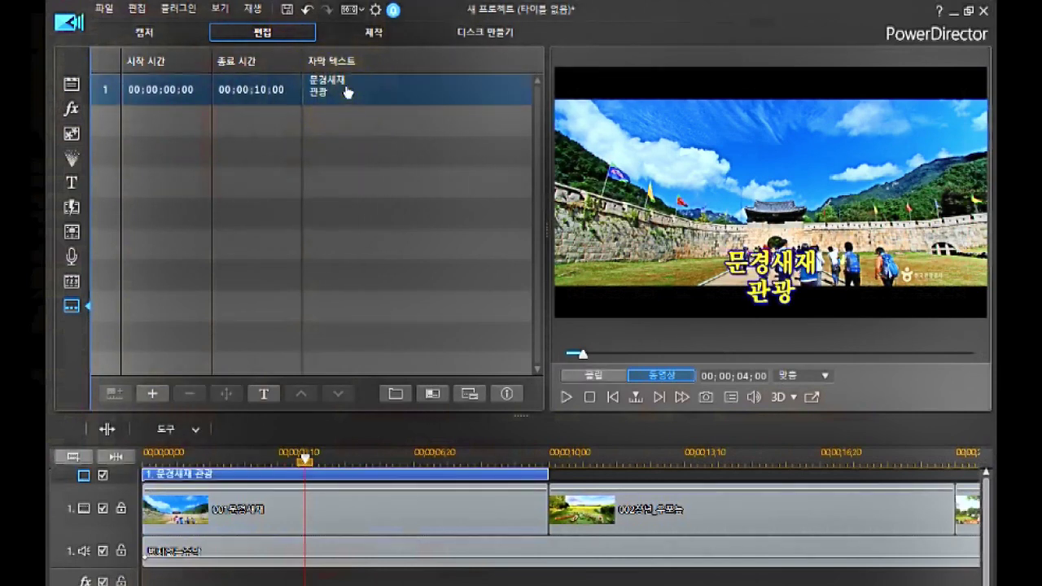
left_click(356, 139)
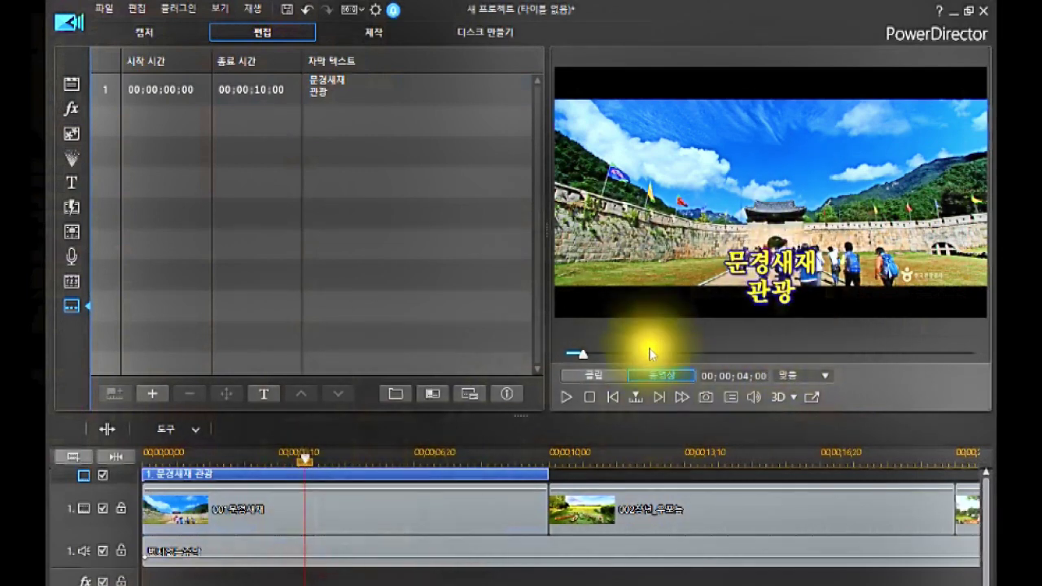
Step: Delete the second line 관광 from the first subtitle's text, keeping only 문경새재
left_click(332, 476)
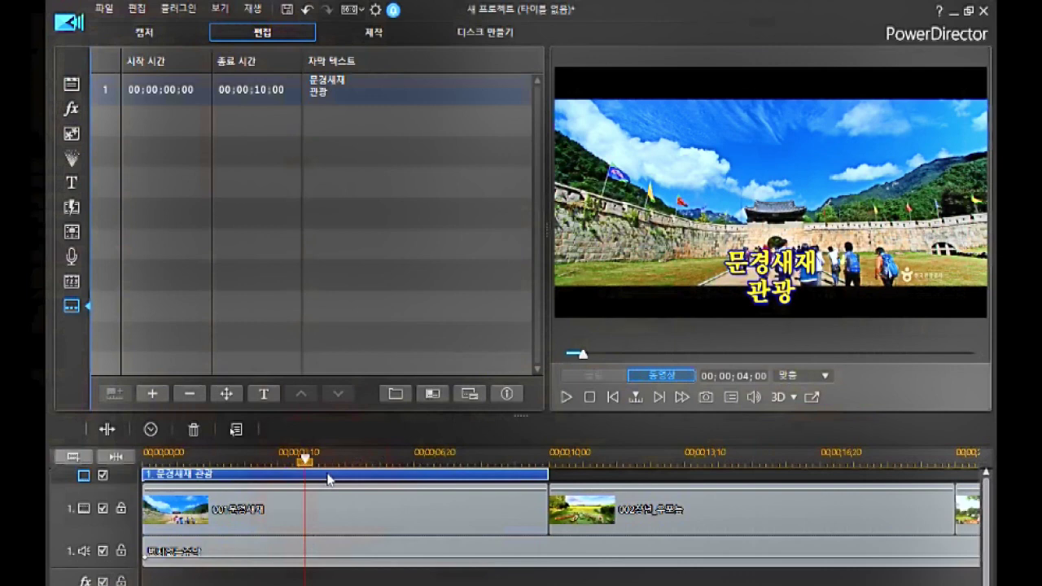
left_click(332, 477)
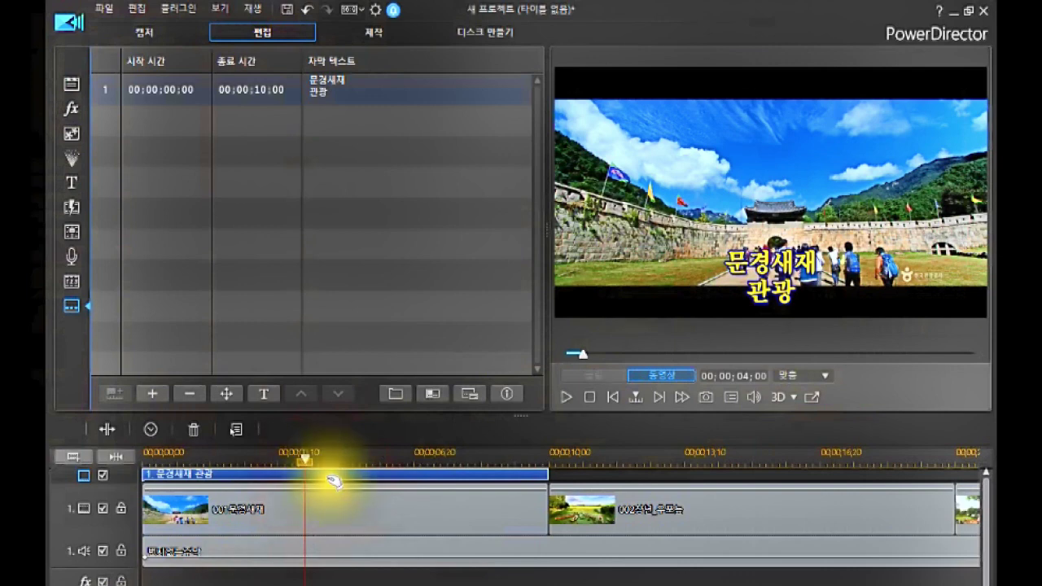
left_click(331, 477)
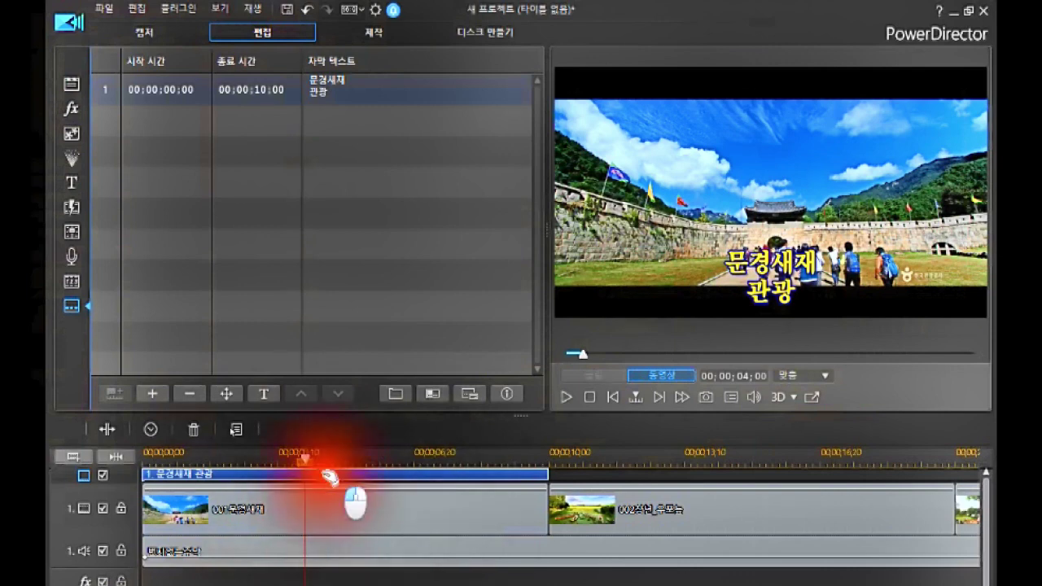
double_click(332, 475)
left_click(342, 83)
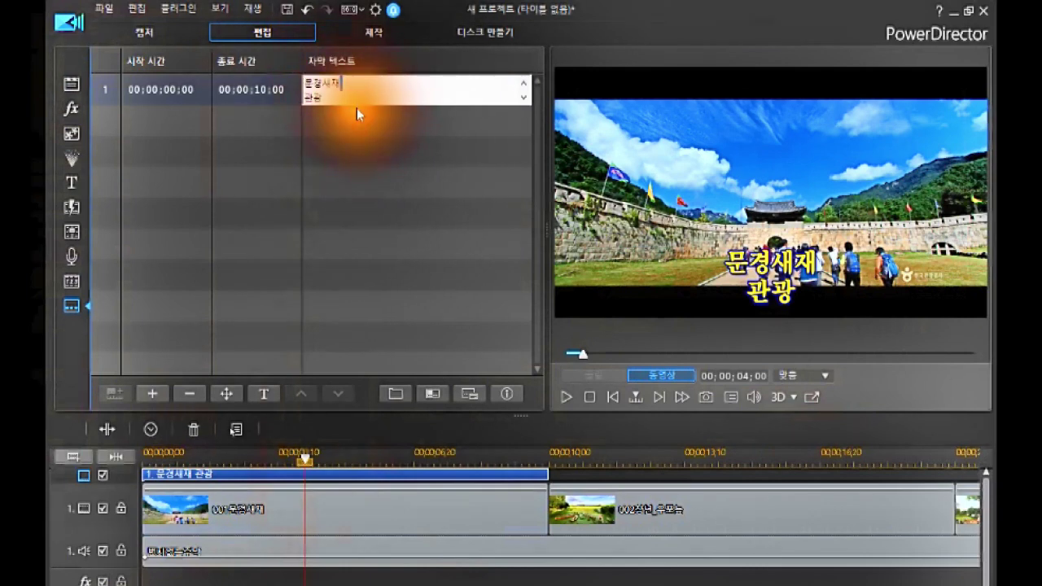
key("BackSpace")
key("BackSpace")
key("BackSpace")
key("BackSpace")
key("Delete")
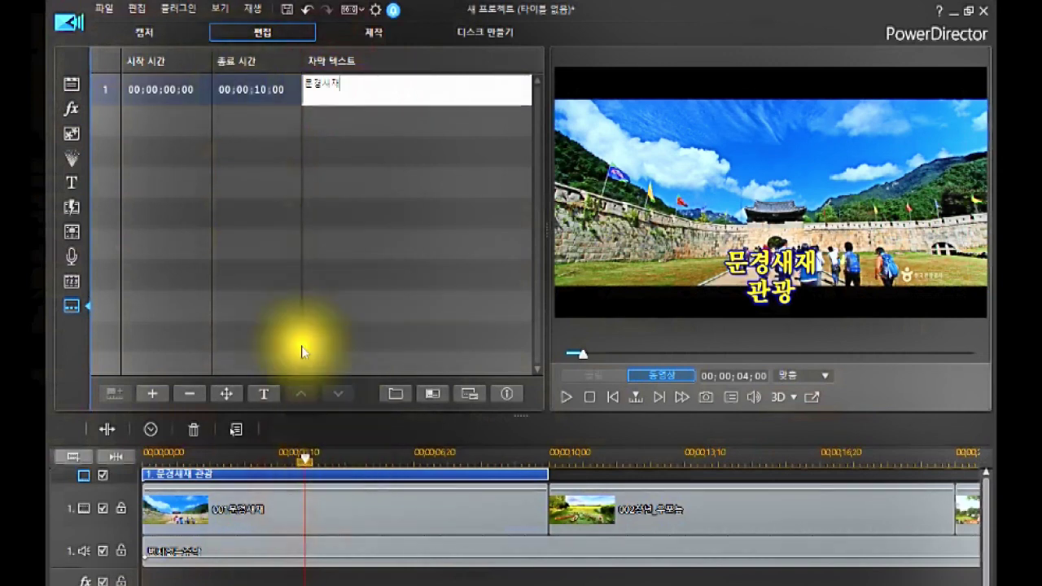
left_click(283, 119)
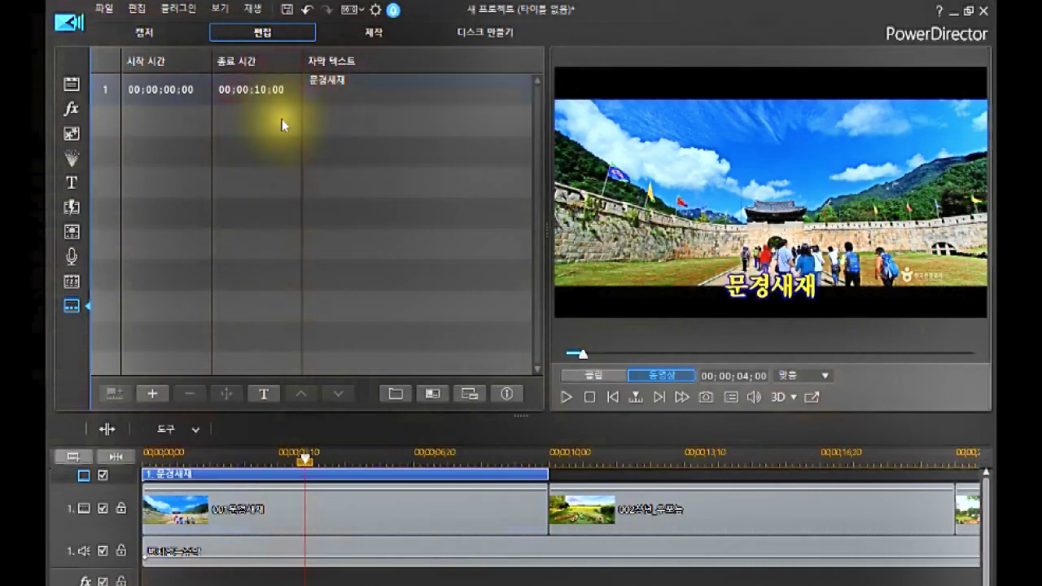
left_click(207, 477)
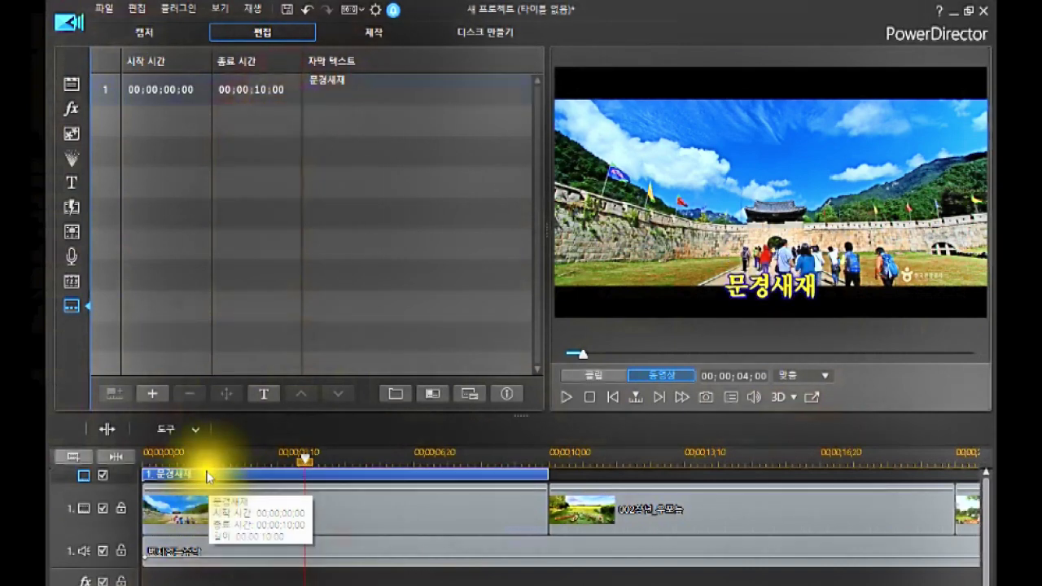
left_click(208, 493)
left_click(332, 85)
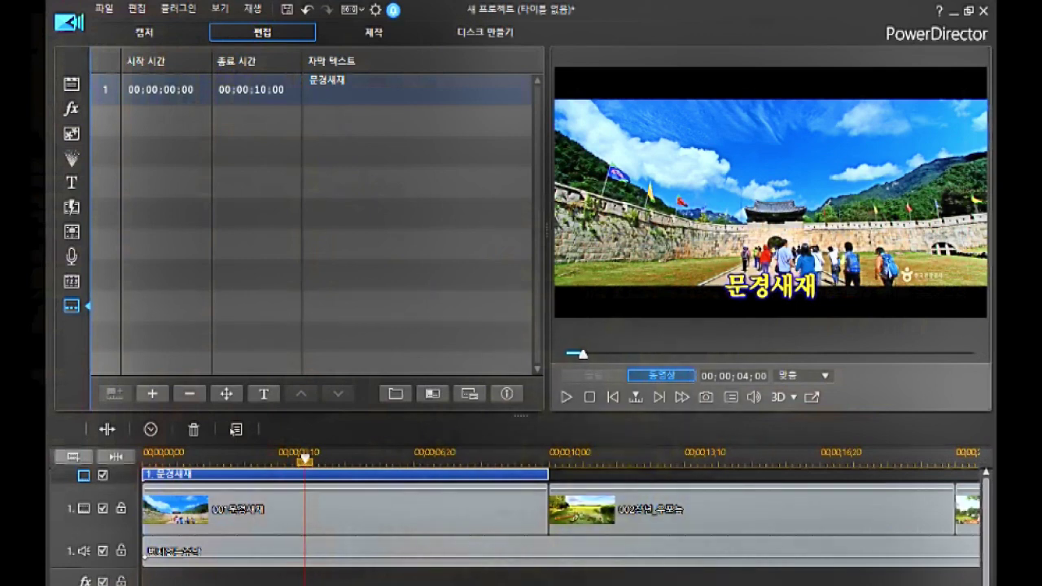
Step: Add a second subtitle starting at 00;00;10;01, at the beginning of the second image
scroll(561, 513, "right", 10)
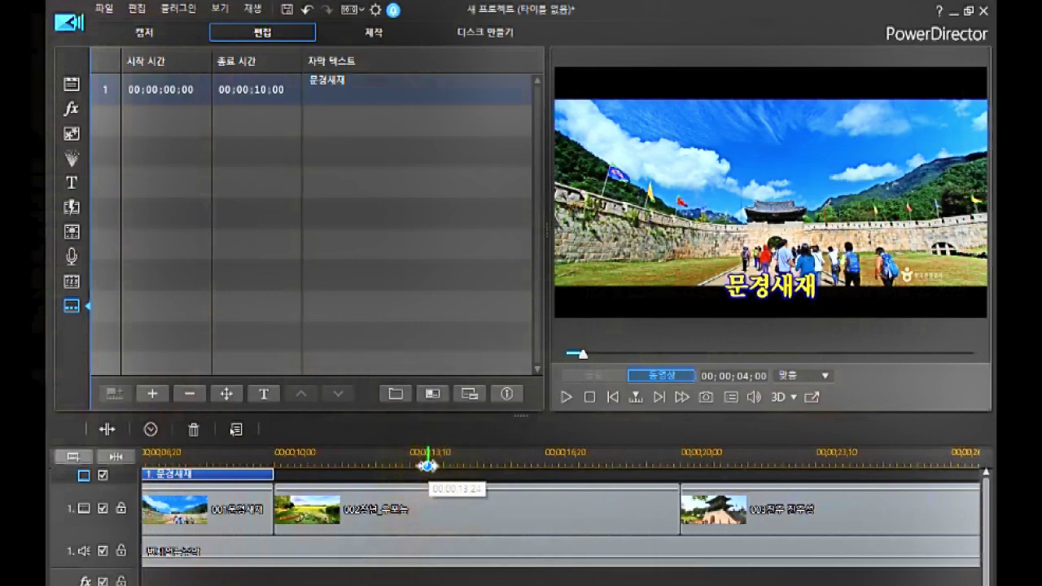
left_click(427, 465)
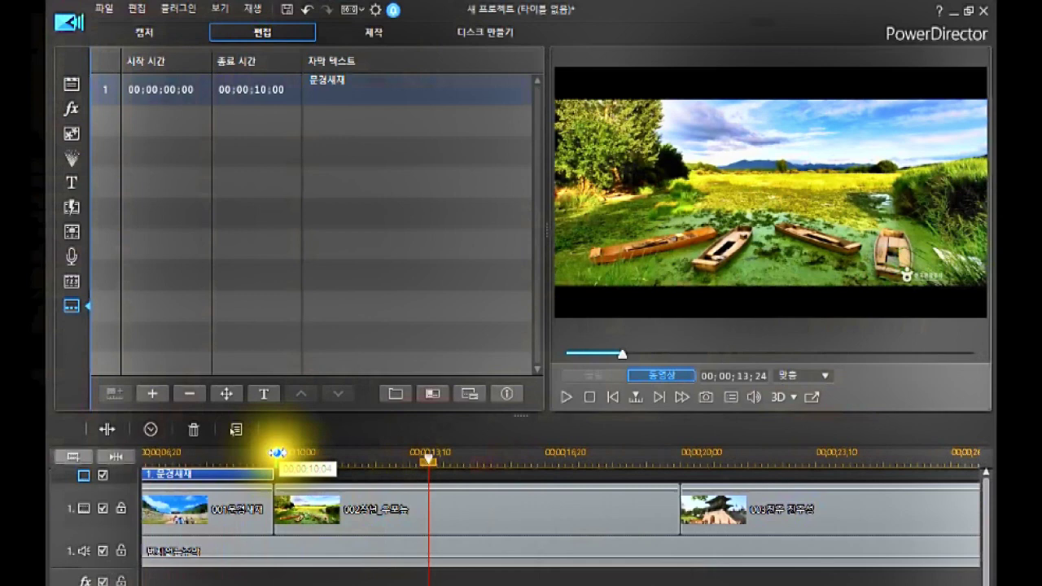
left_click(274, 463)
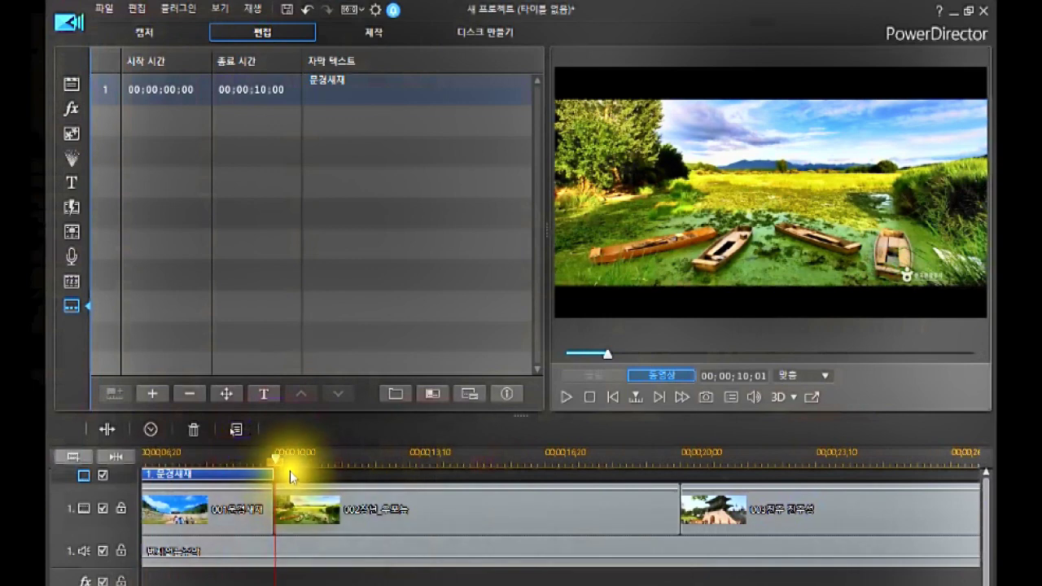
left_click(290, 470)
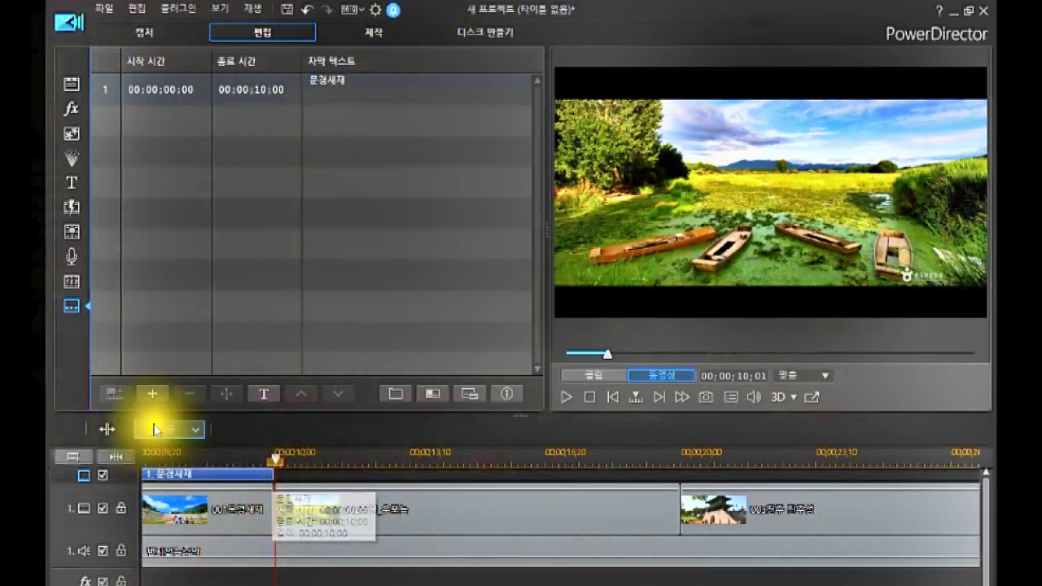
left_click(150, 394)
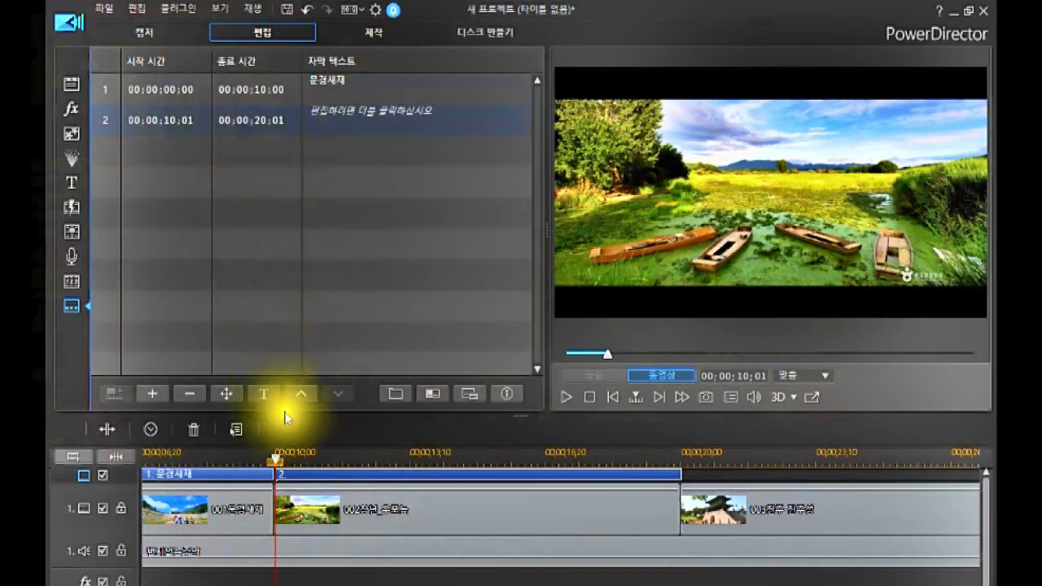
Step: Shift the second subtitle to run from 00;00;10;00 to 00;00;20;00, aligned with the second image
left_click_drag(312, 467, 309, 472)
left_click(312, 474)
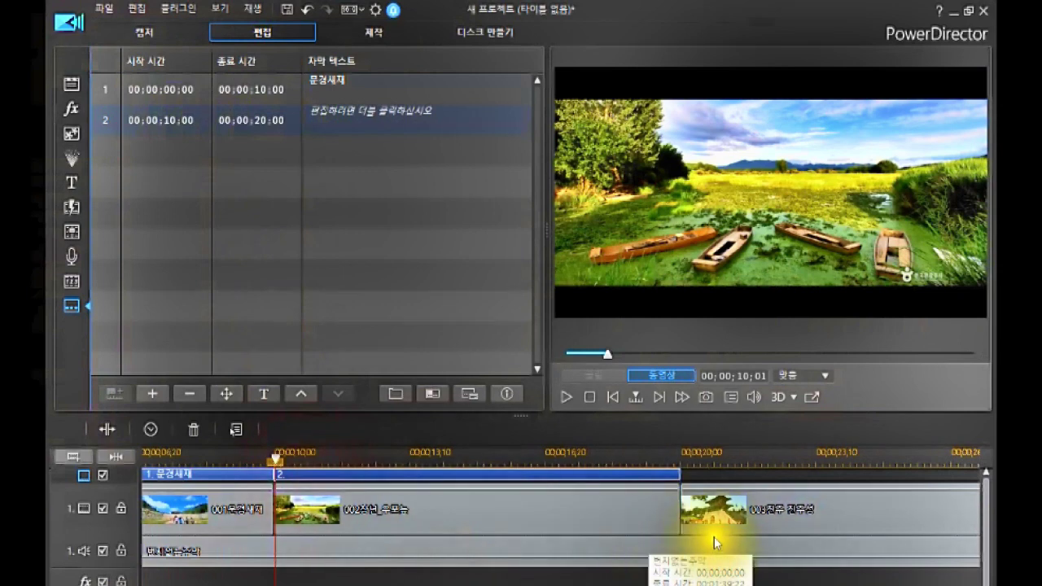
left_click(679, 473)
mouse_move(679, 474)
left_mouse_down()
mouse_move(659, 479)
mouse_move(678, 479)
left_mouse_up()
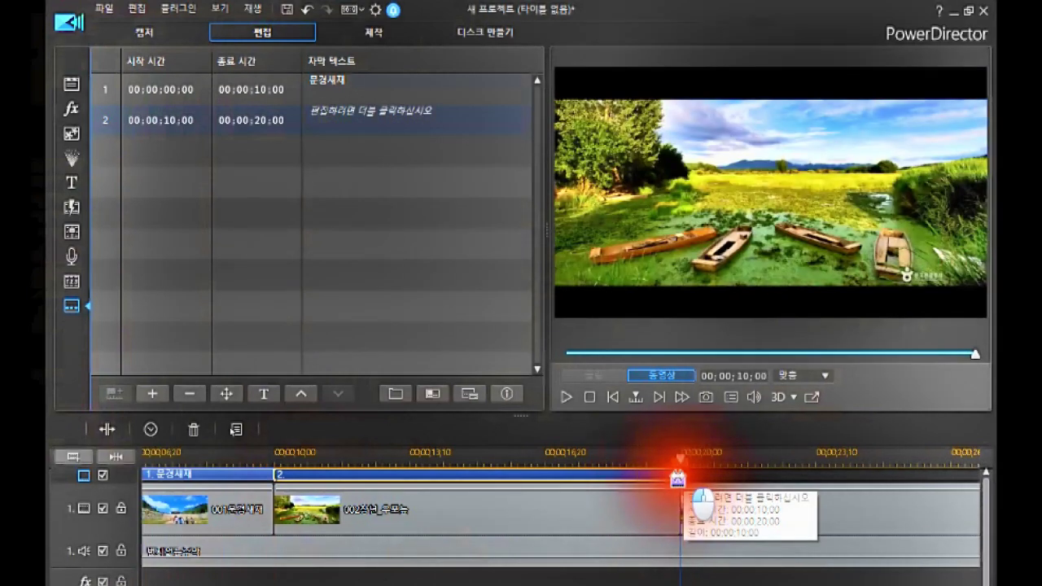
mouse_move(678, 480)
left_mouse_down()
mouse_move(632, 483)
mouse_move(676, 482)
left_mouse_up()
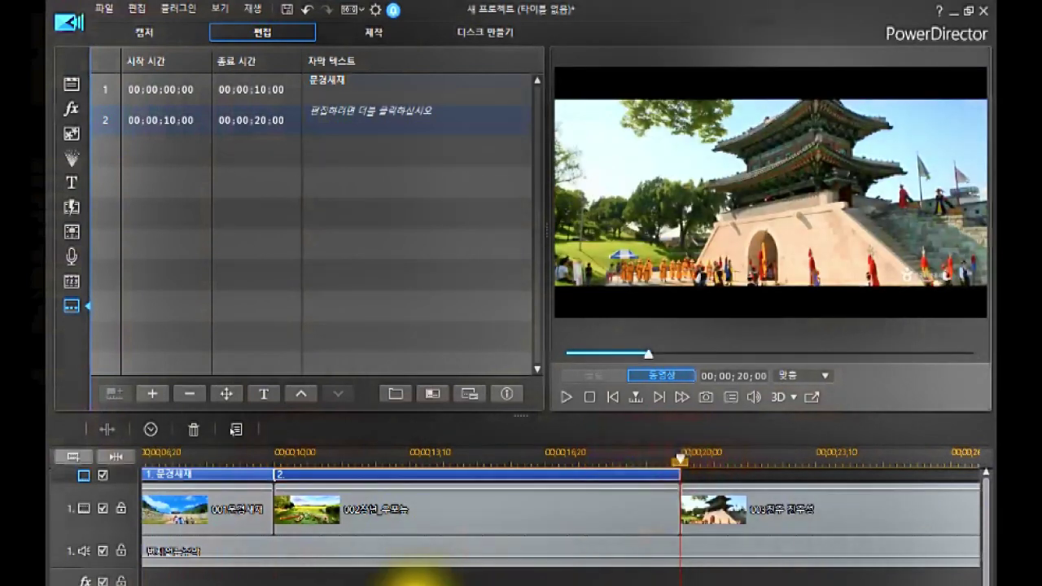
Step: Set the second subtitle's end time to 00;00;19;10
left_click(244, 128)
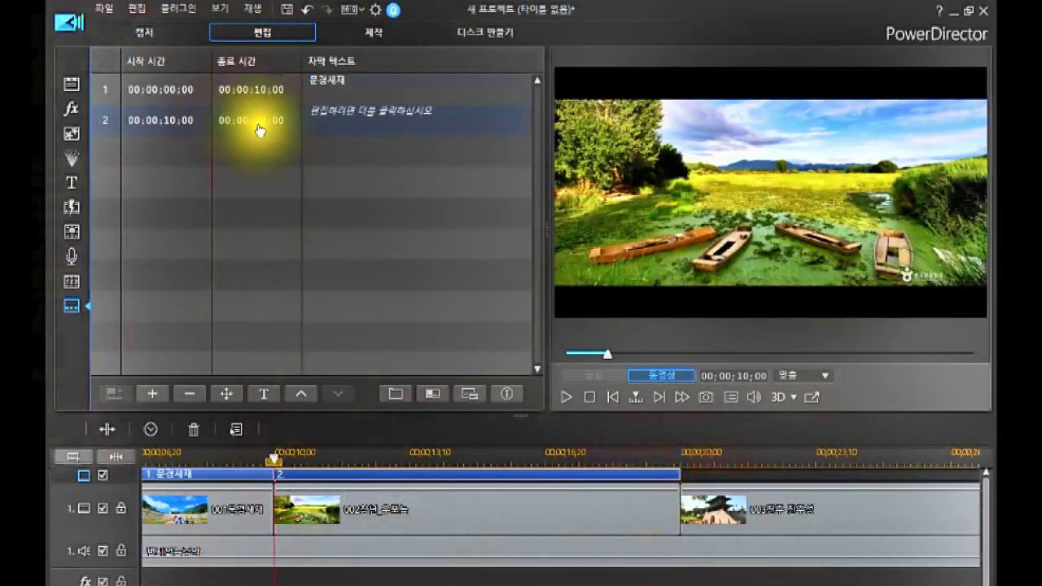
double_click(259, 129)
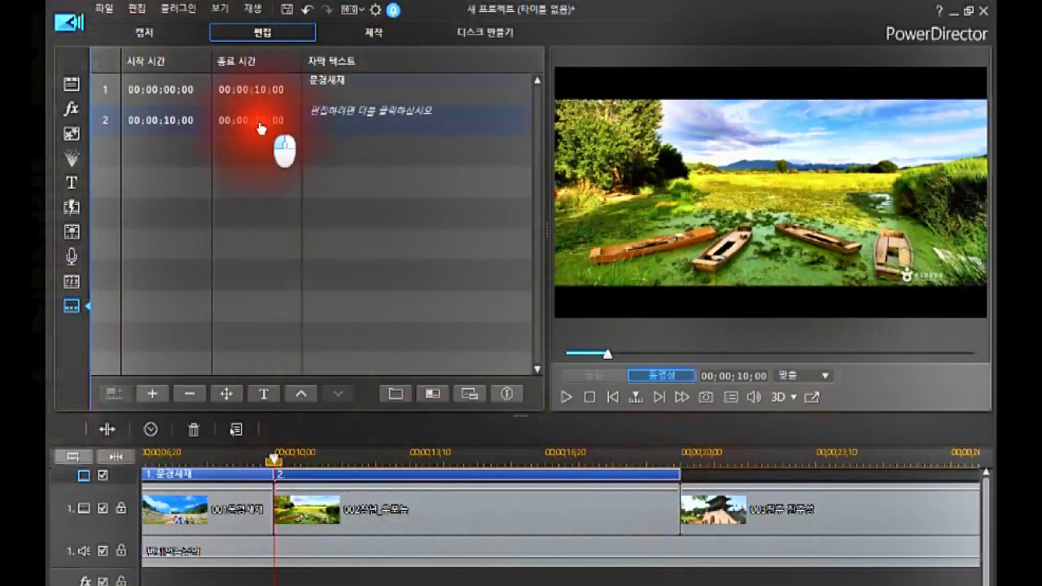
left_click(261, 122)
left_click(254, 122)
left_click(256, 122)
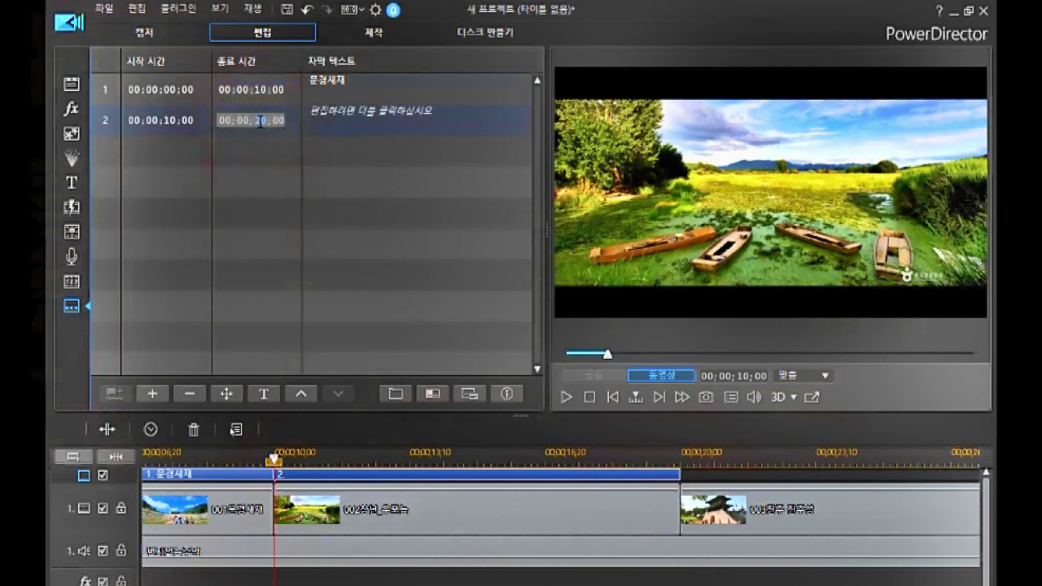
left_click(261, 122)
left_click(236, 122)
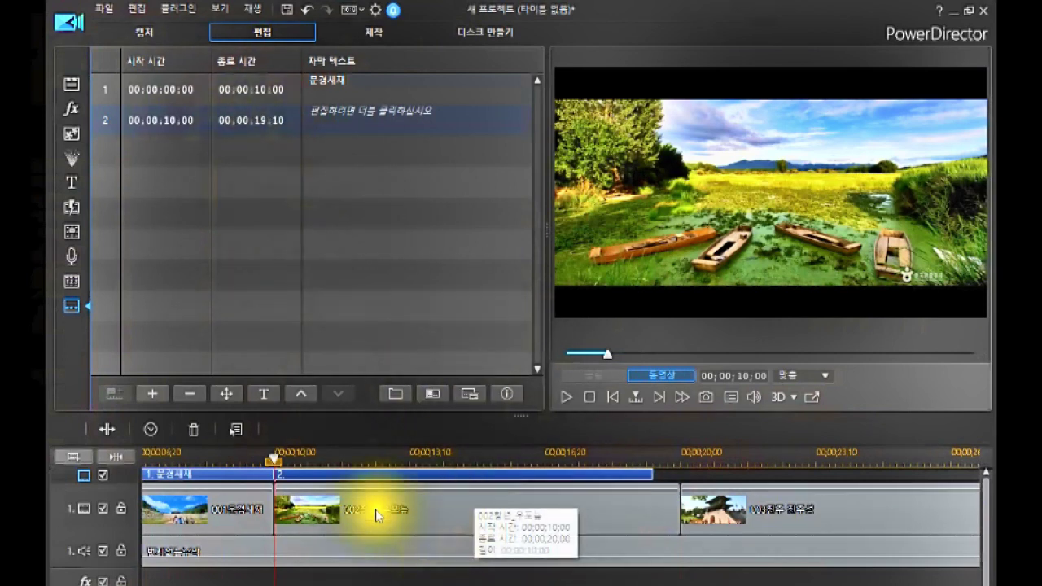
left_click(293, 142)
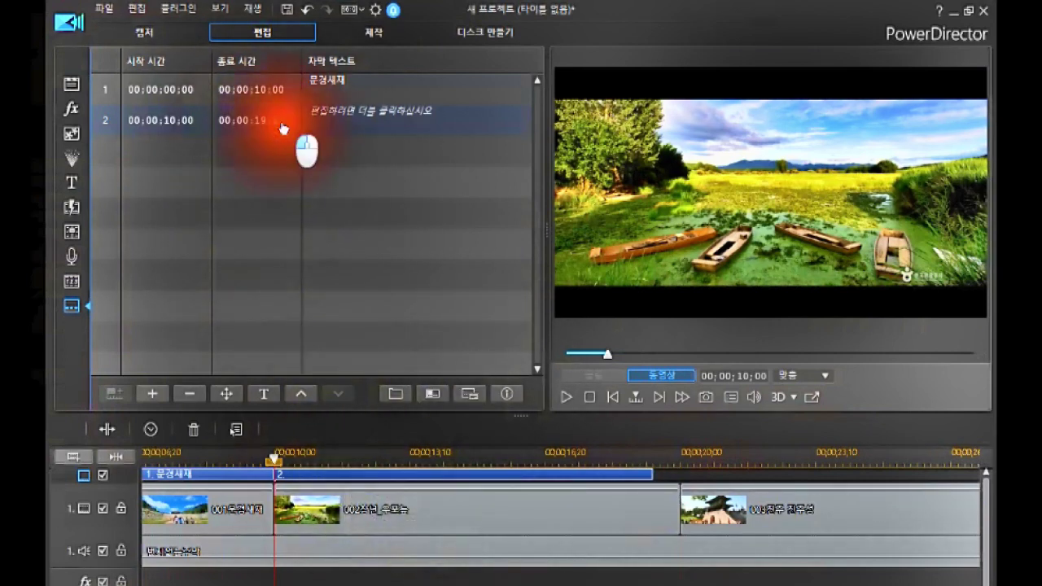
Step: Place the playhead at 00;00;12;21 within the second image and enter 창녕 우포늪 as the second subtitle's text
left_click(353, 476)
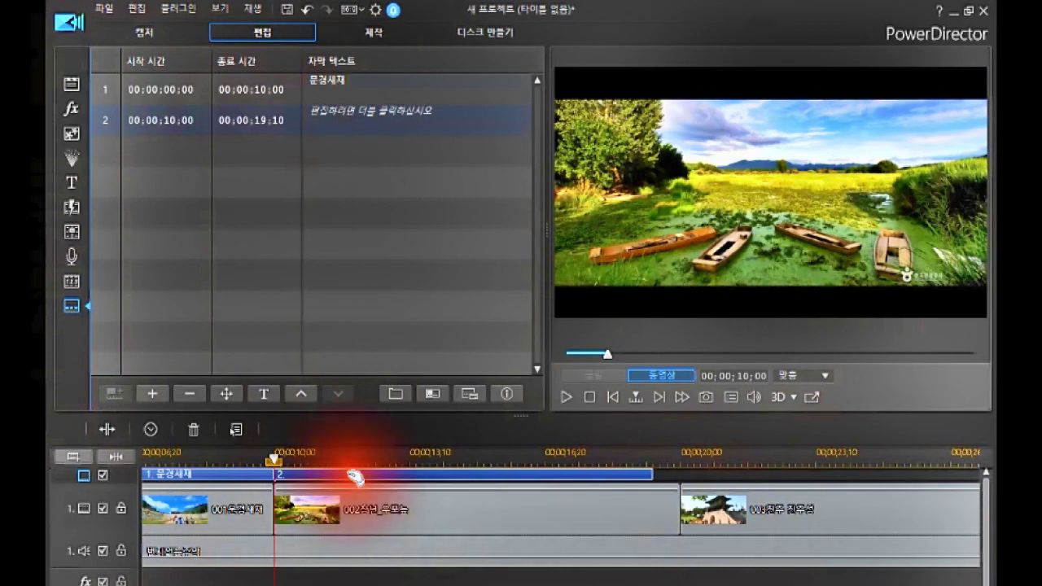
left_click(382, 454)
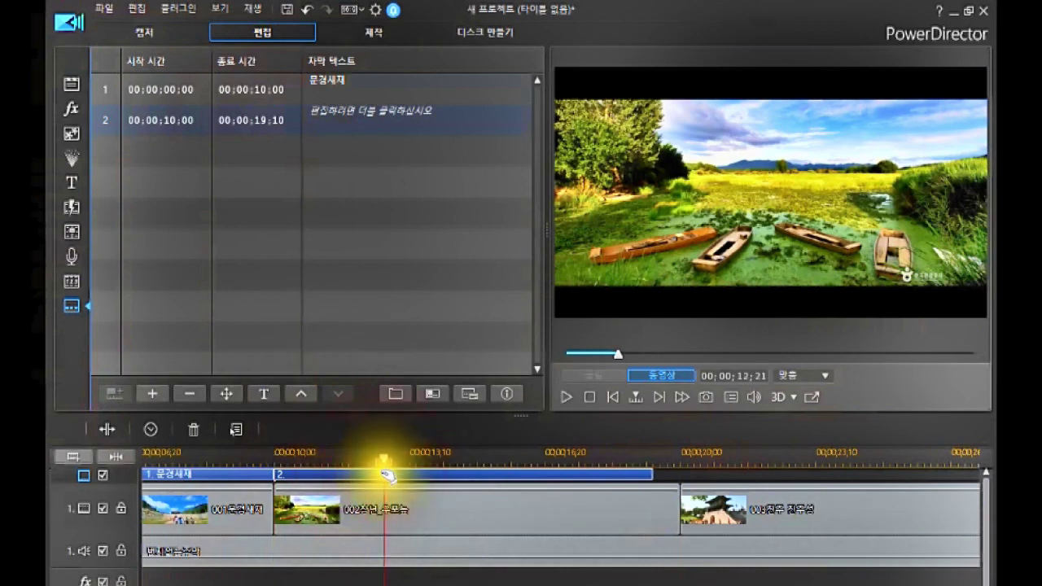
left_click(385, 479)
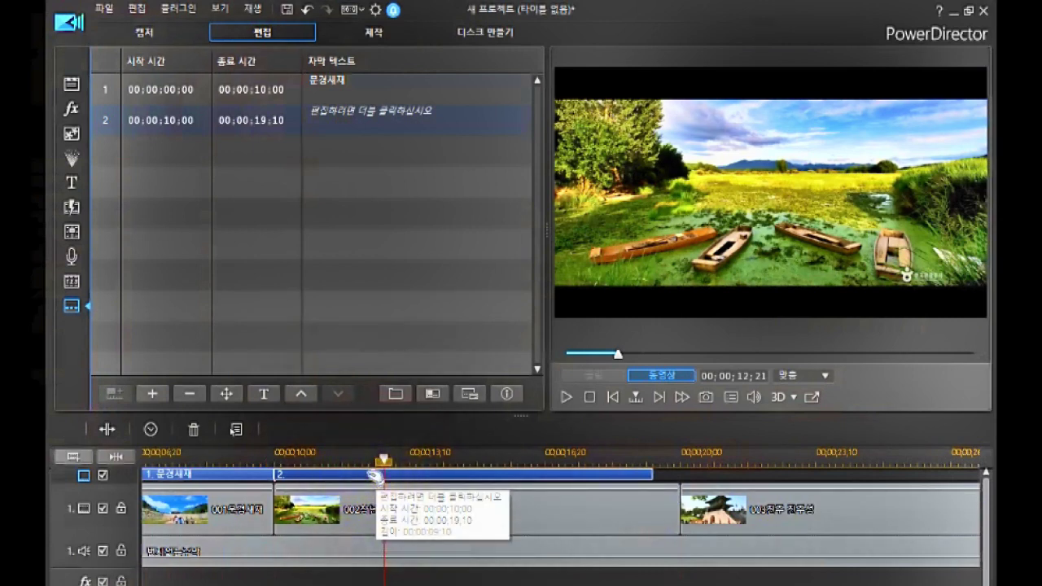
double_click(375, 475)
left_click(374, 475)
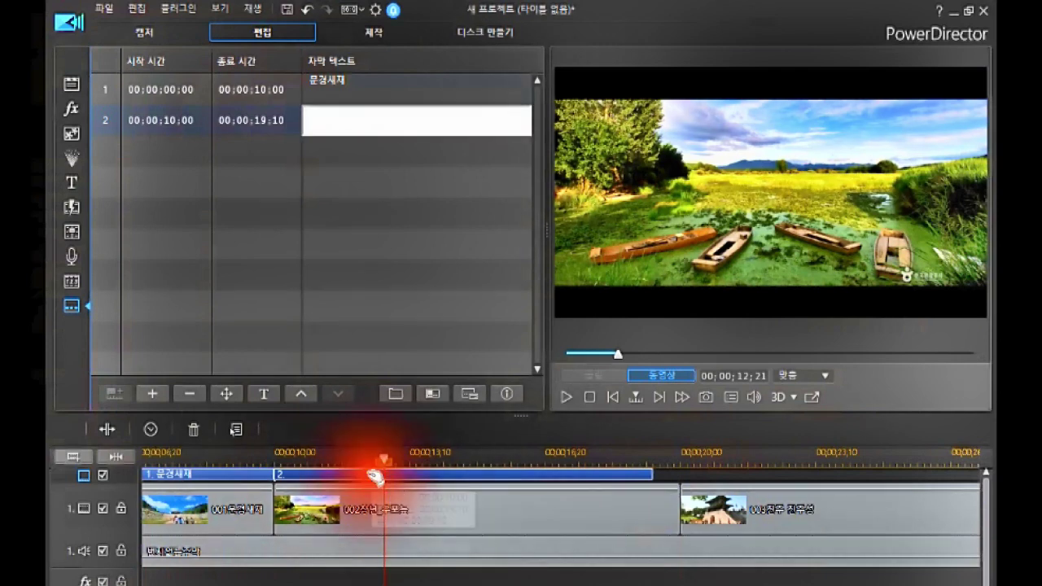
left_click(363, 114)
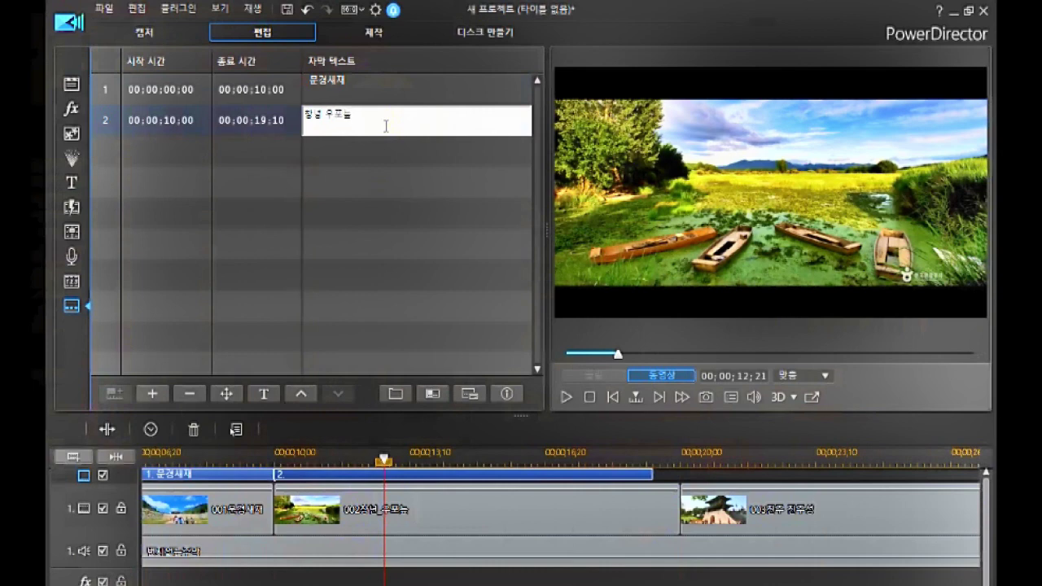
left_click(270, 161)
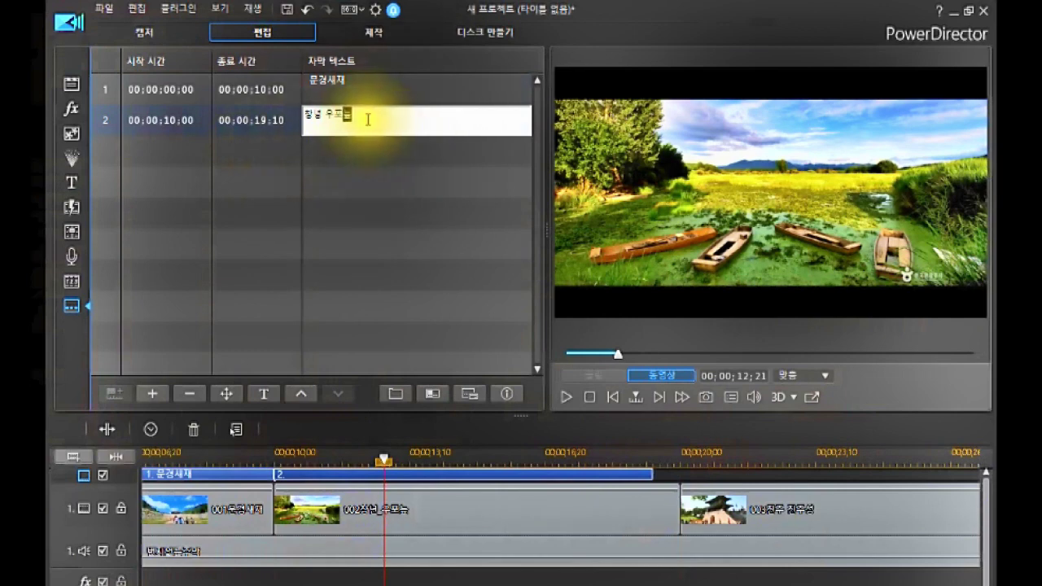
left_click(269, 146)
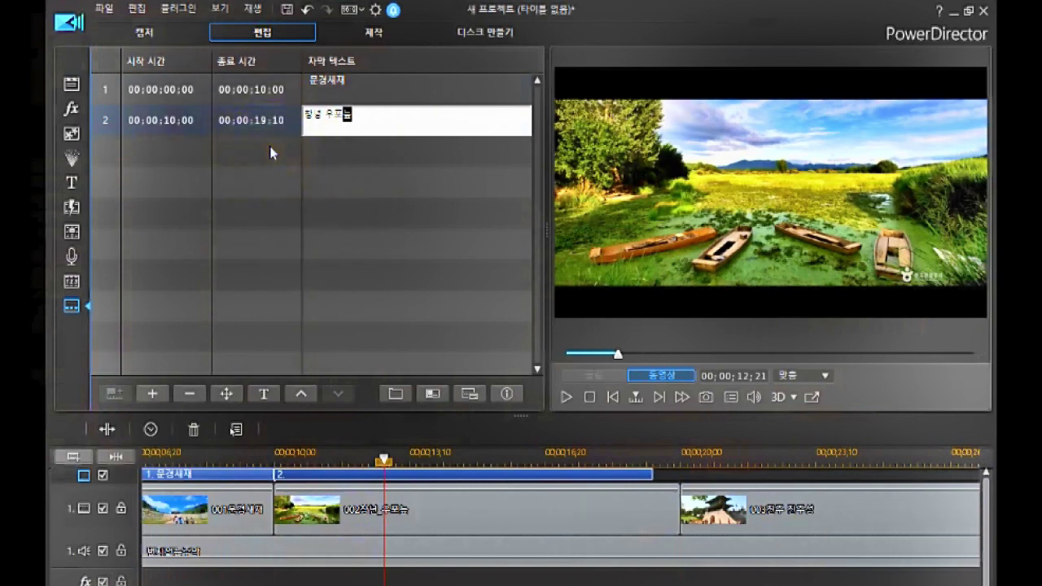
left_click(270, 146)
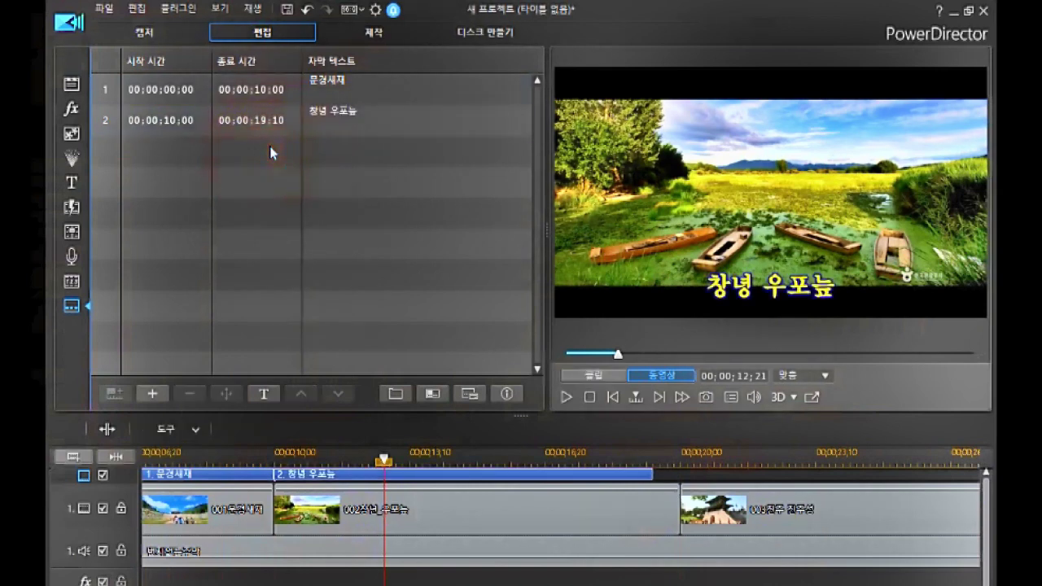
left_click(270, 146)
Step: Add a third subtitle starting at 00;00;20;04, near the beginning of the third image
scroll(559, 497, "right", 10)
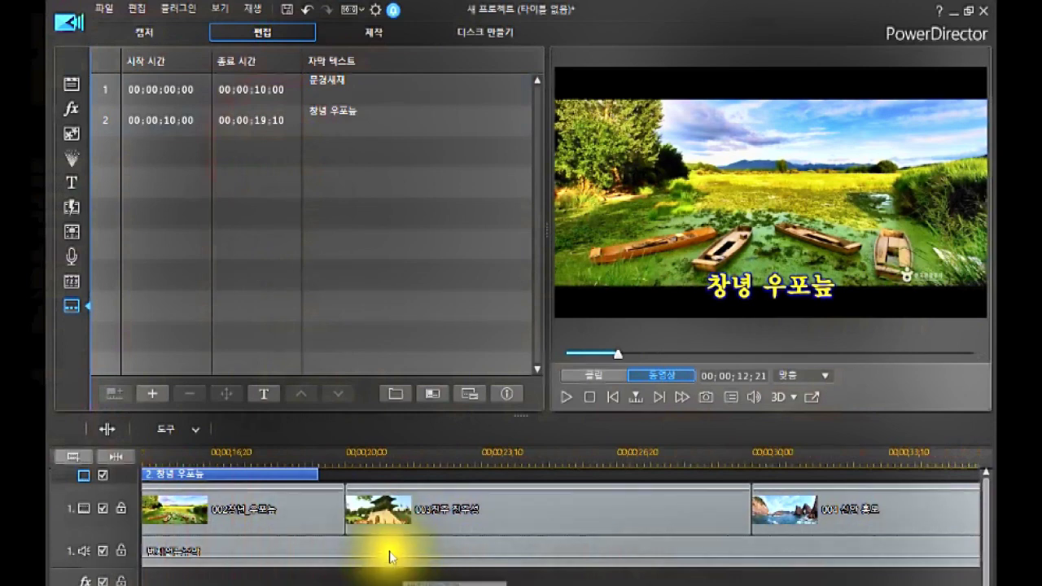
left_click(347, 454)
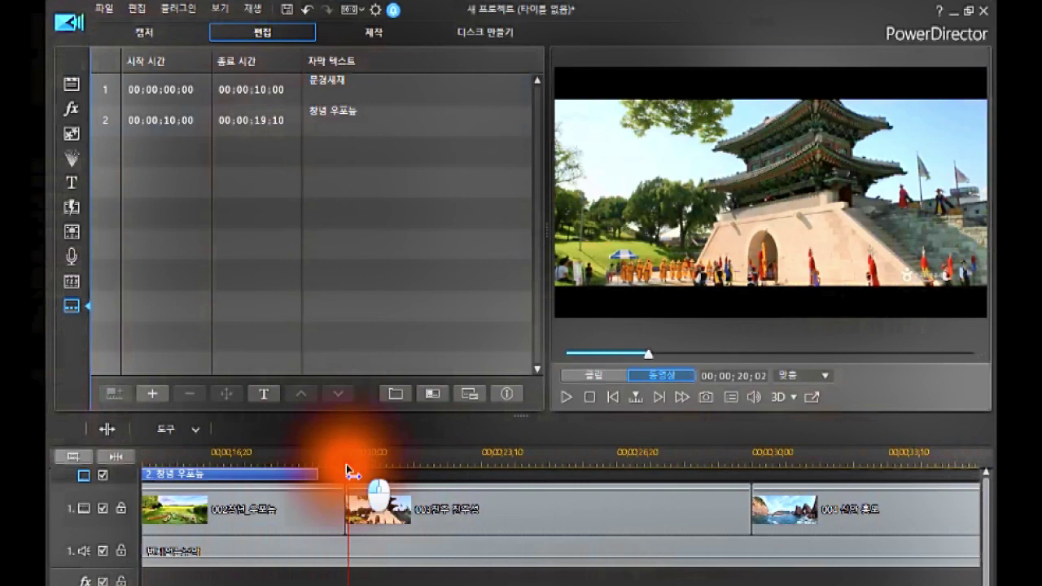
left_click_drag(346, 464, 353, 494)
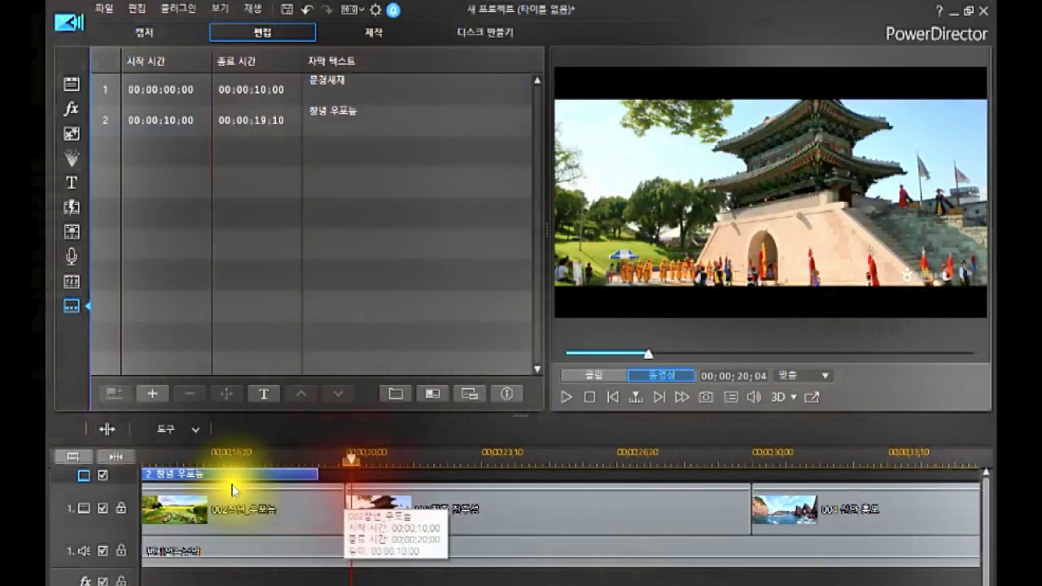
left_click(152, 395)
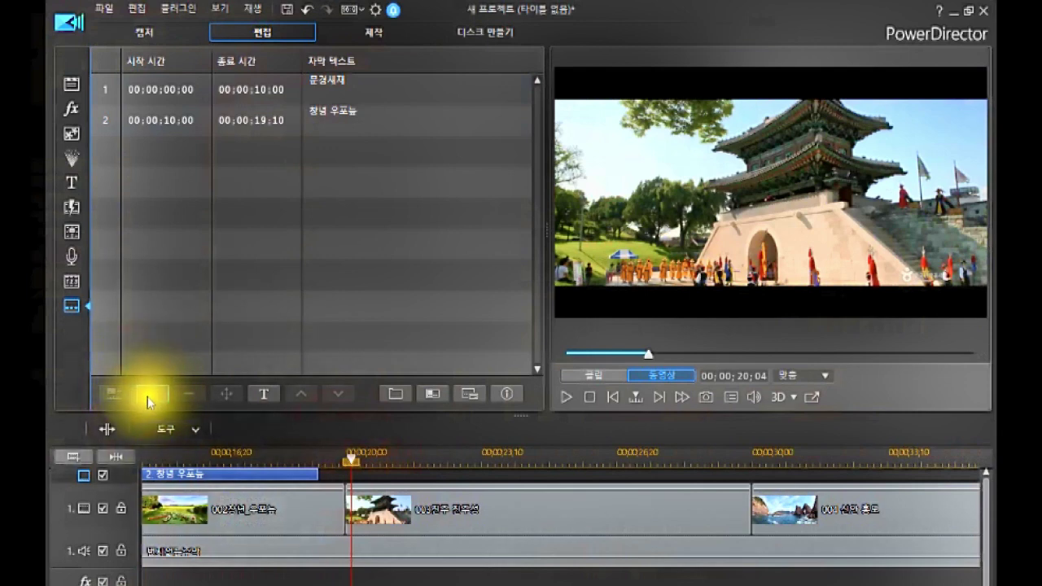
left_click(153, 396)
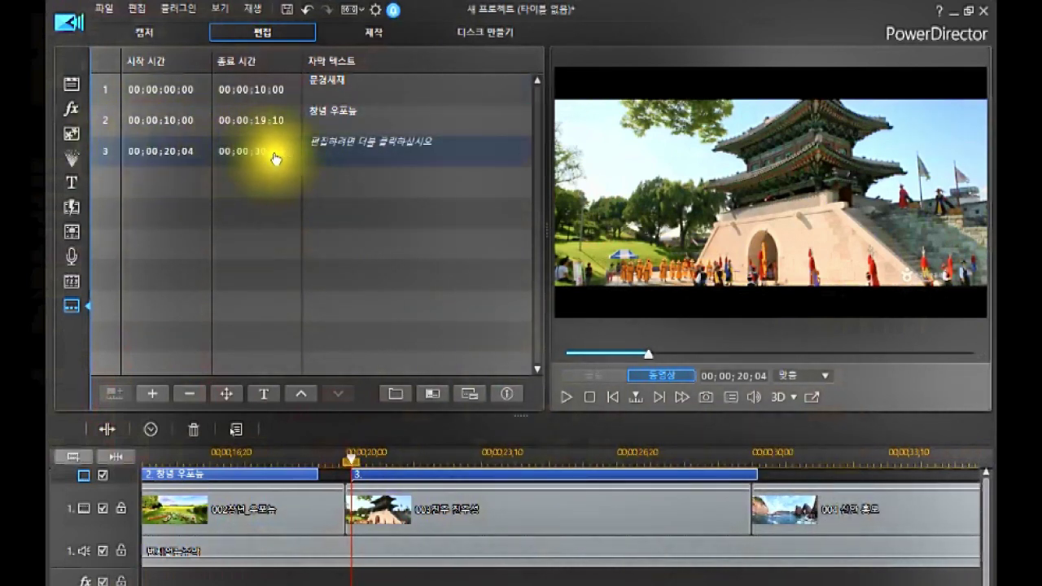
Step: Shorten the third subtitle on the timeline so that it ends at 00;00;29;01
left_click(476, 477)
left_click(476, 476)
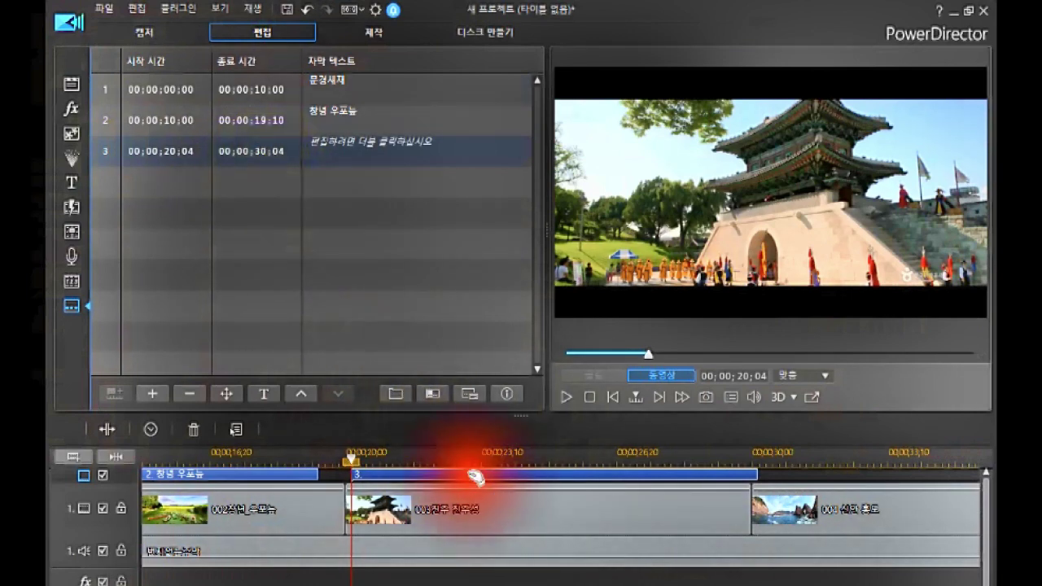
left_click_drag(756, 474, 710, 494)
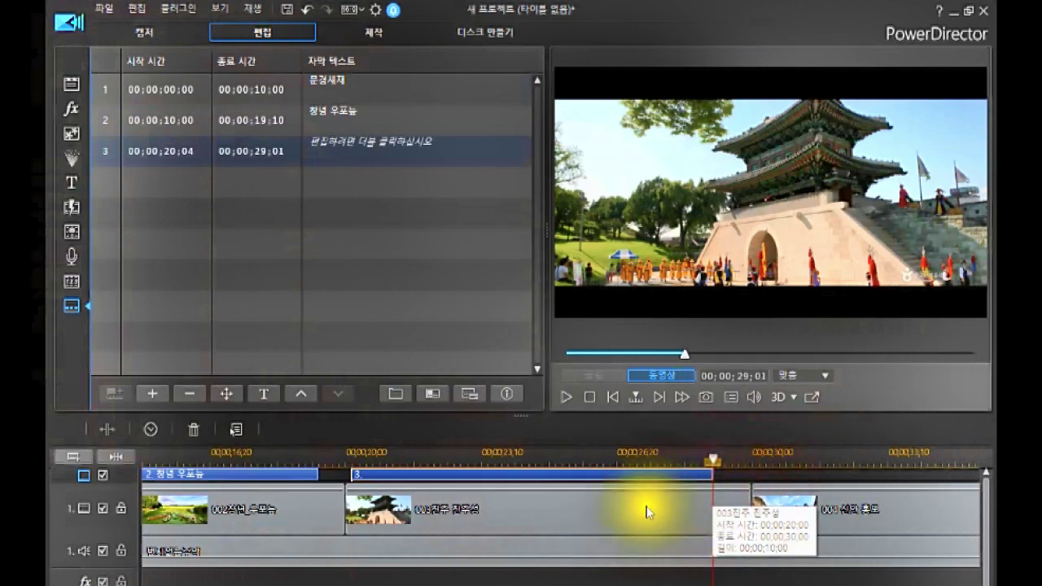
Step: Enter 진주 진주성 as the third subtitle's text
left_click(478, 476)
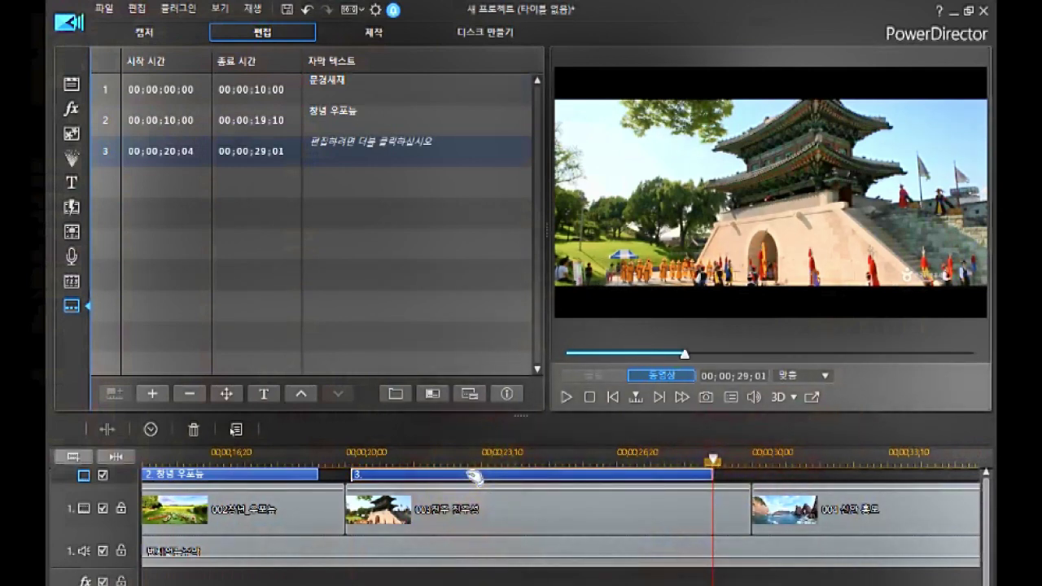
left_click(462, 509)
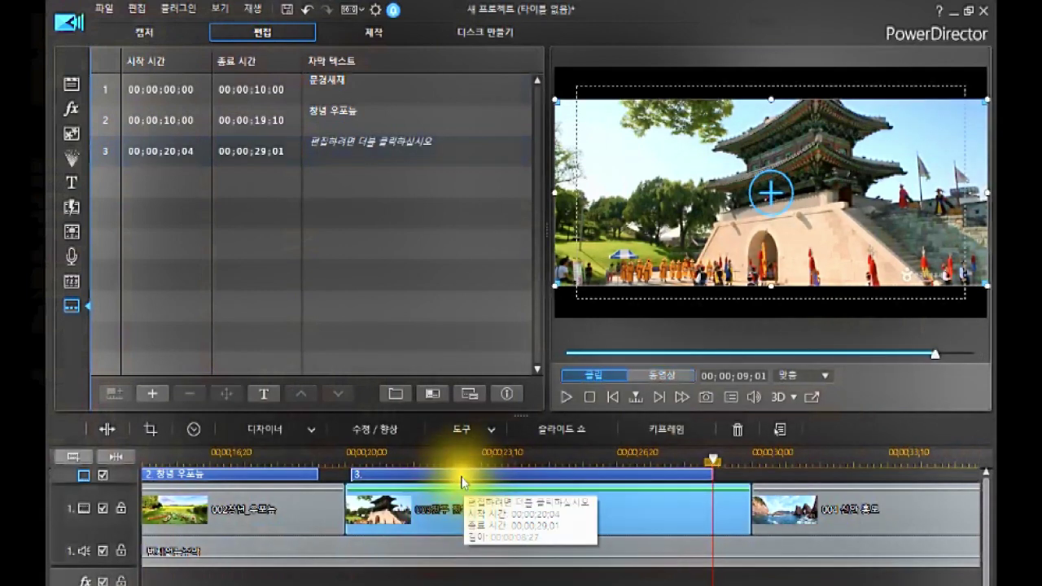
left_click(462, 478)
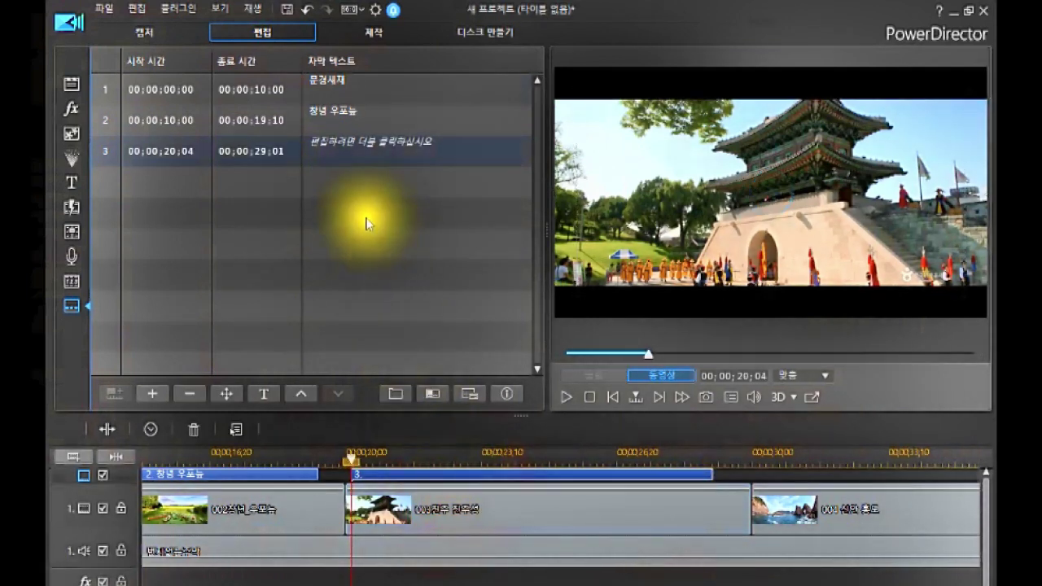
left_click(346, 153)
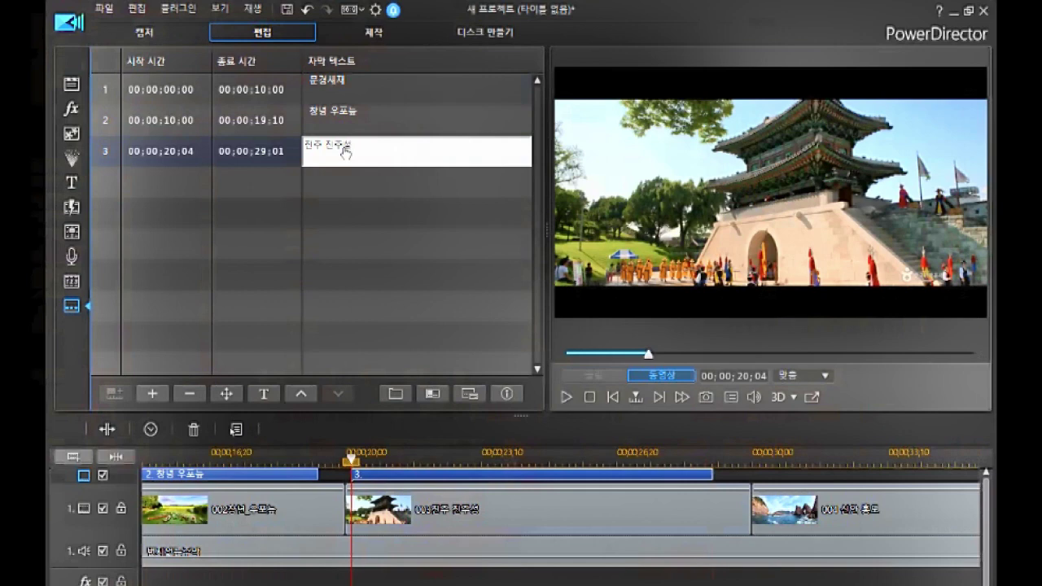
key("Return")
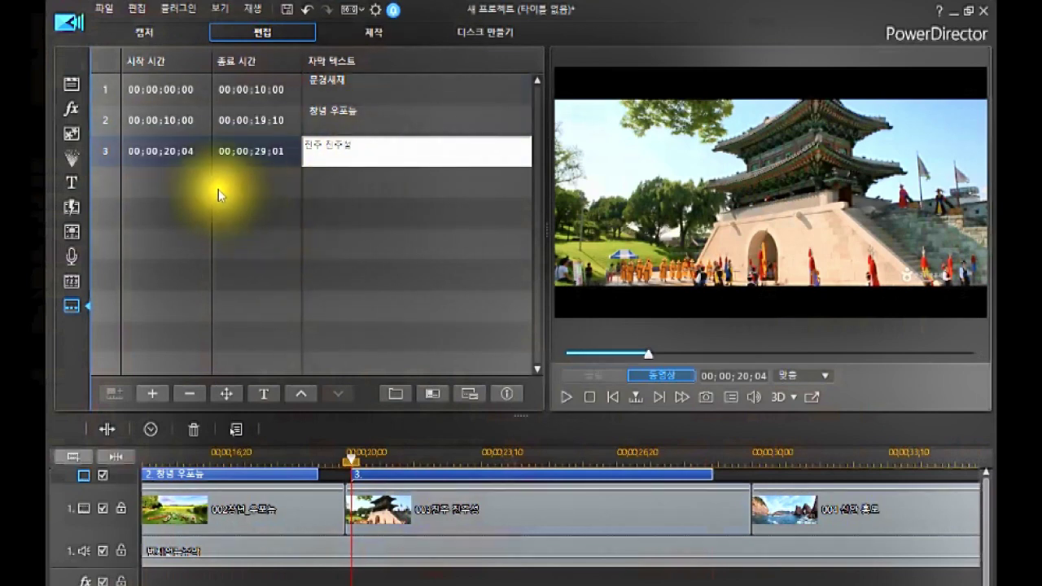
left_click(217, 183)
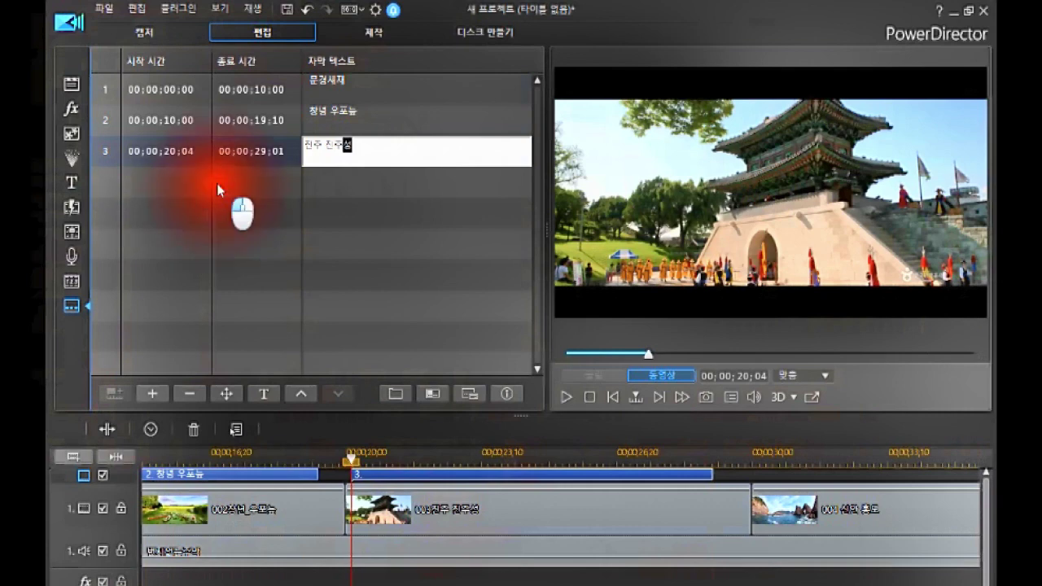
Step: Preview the third subtitle over its image with the playhead at 00;00;21;09
left_click(396, 474)
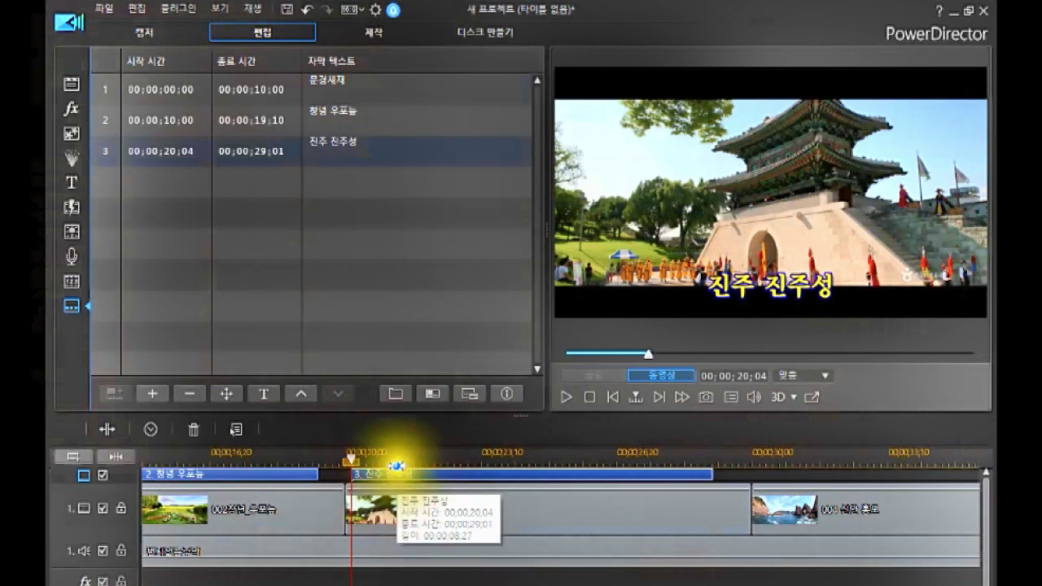
left_click(398, 461)
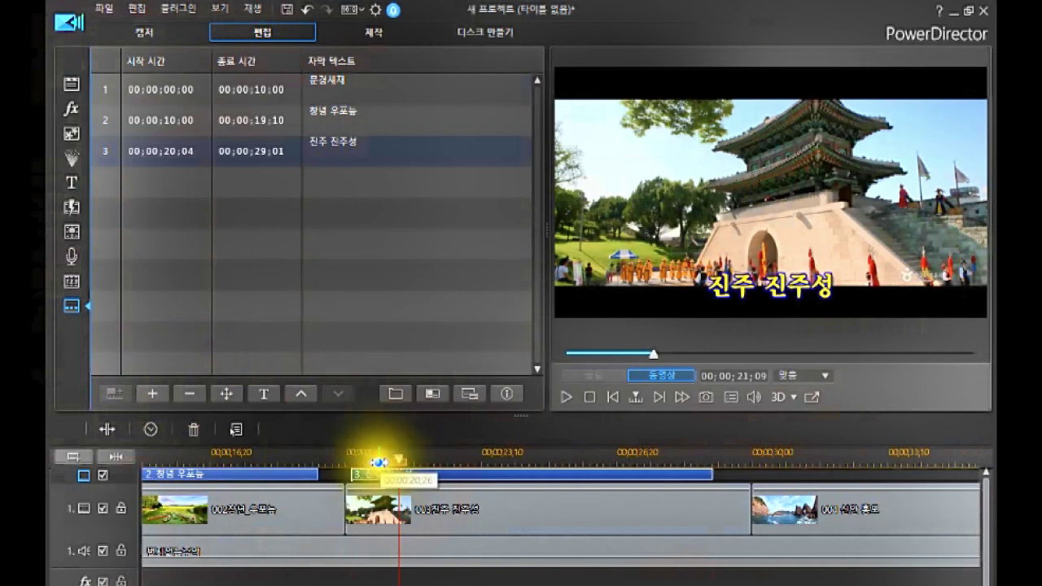
left_click(379, 475)
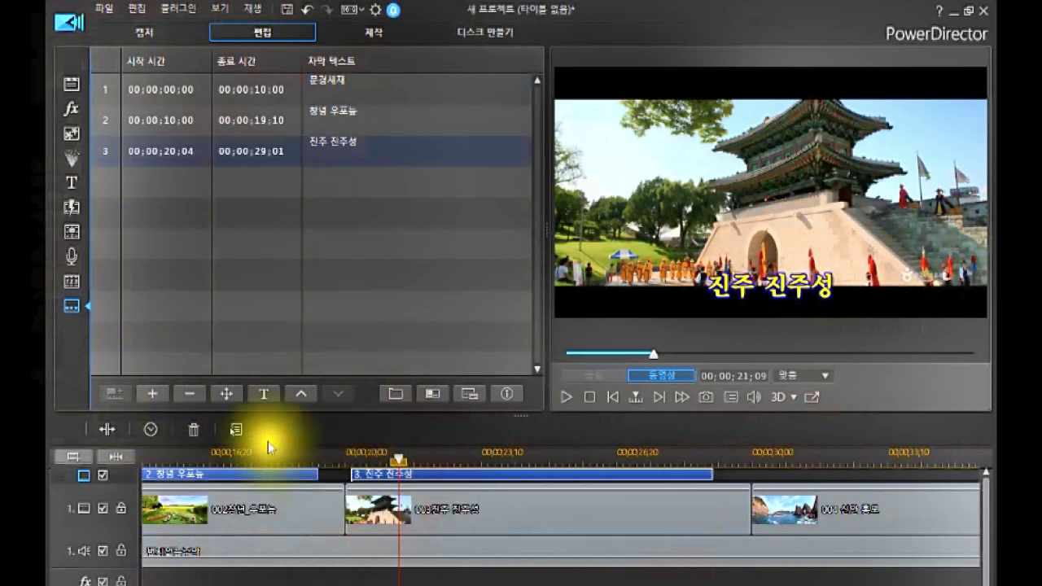
Step: Delete the third subtitle, 진주 진주성, and undo the deletion
left_click(257, 155)
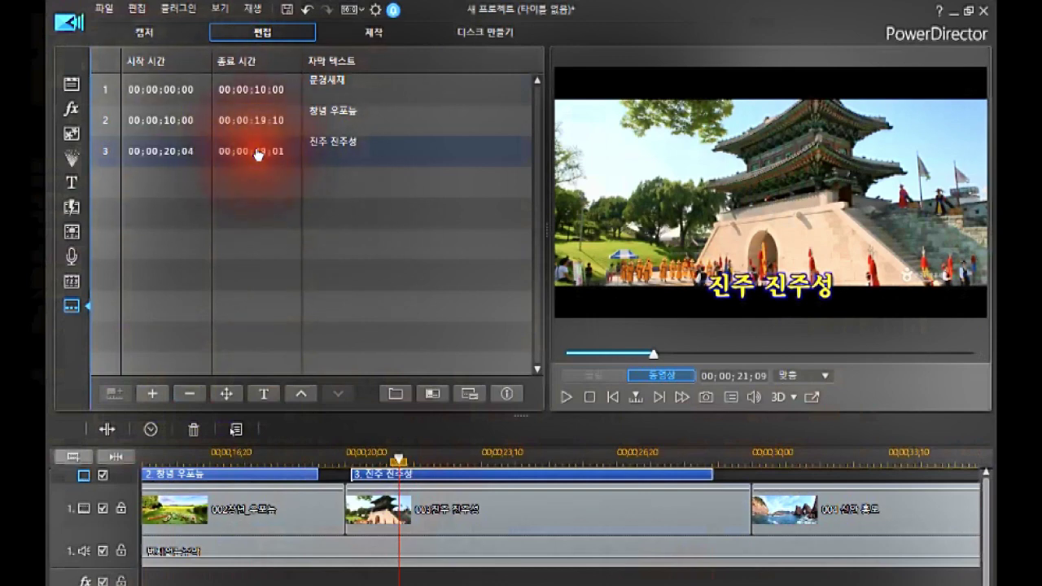
left_click(191, 394)
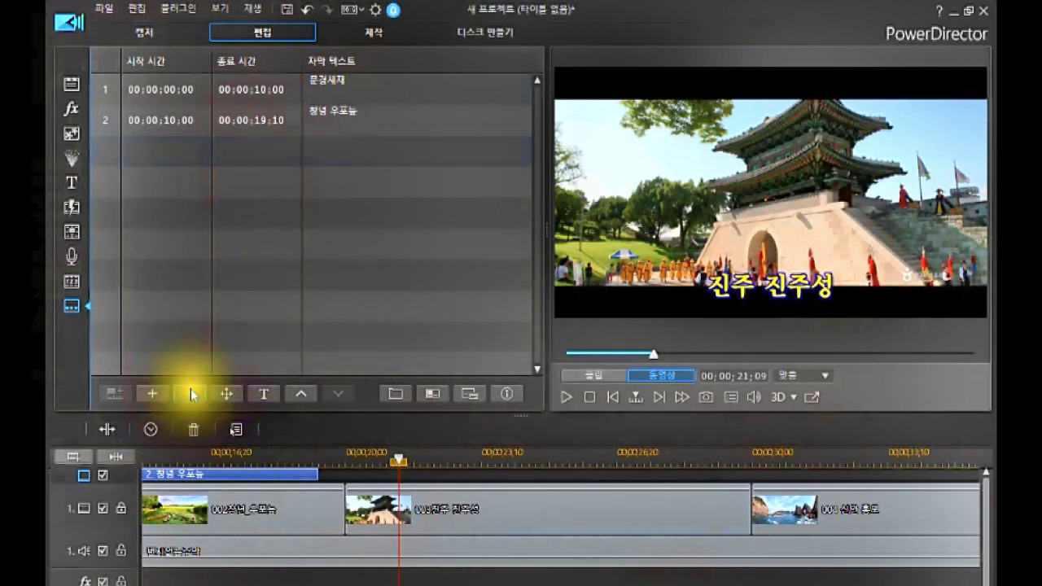
left_click(308, 8)
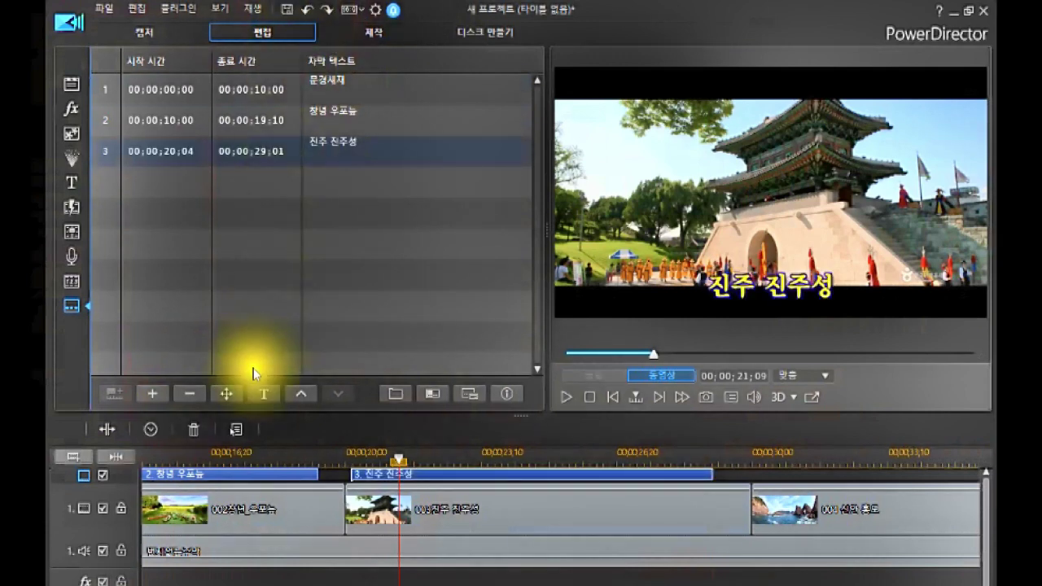
Step: Place the playhead at 00;00;30;02, at the beginning of the fourth image
left_click(384, 555)
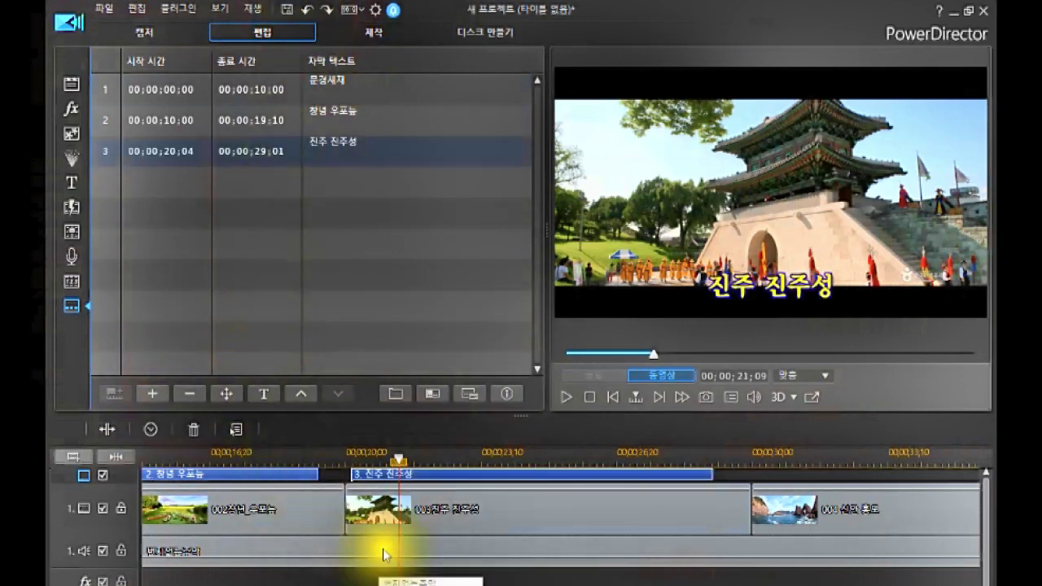
left_click(753, 461)
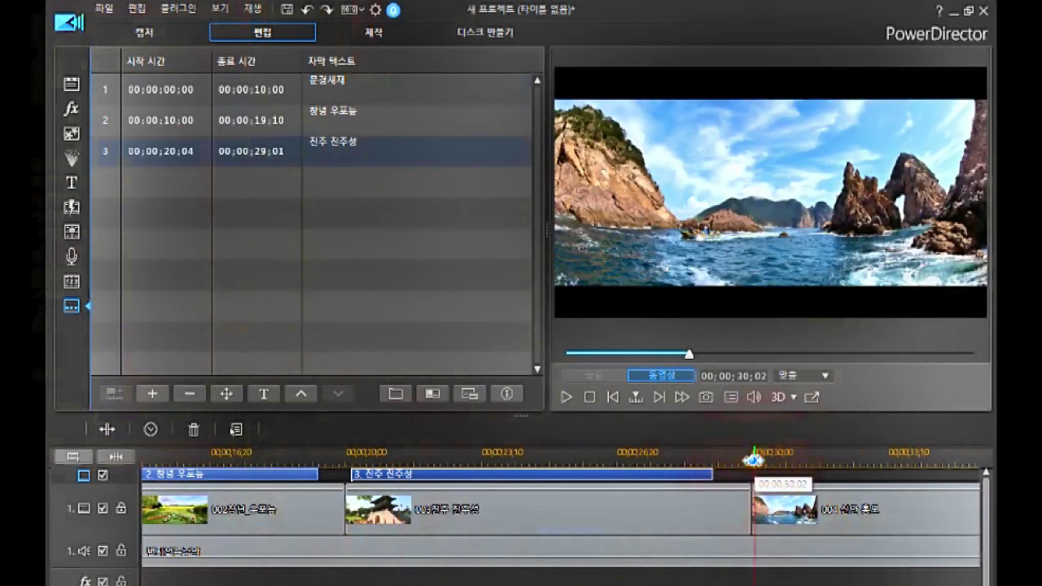
left_click(755, 461)
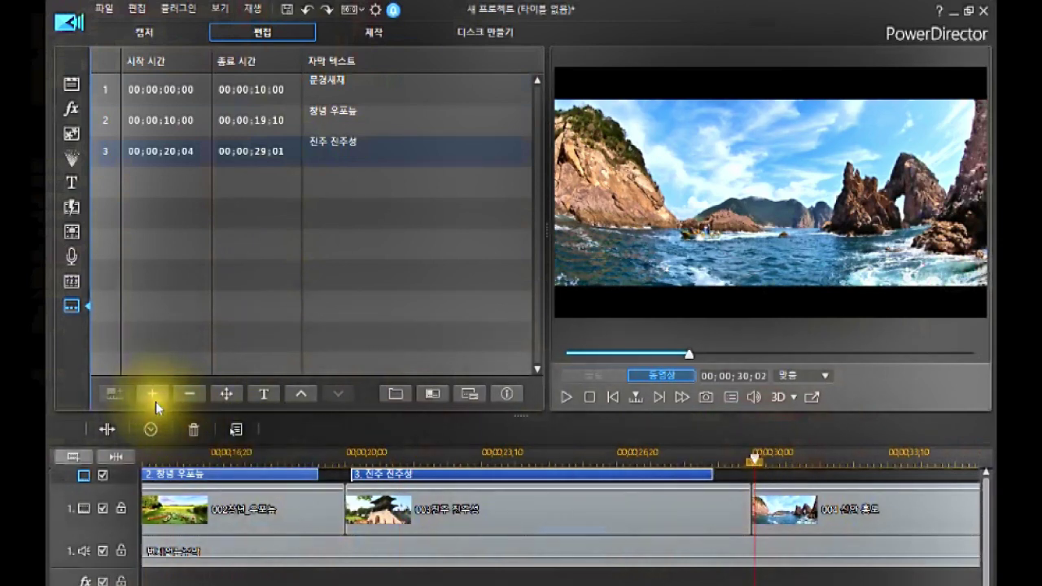
Step: Check the three finished subtitles in the preview by moving the playhead back and forth through the first three images
left_click_drag(317, 474, 284, 458)
left_click(275, 458)
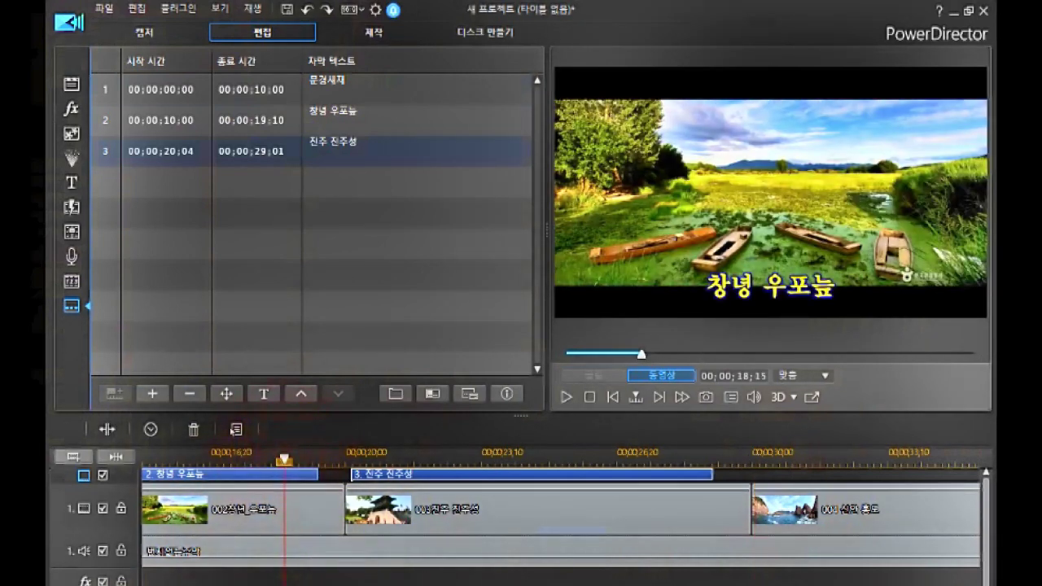
scroll(558, 504, "left", 8)
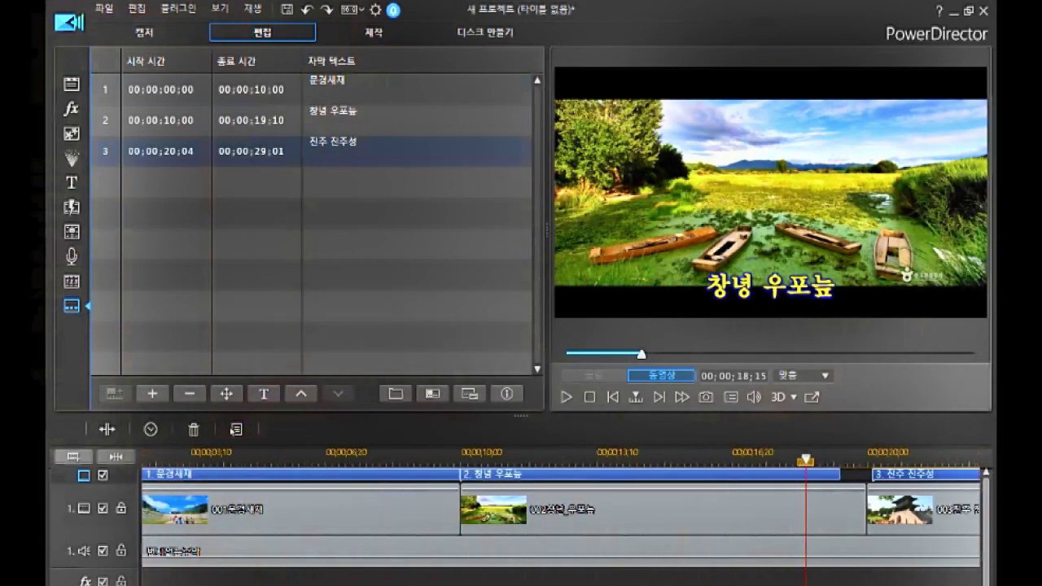
left_click_drag(389, 453, 296, 474)
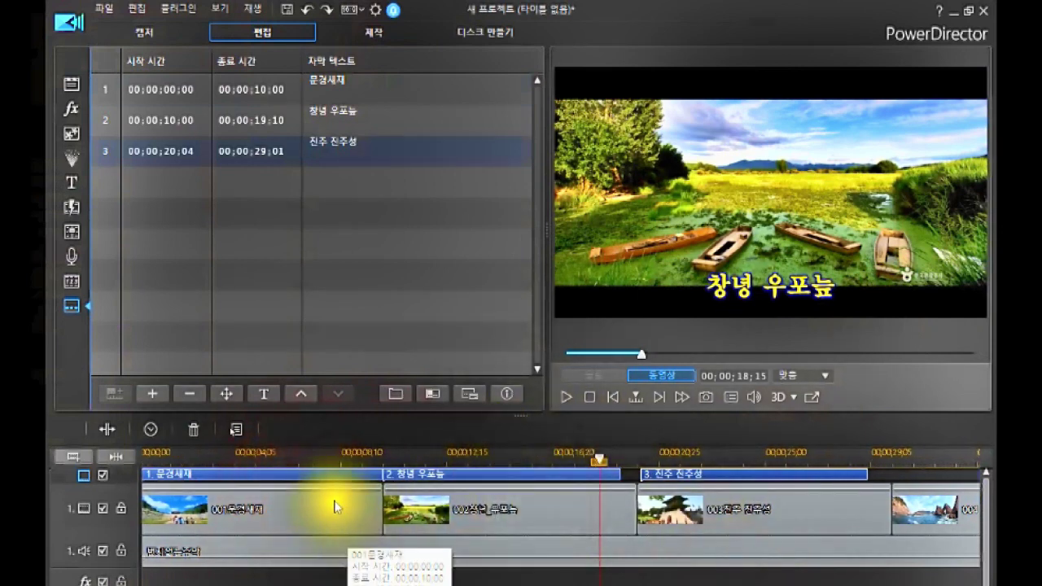
left_click(294, 456)
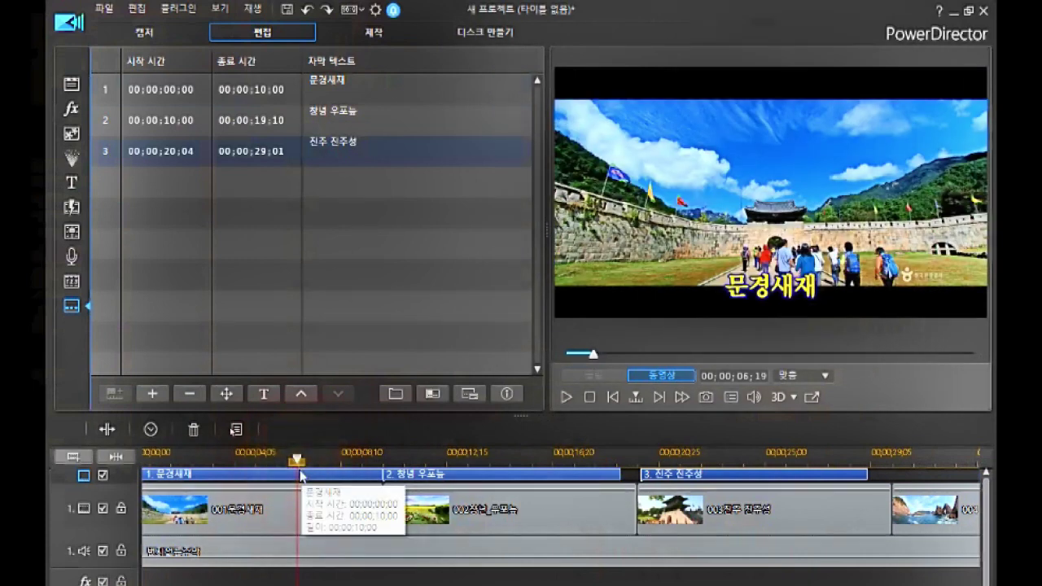
left_click(339, 473)
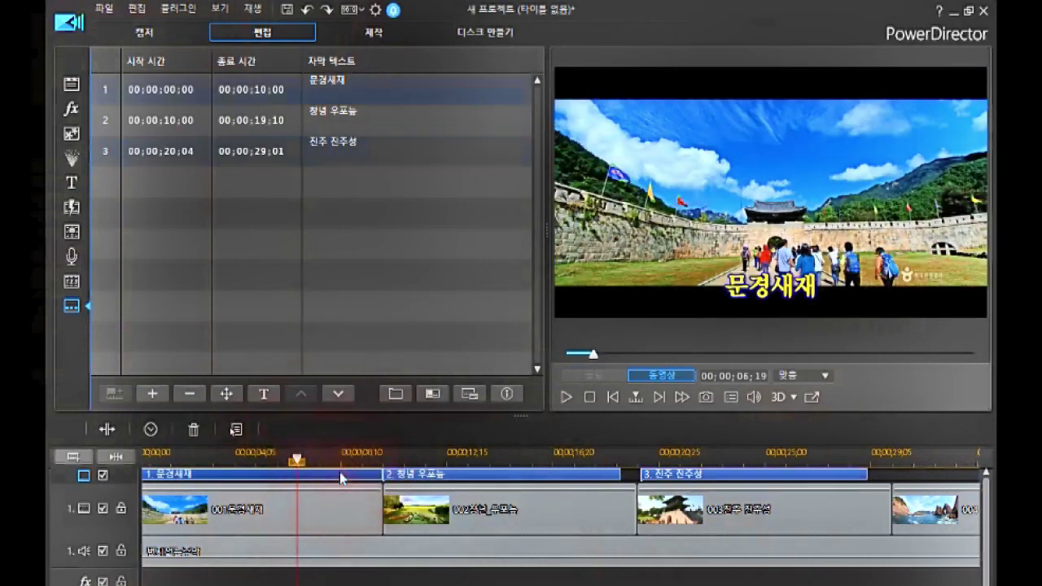
left_click(461, 455)
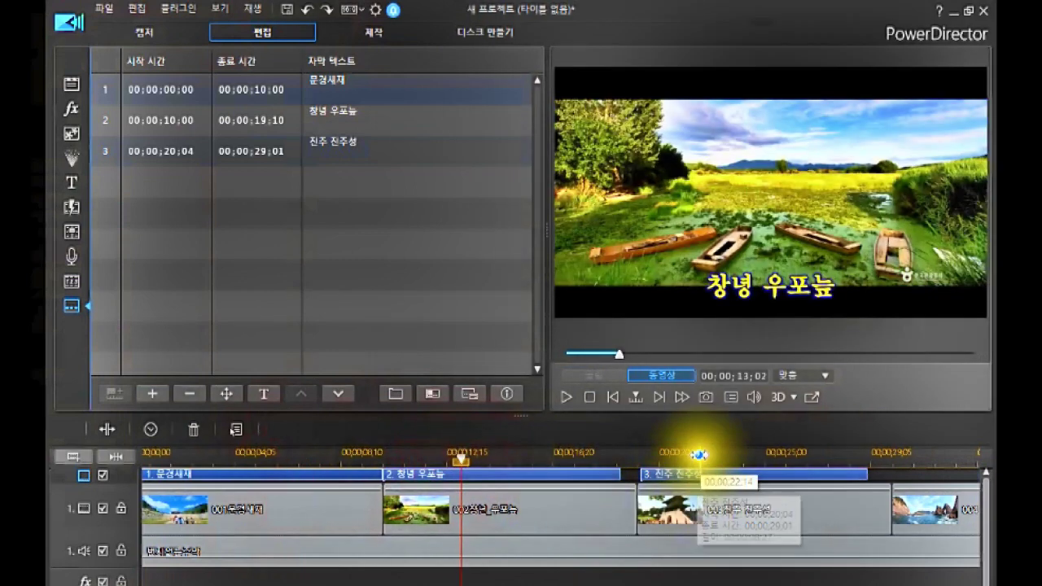
left_click(698, 454)
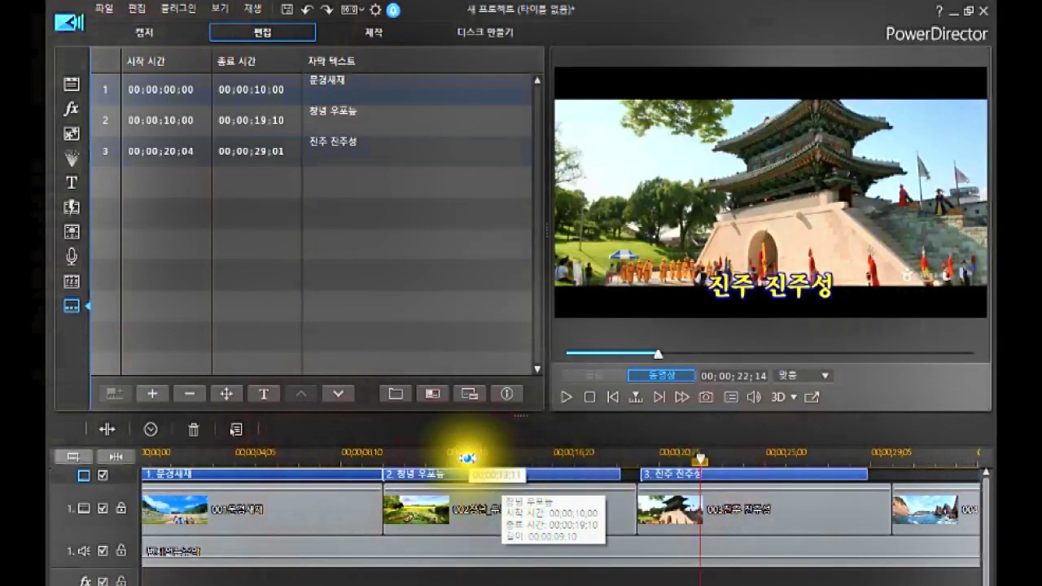
left_click(465, 456)
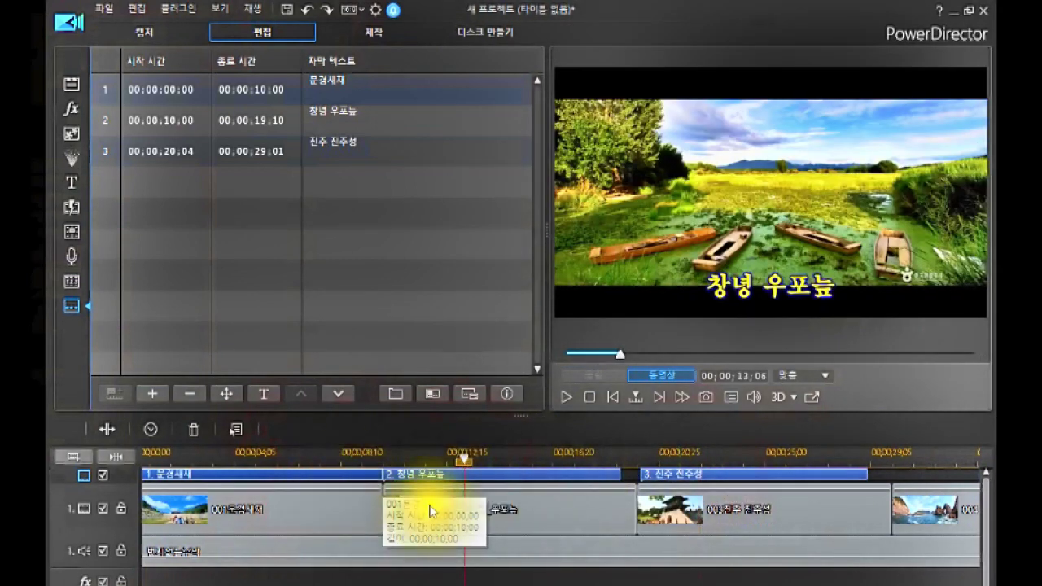
left_click(314, 474)
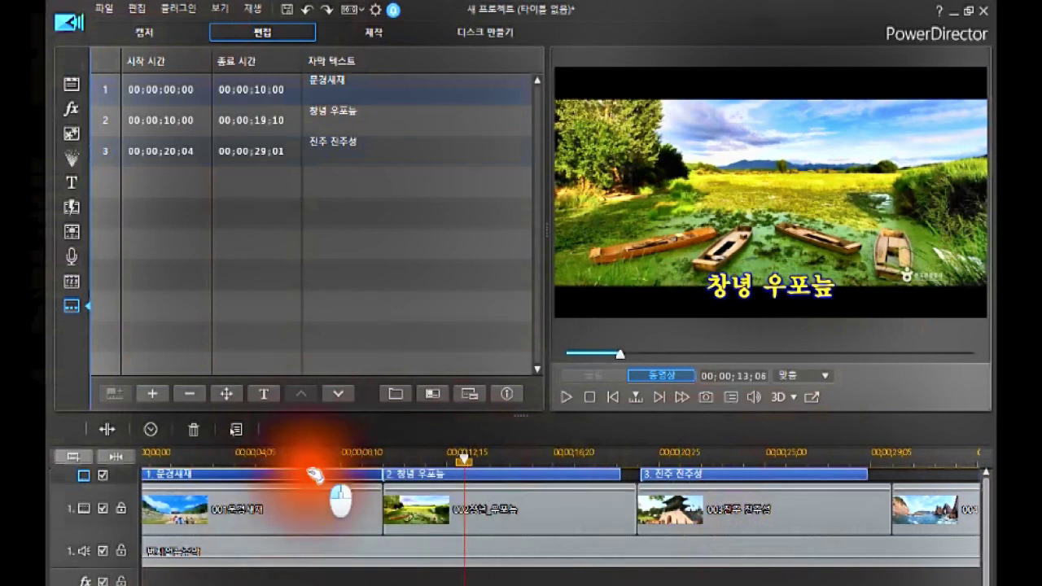
left_click(315, 475)
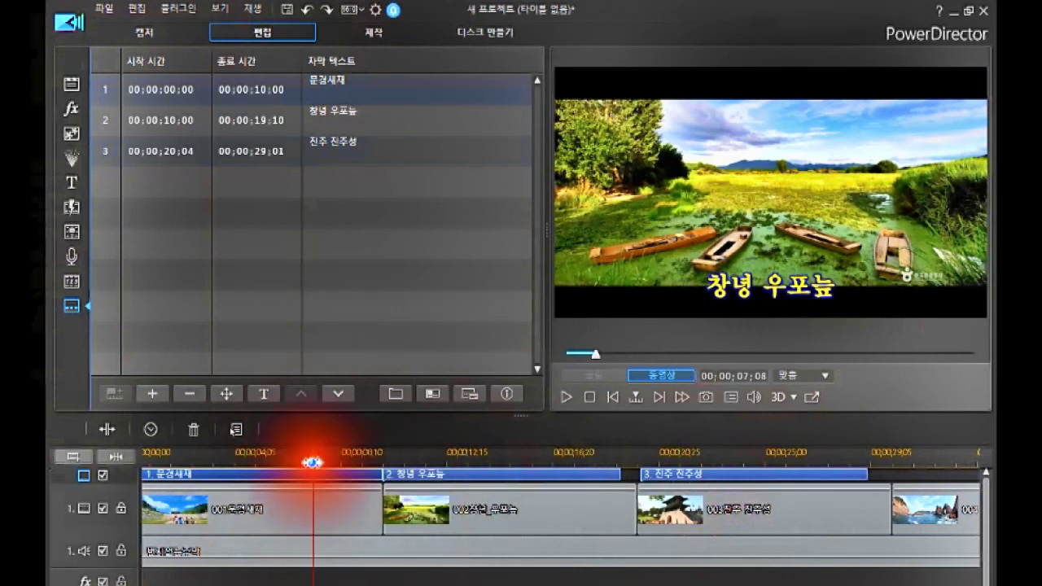
left_click(319, 479)
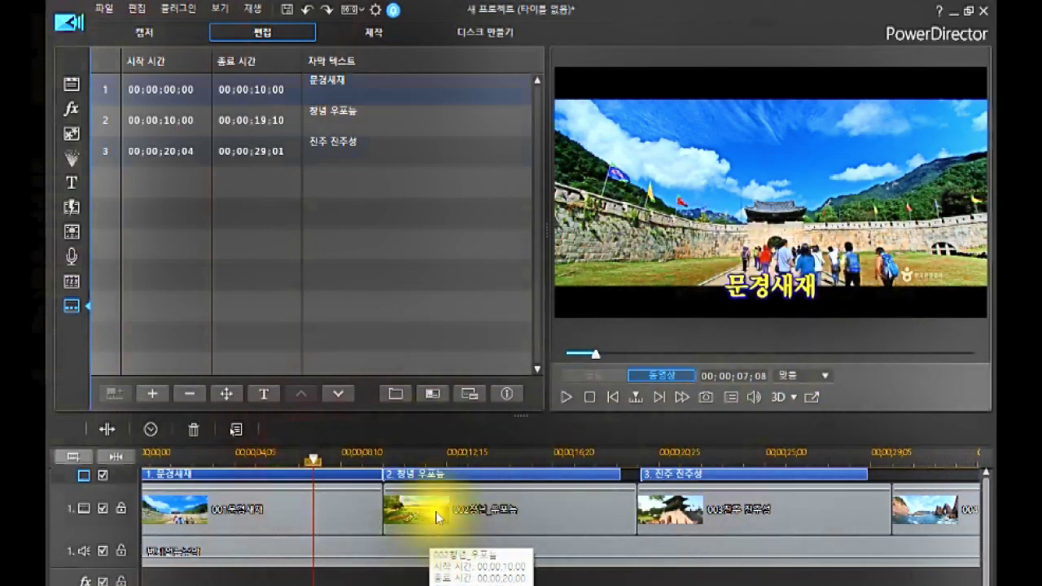
left_click(476, 479)
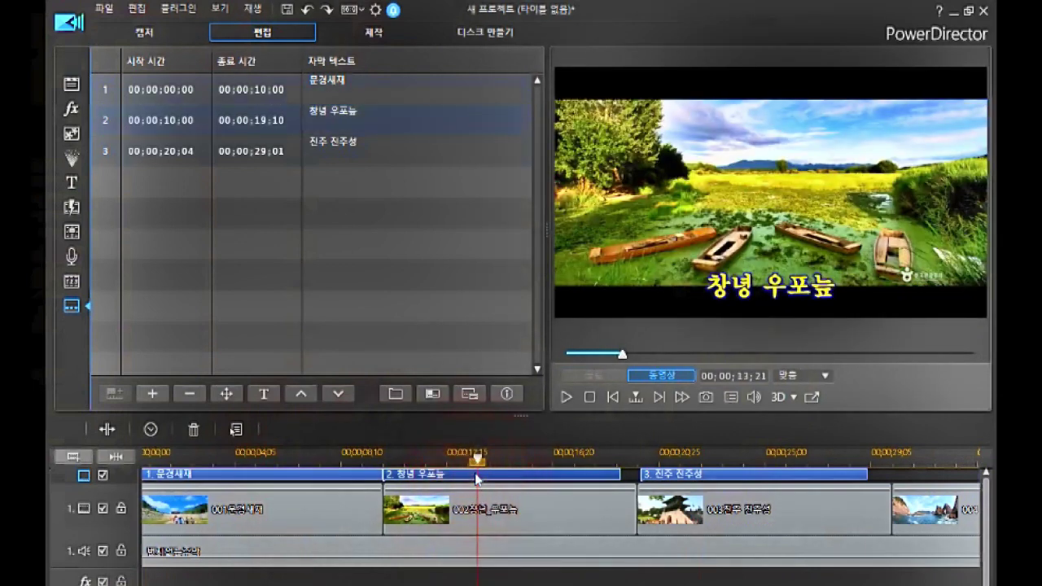
left_click(298, 474)
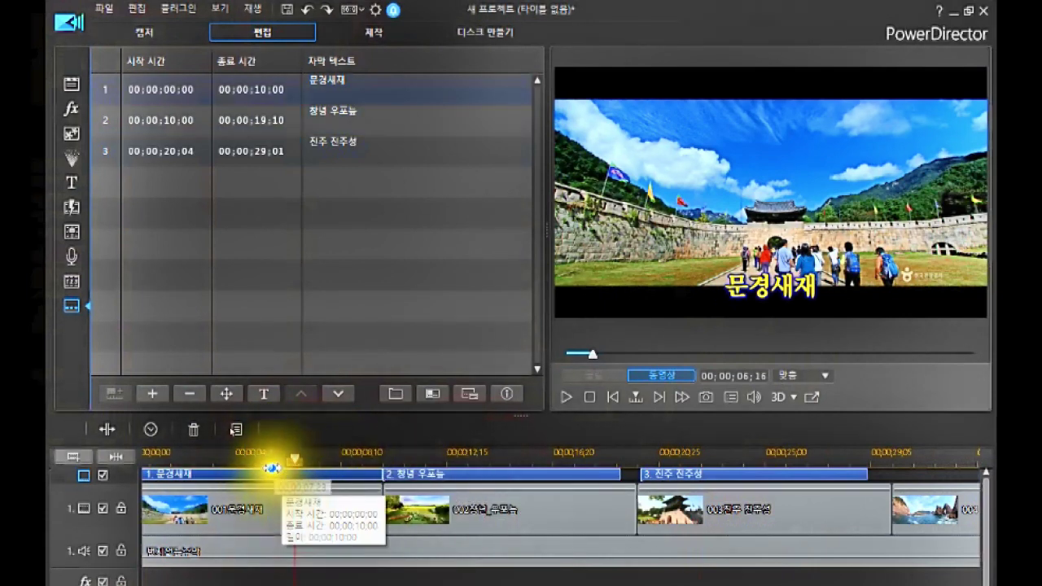
Step: Select the second subtitle, 창녕 우포늪, open its position settings and reset the position to the default
left_click(424, 470)
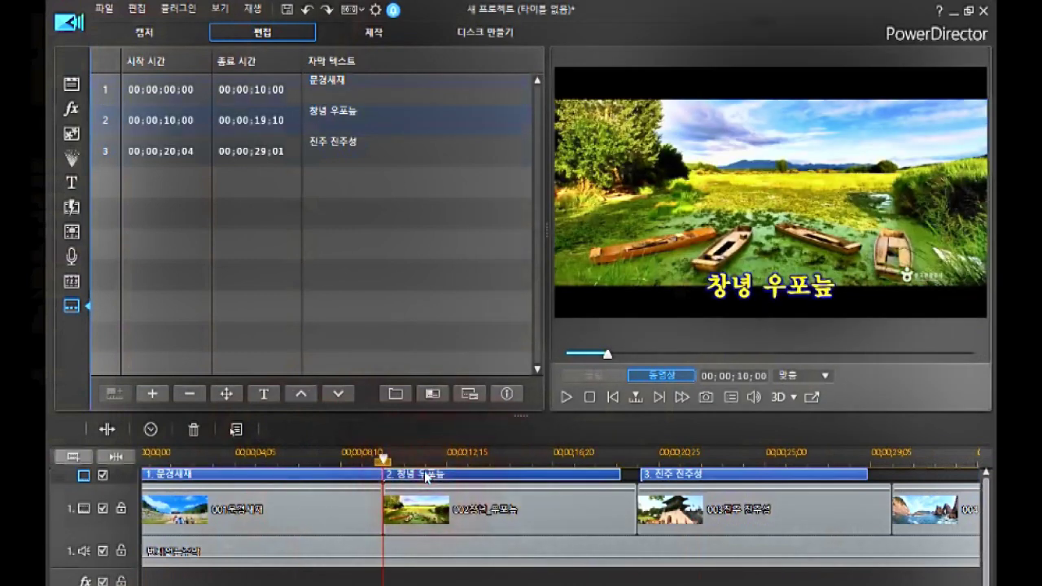
left_click(279, 131)
left_click(414, 475)
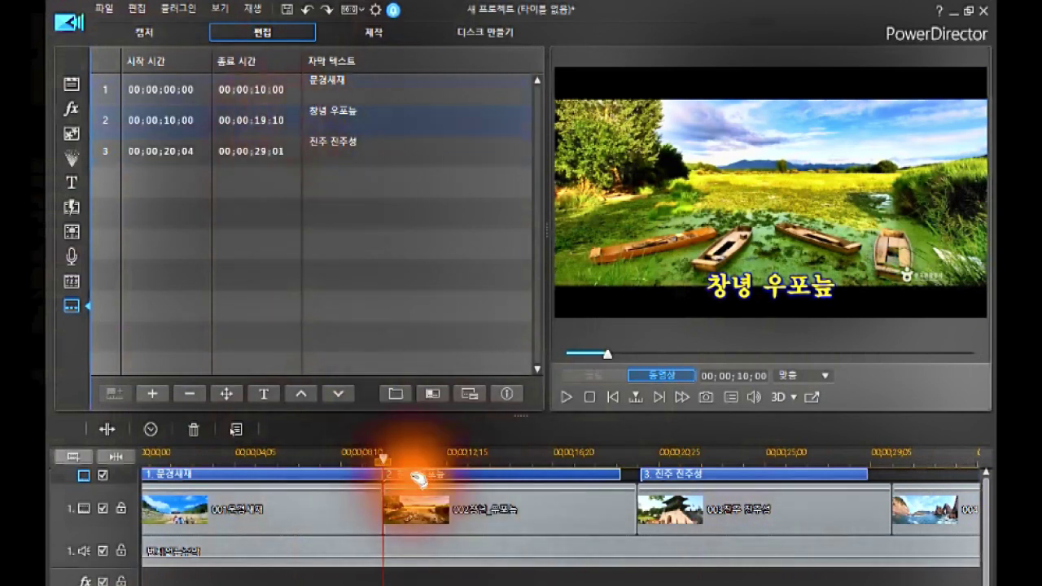
left_click(227, 396)
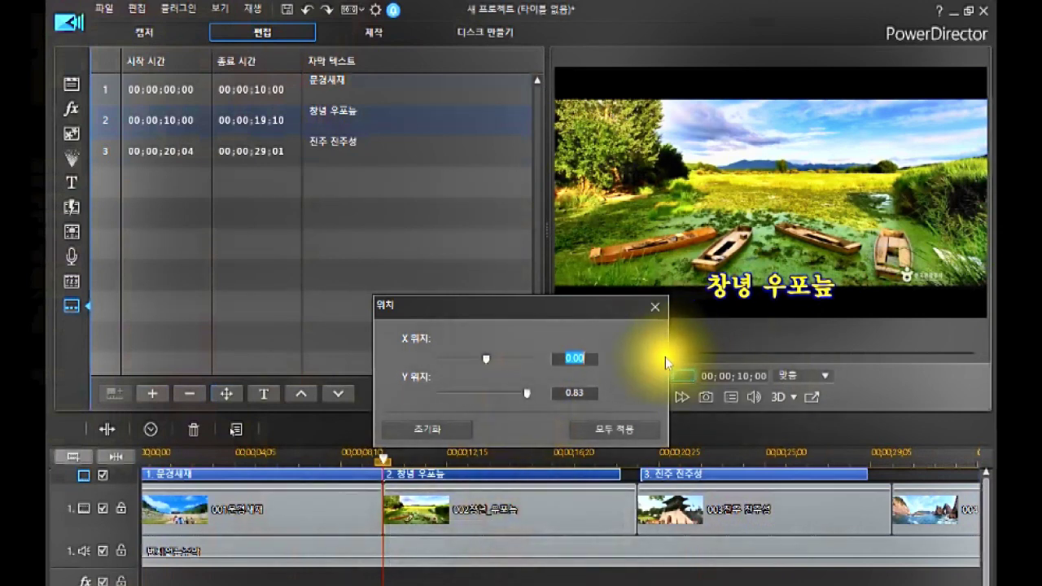
left_click(431, 429)
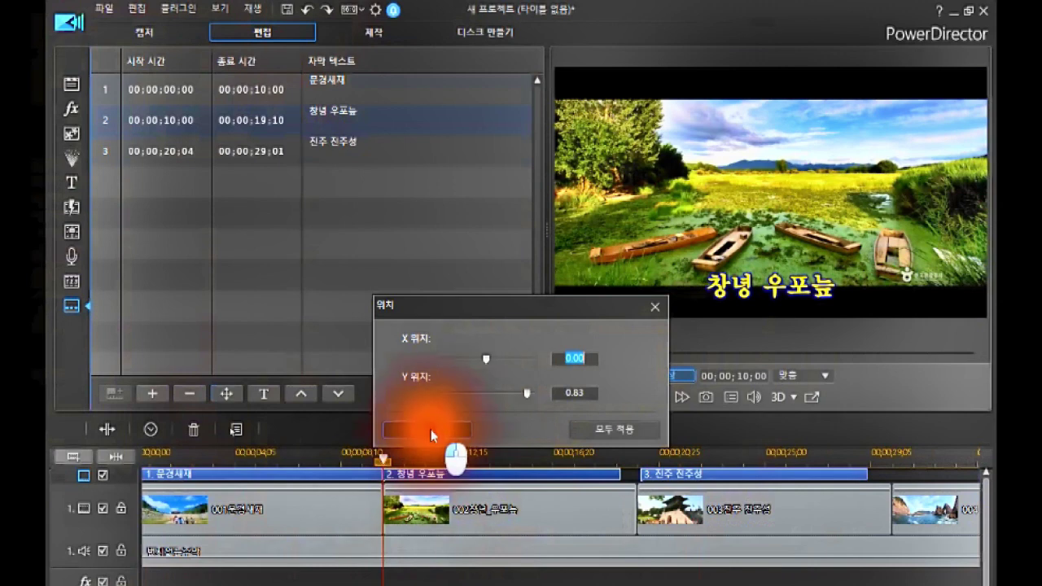
Step: Try an X position of 1.00 for the second subtitle and set it to -1.00
left_click(484, 358)
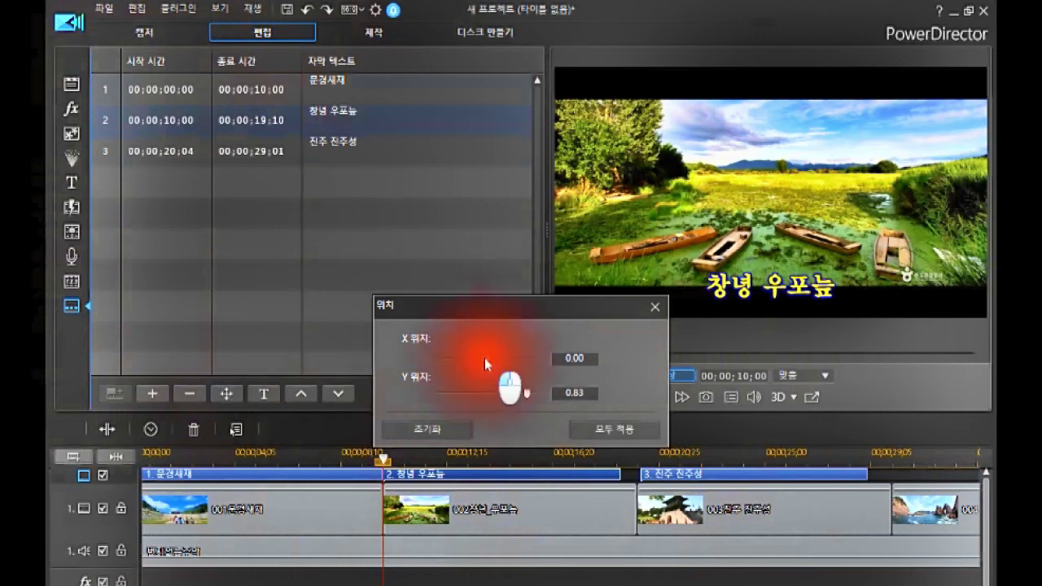
left_click_drag(485, 357, 572, 370)
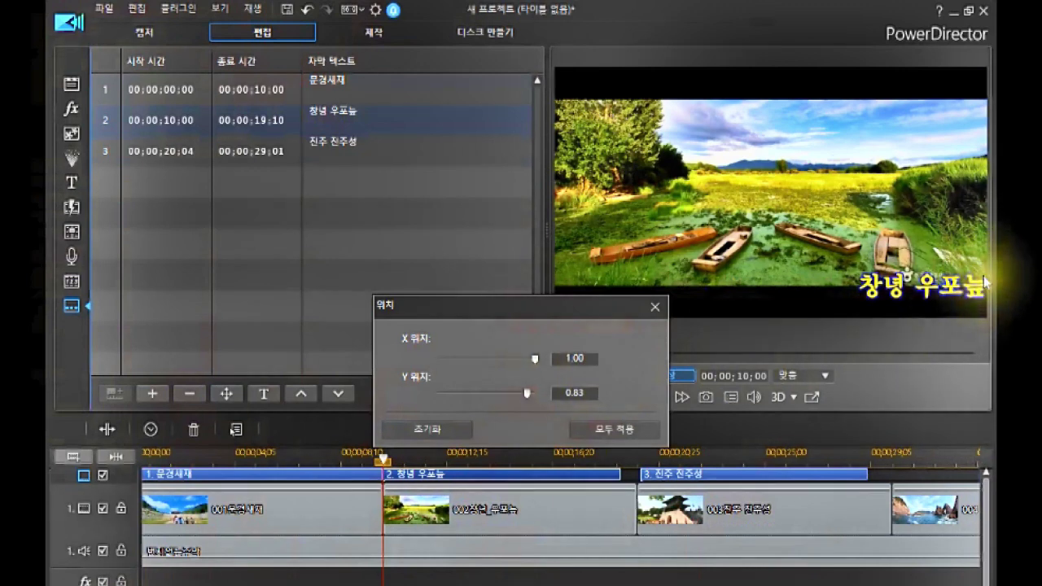
left_click(533, 364)
left_click_drag(531, 360, 411, 373)
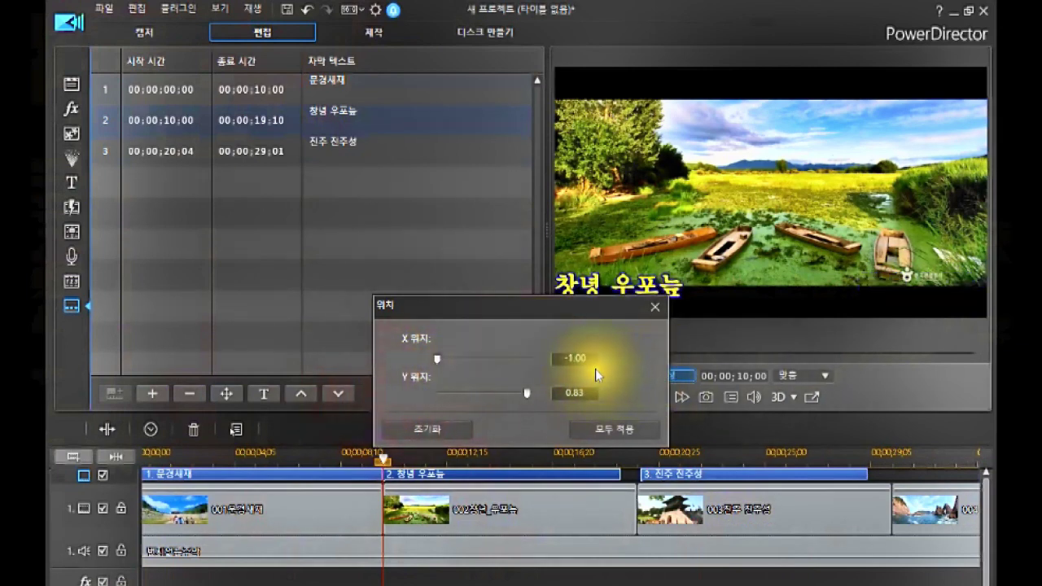
Step: Move the position settings window clear of the subtitle in the preview and try an X position of 0.15
left_click(576, 303)
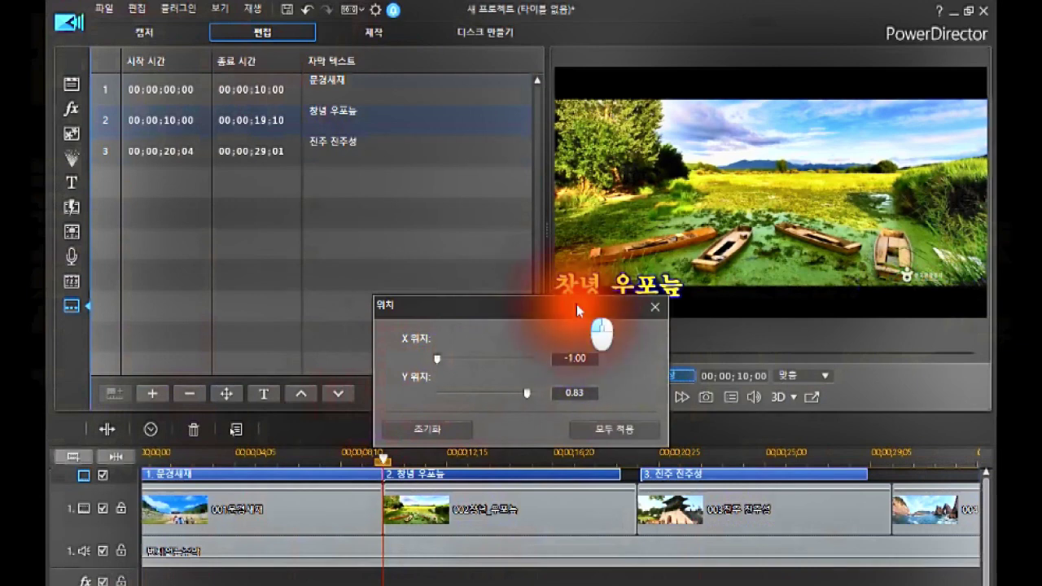
left_click_drag(577, 304, 576, 333)
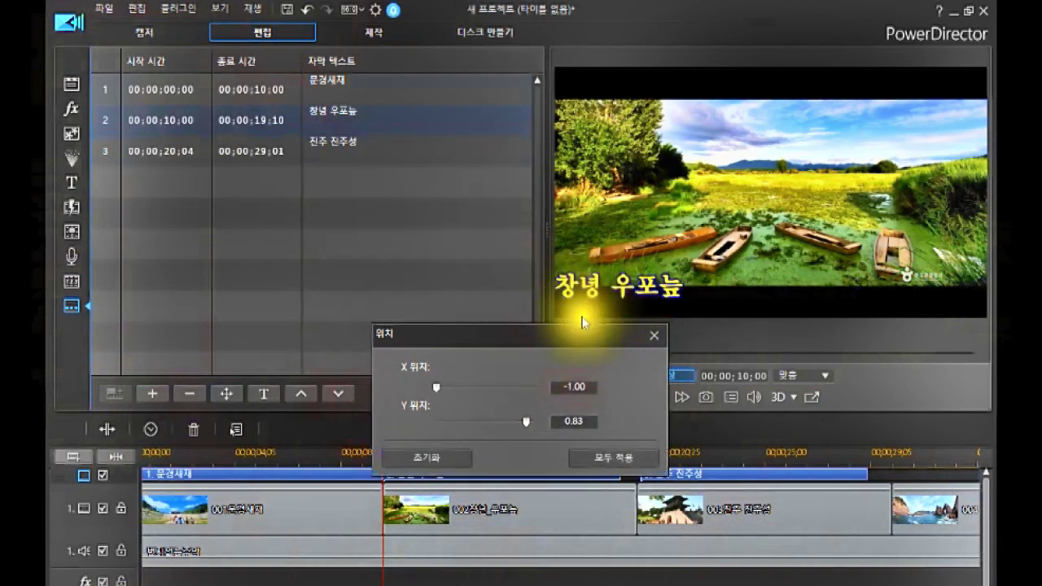
left_click(437, 387)
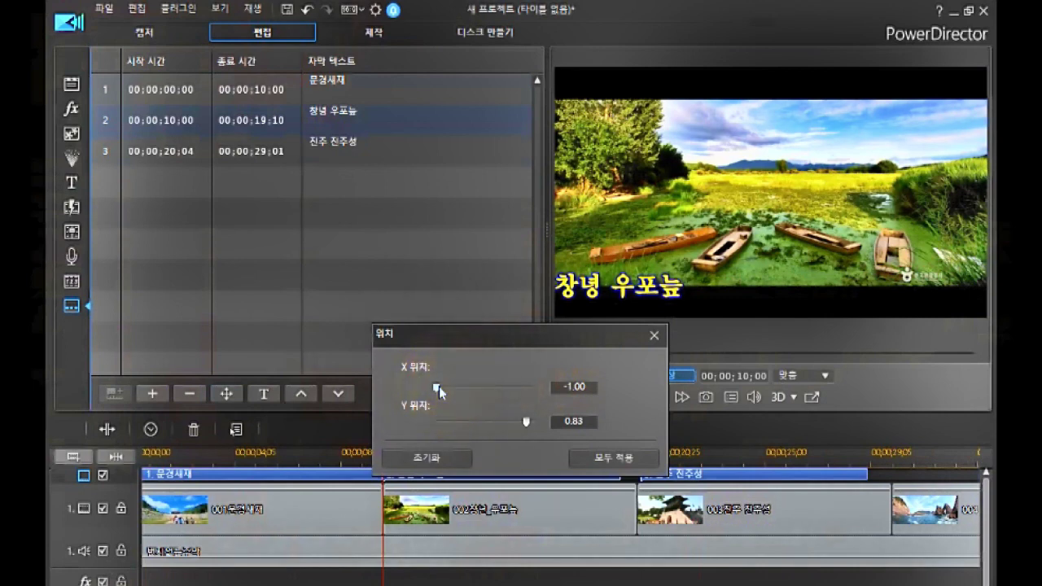
left_click(438, 387)
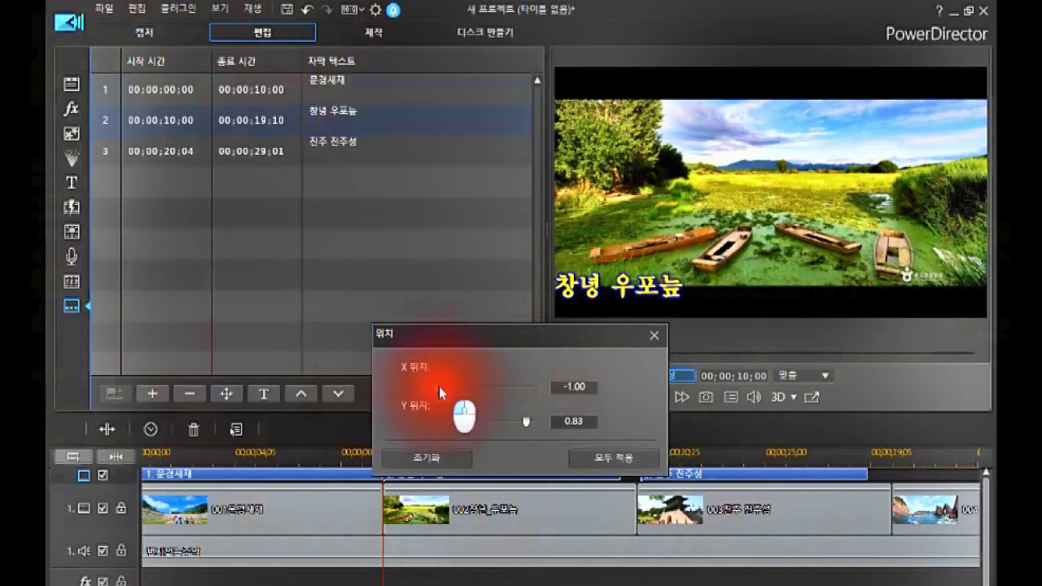
left_click_drag(432, 388, 489, 414)
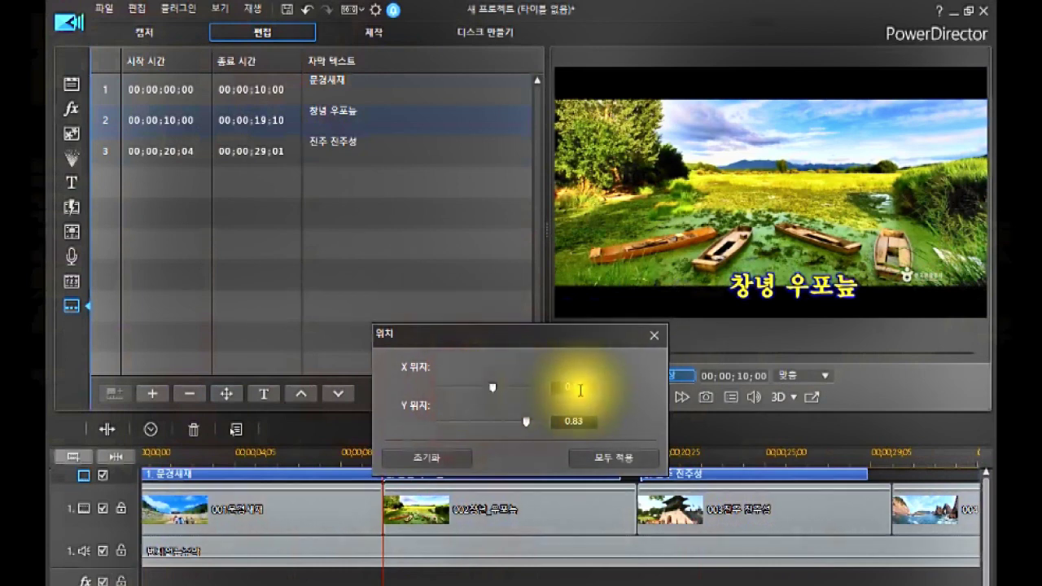
Step: Set the second subtitle's X position to 0
left_click(566, 389)
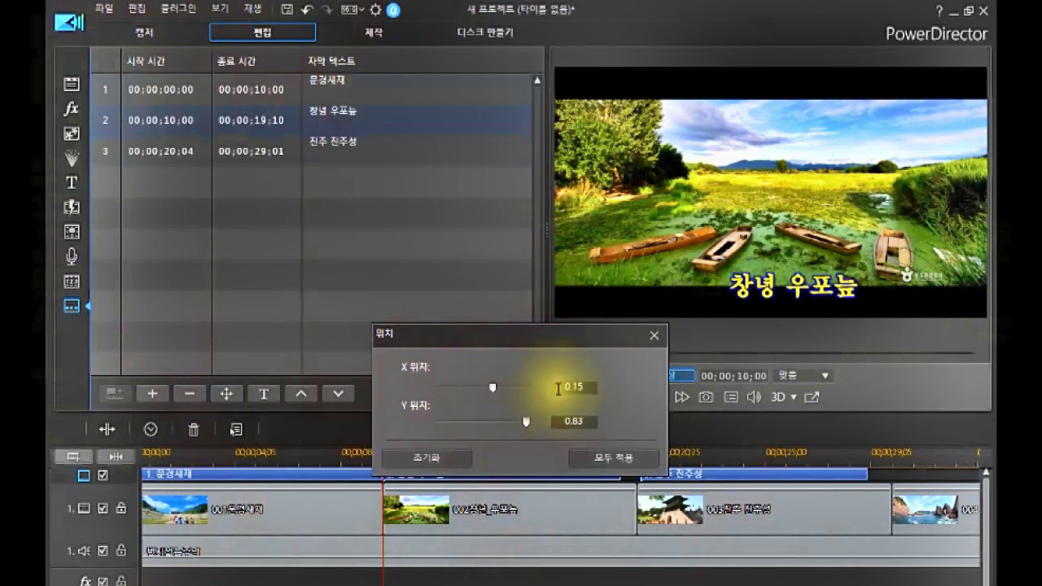
left_click(596, 386)
double_click(595, 386)
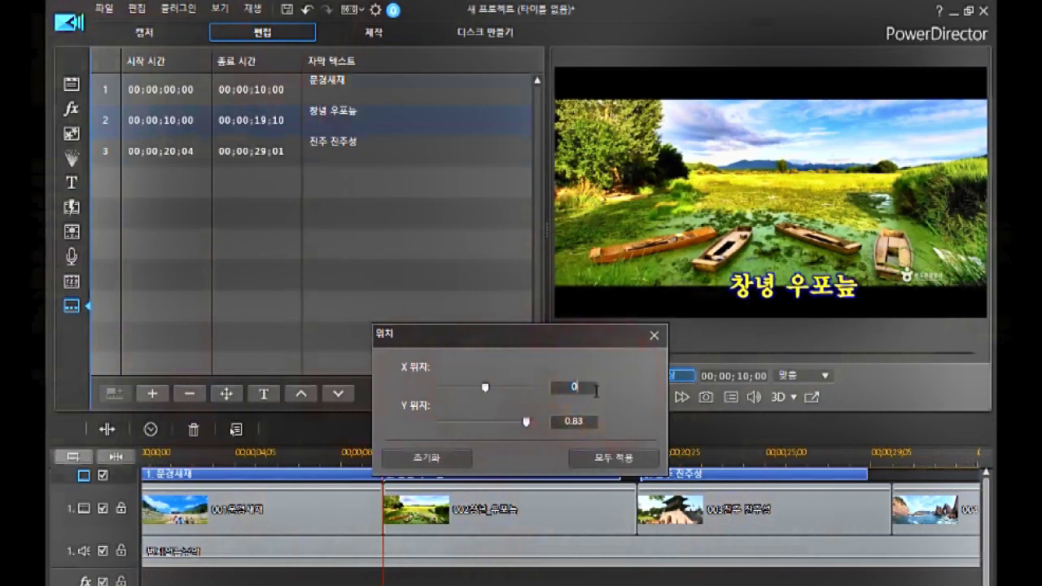
key("Return")
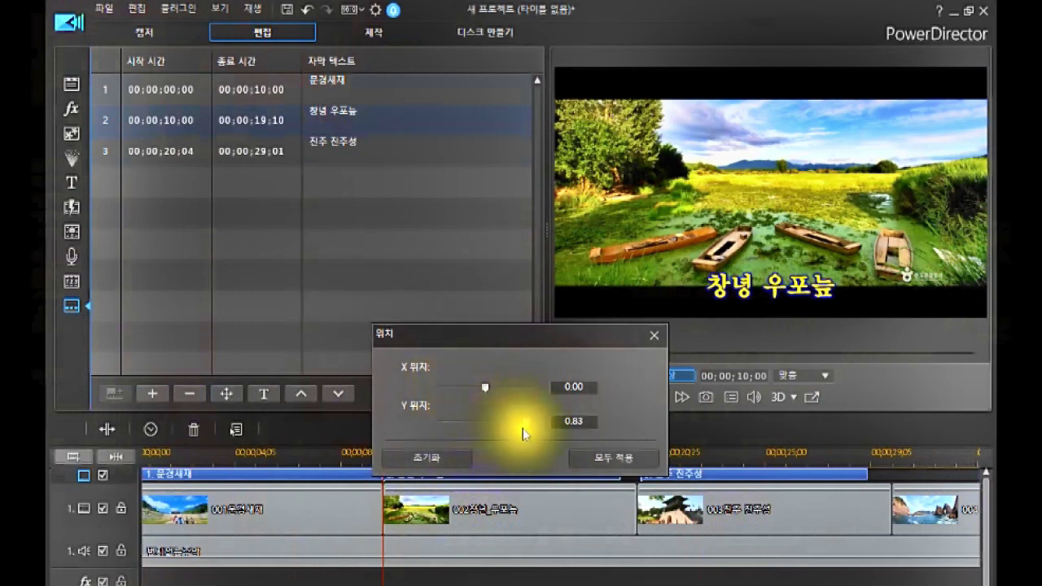
Step: Try Y positions of -1.00 and -0.18 for the second subtitle
left_click_drag(527, 427, 420, 423)
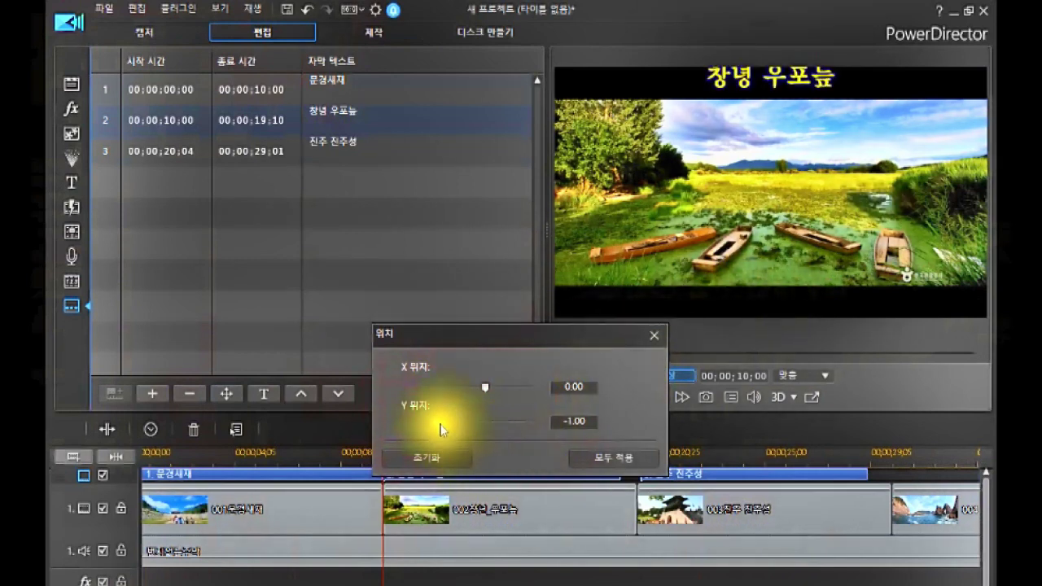
left_click(439, 429)
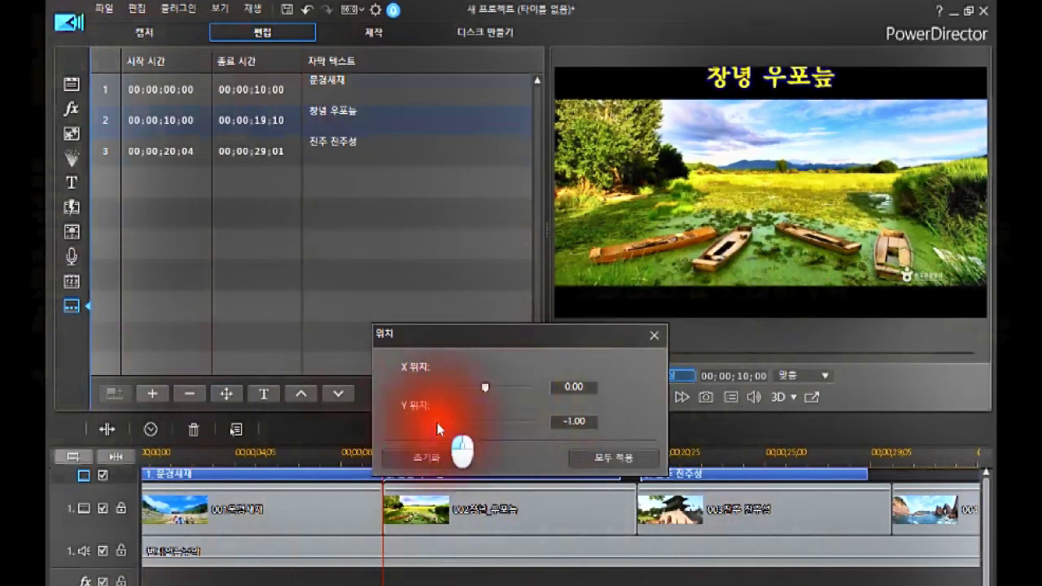
left_click_drag(482, 417, 477, 420)
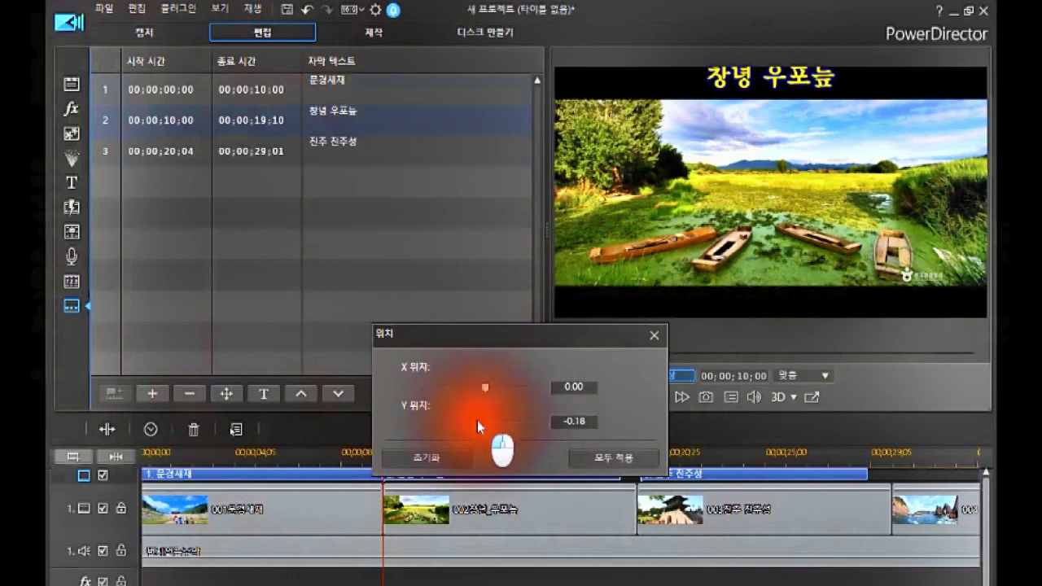
Step: Set the second subtitle's Y position to 0
left_click(566, 416)
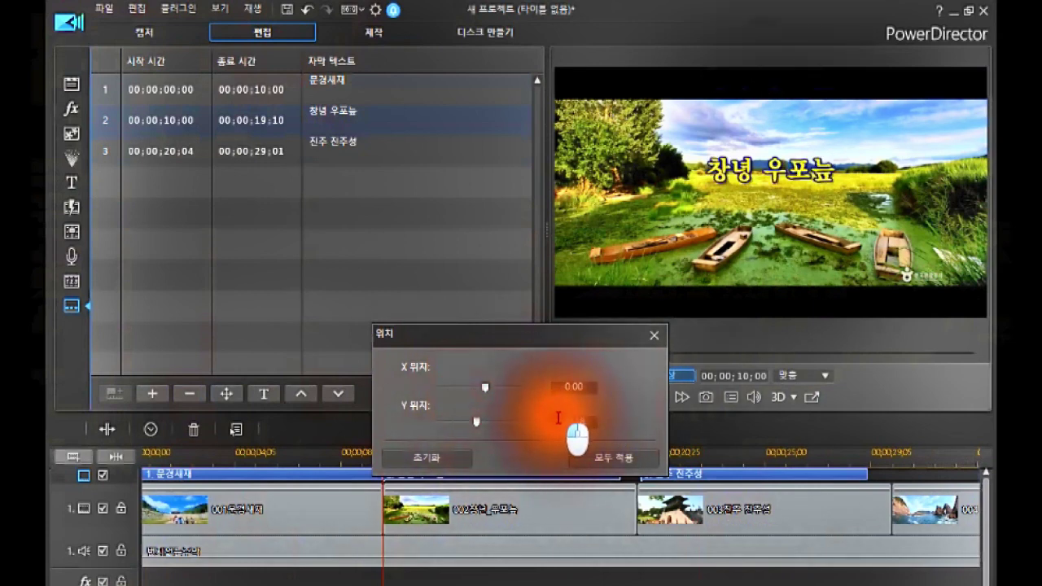
left_click_drag(556, 424, 602, 431)
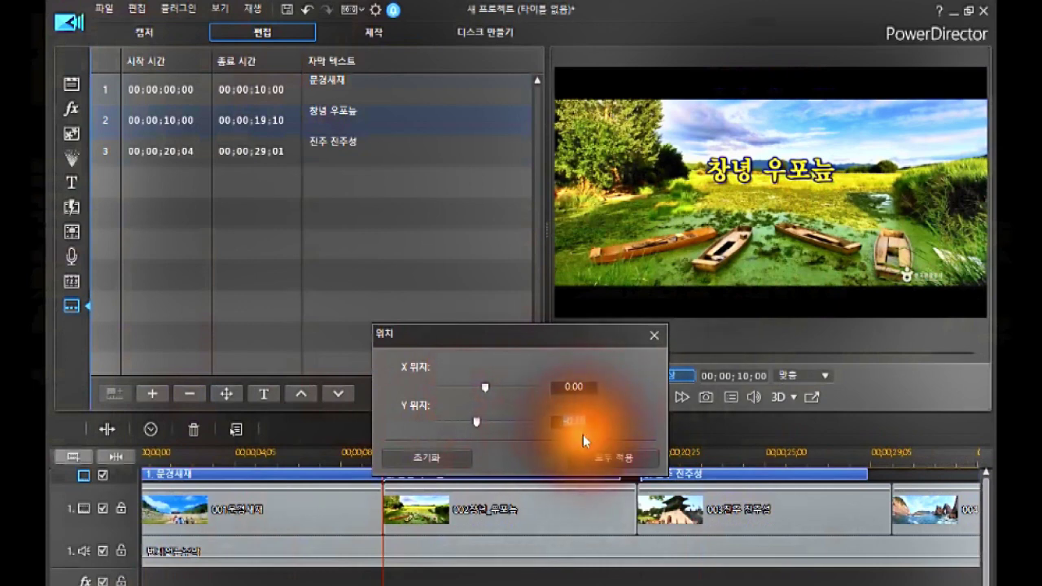
type("0")
key("Return")
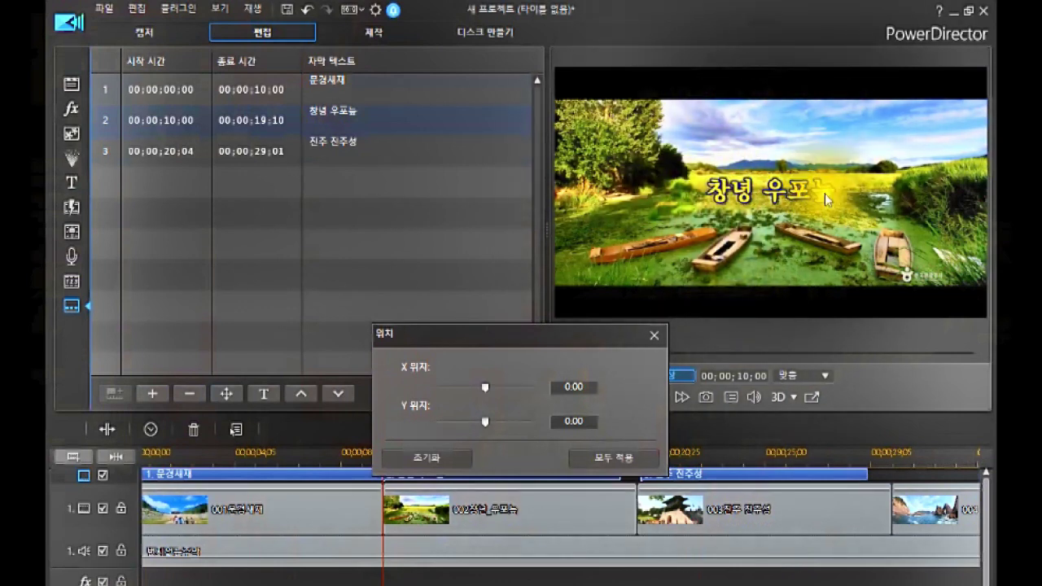
Step: Apply the second subtitle's centred position to all subtitles and close the position settings
left_click(711, 355)
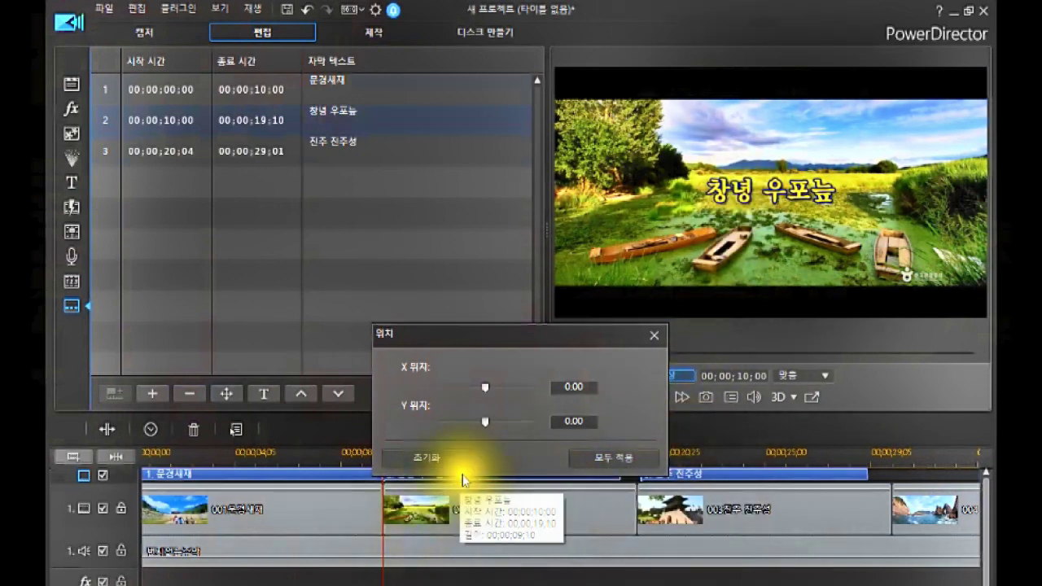
left_click(607, 458)
left_click(606, 460)
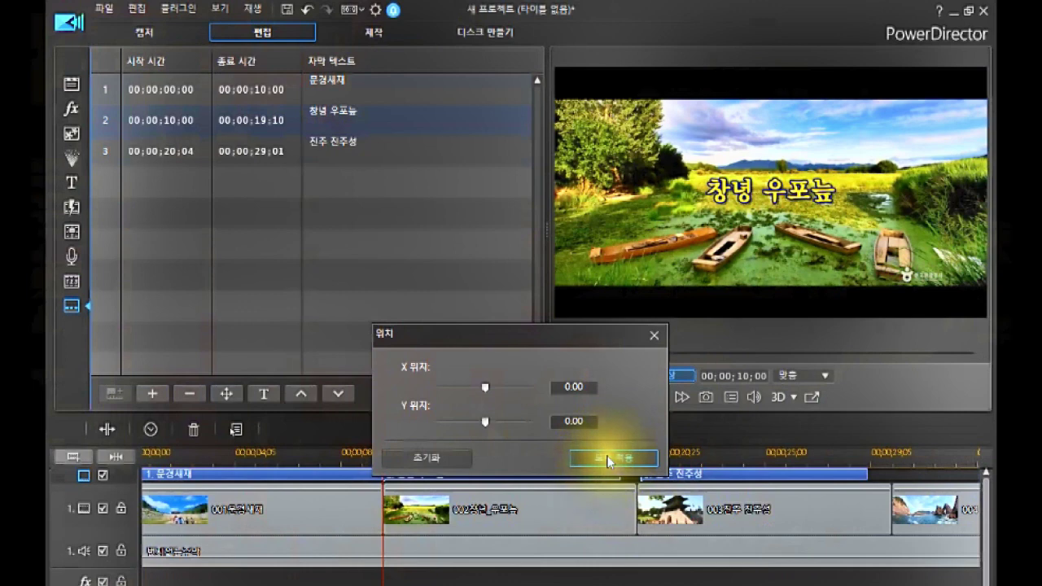
left_click(464, 460)
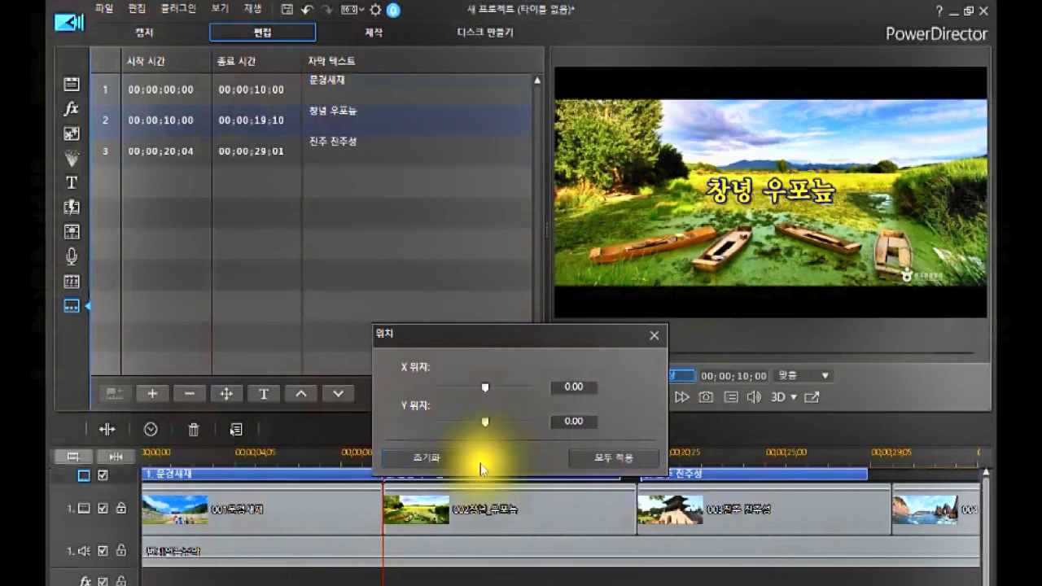
left_click(596, 461)
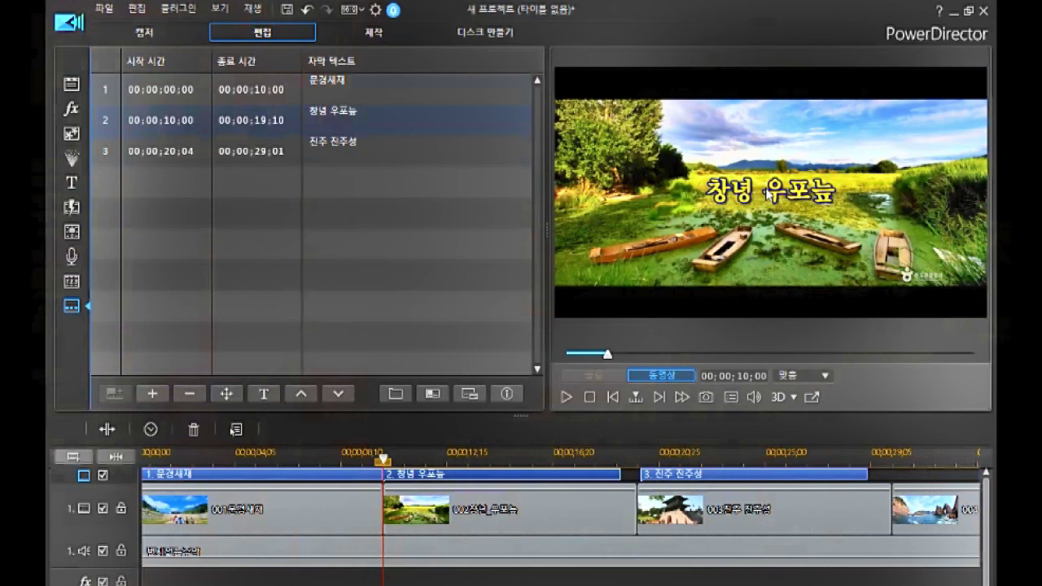
Step: Check the subtitle position on the first and third images in the preview
left_click(477, 500)
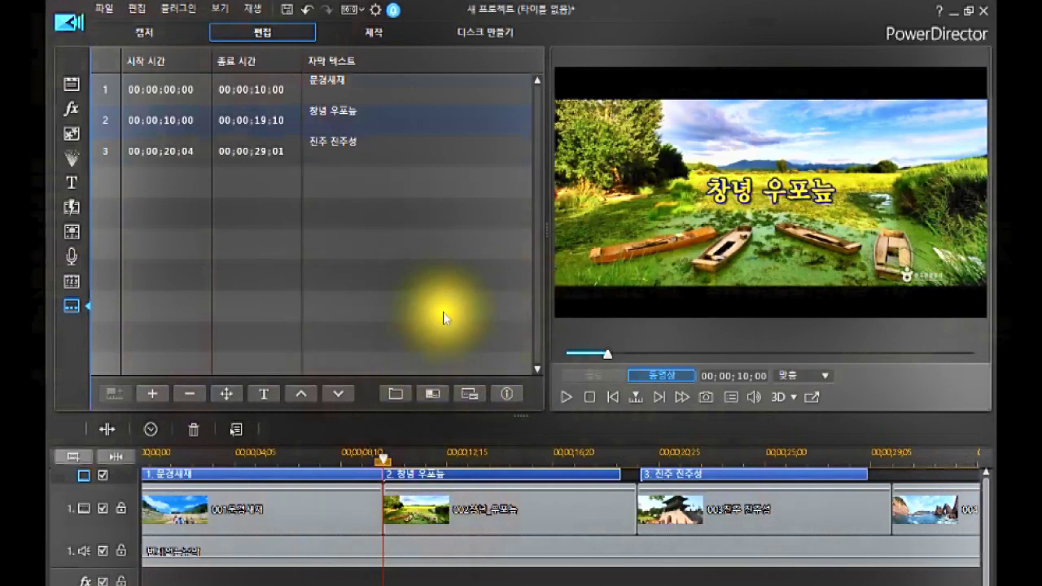
left_click(256, 453)
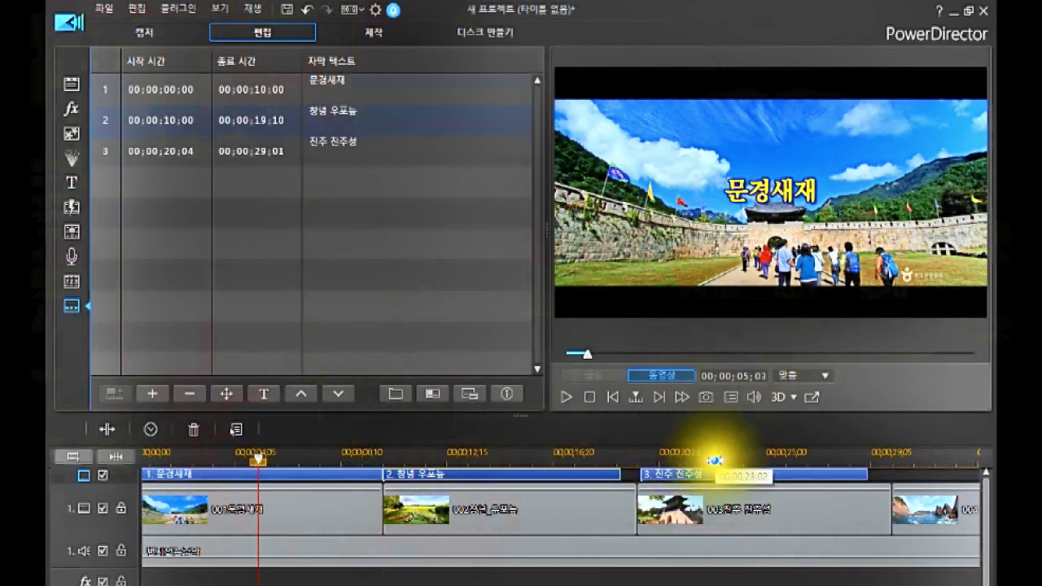
left_click(722, 455)
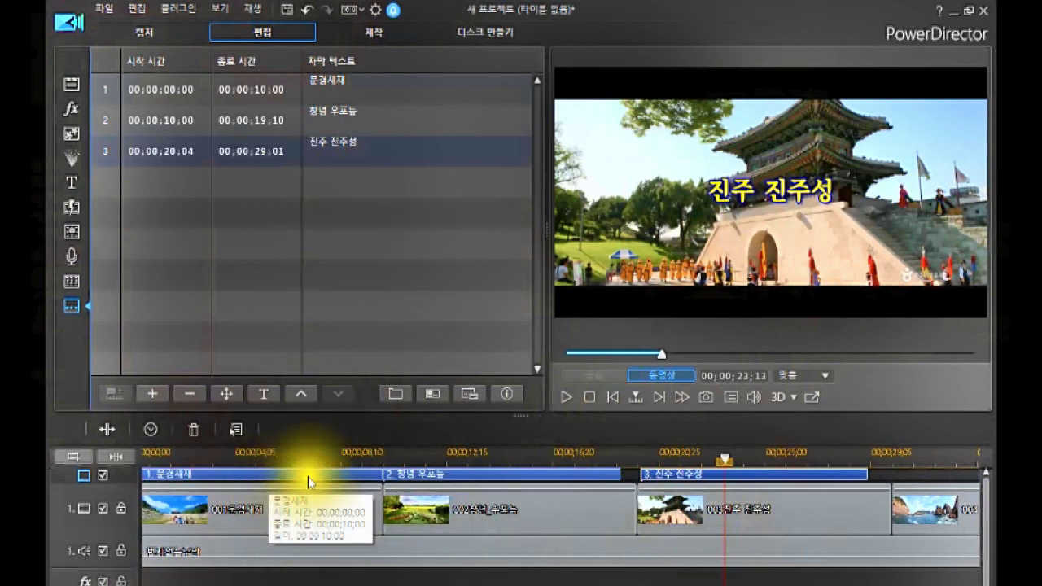
Step: Reposition only the second subtitle, 창녕 우포늪, to X 0.73 and Y 0.62, and close the position settings
left_click(383, 456)
left_click(459, 475)
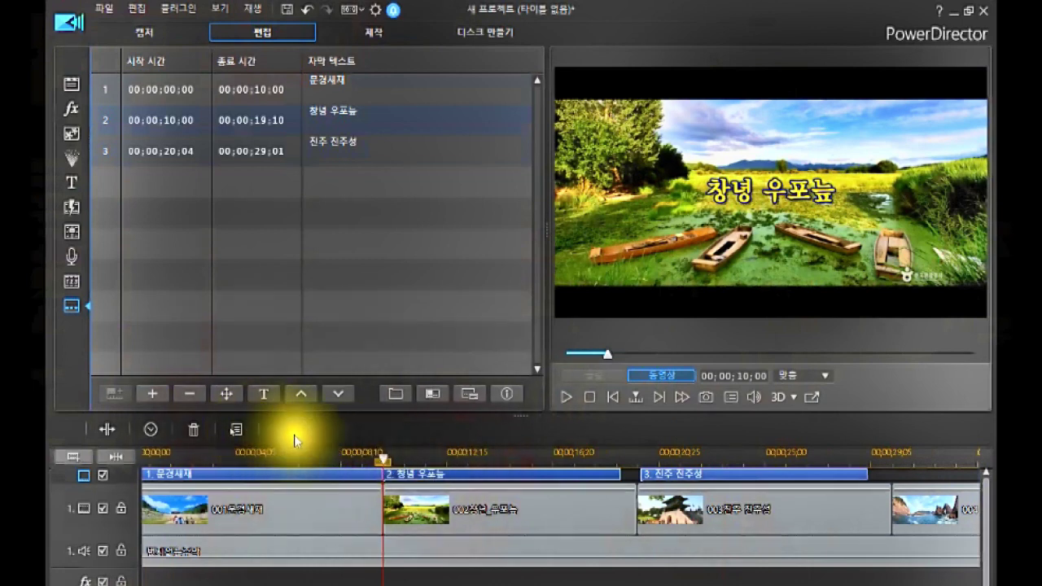
left_click(448, 477)
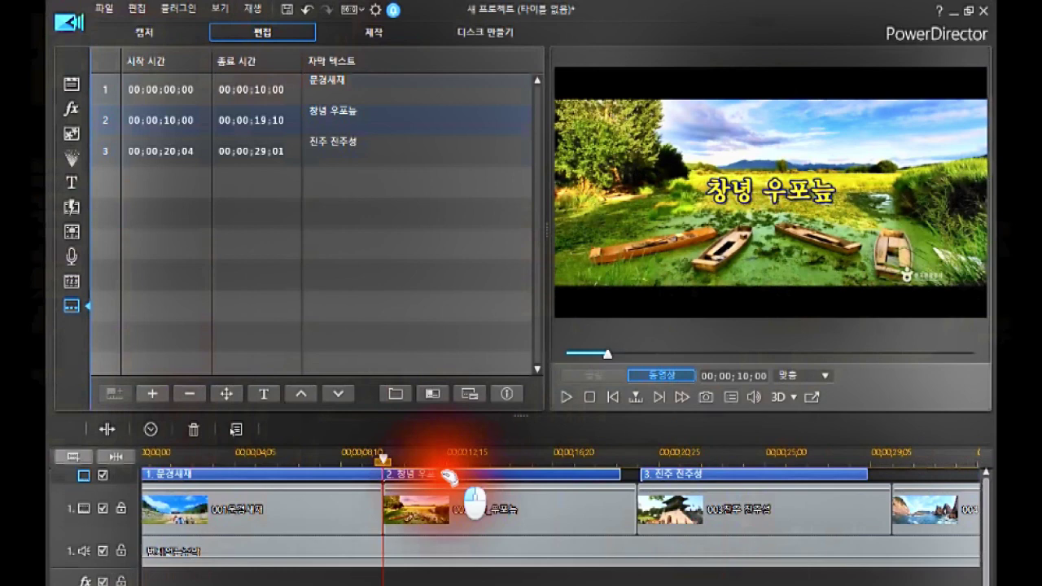
left_click(222, 390)
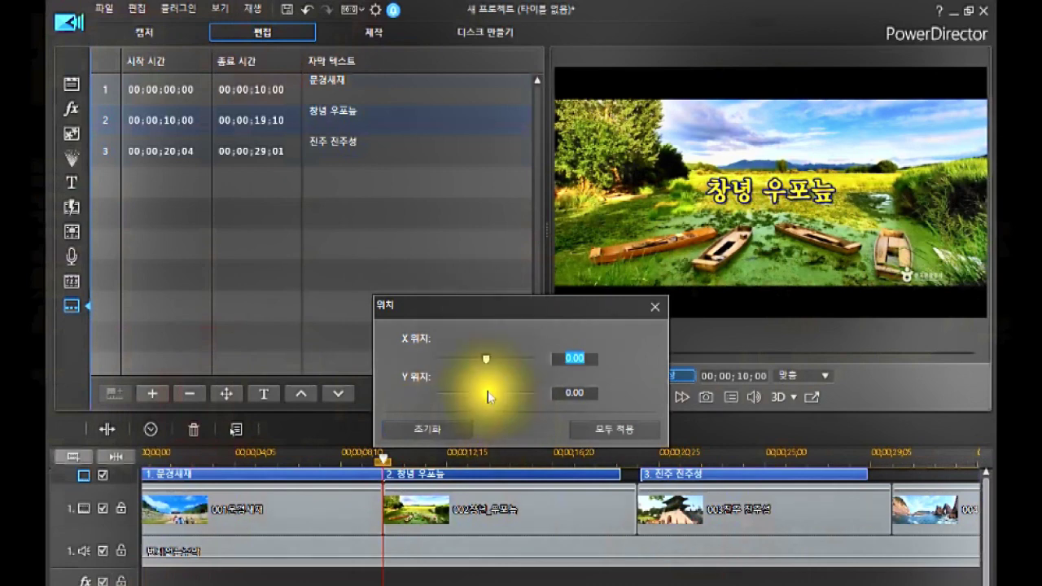
left_click_drag(487, 397, 519, 402)
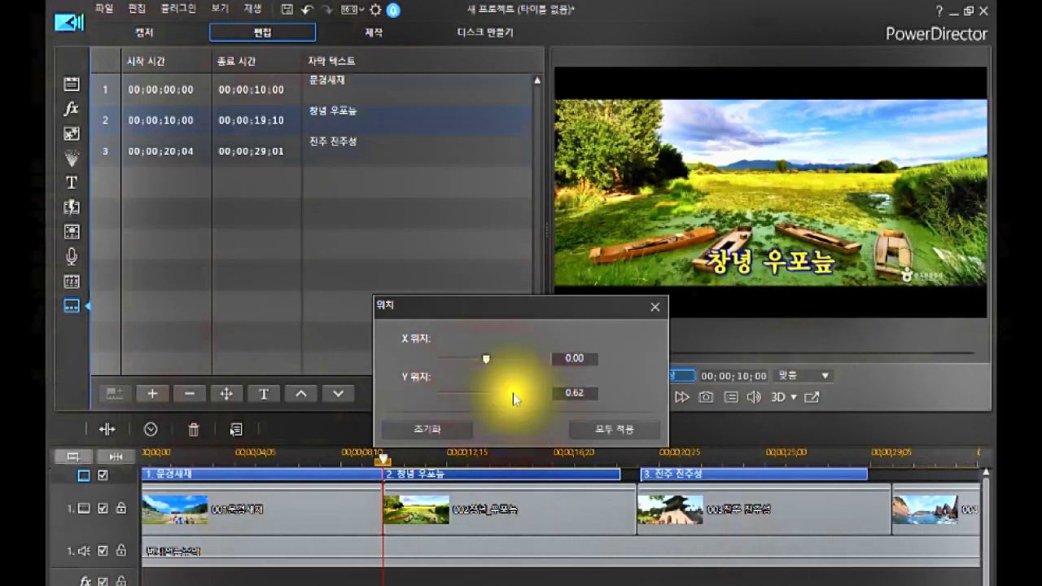
left_click_drag(489, 359, 523, 385)
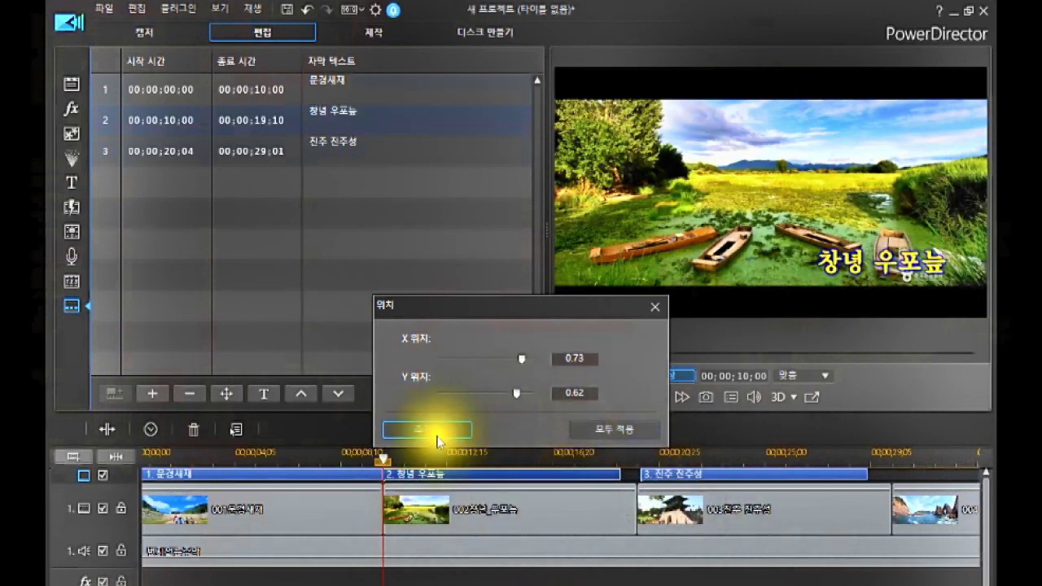
left_click(629, 414)
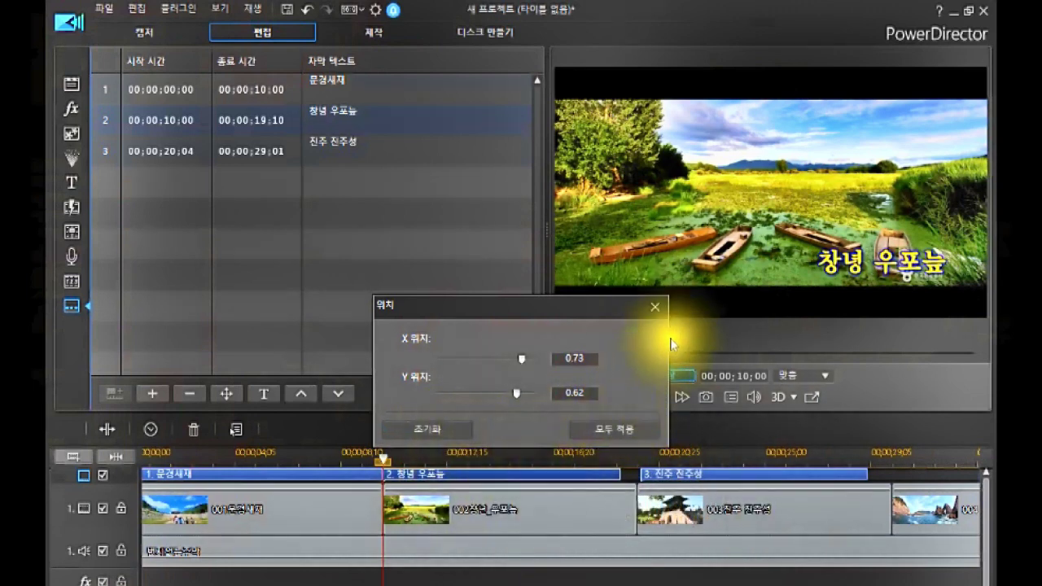
left_click(656, 307)
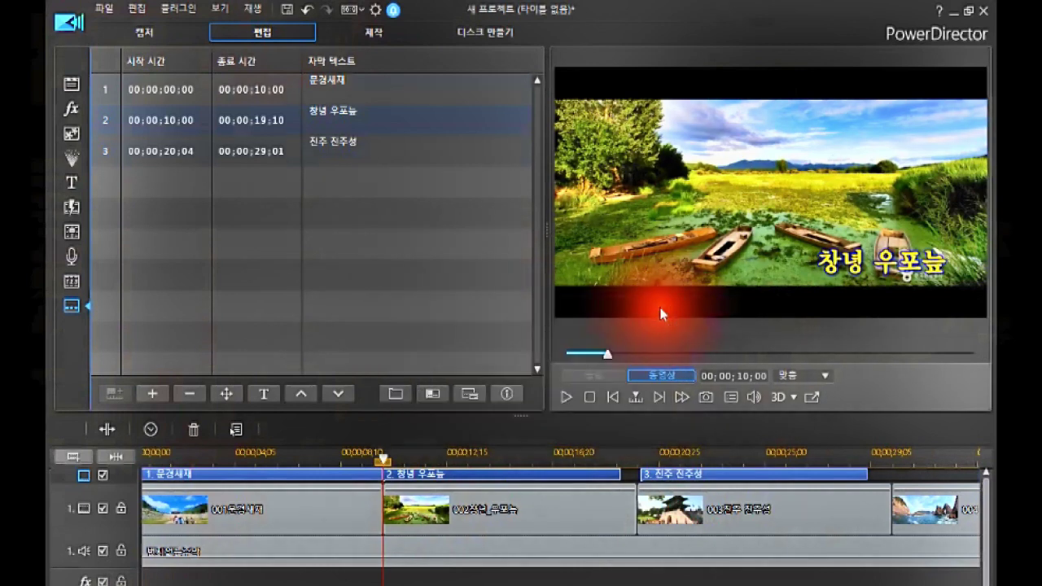
Step: Compare the positions of all three subtitles in the preview by moving the playhead across the first three images
left_click(245, 458)
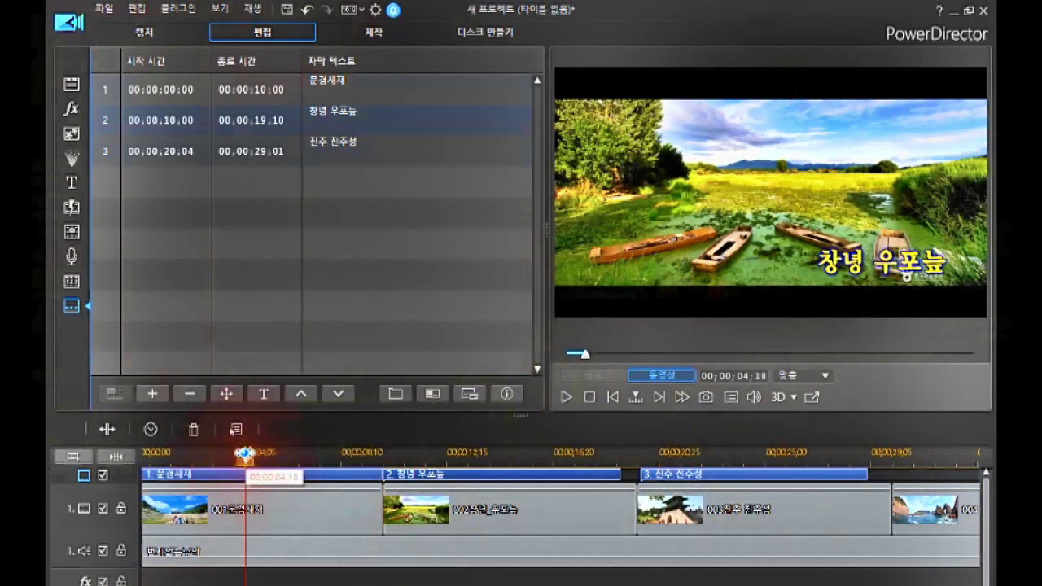
left_click(449, 454)
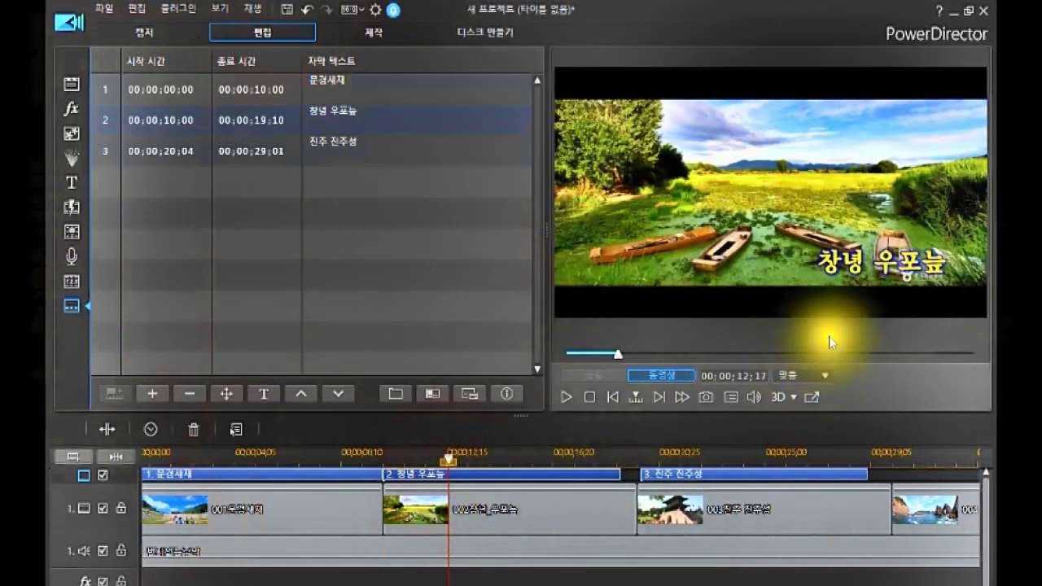
left_click(739, 454)
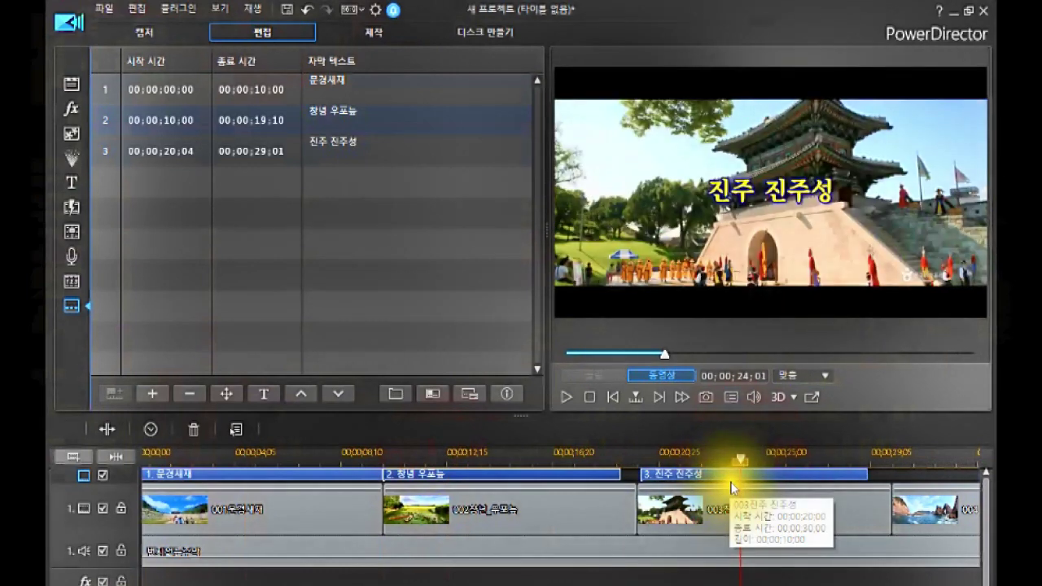
left_click(477, 498)
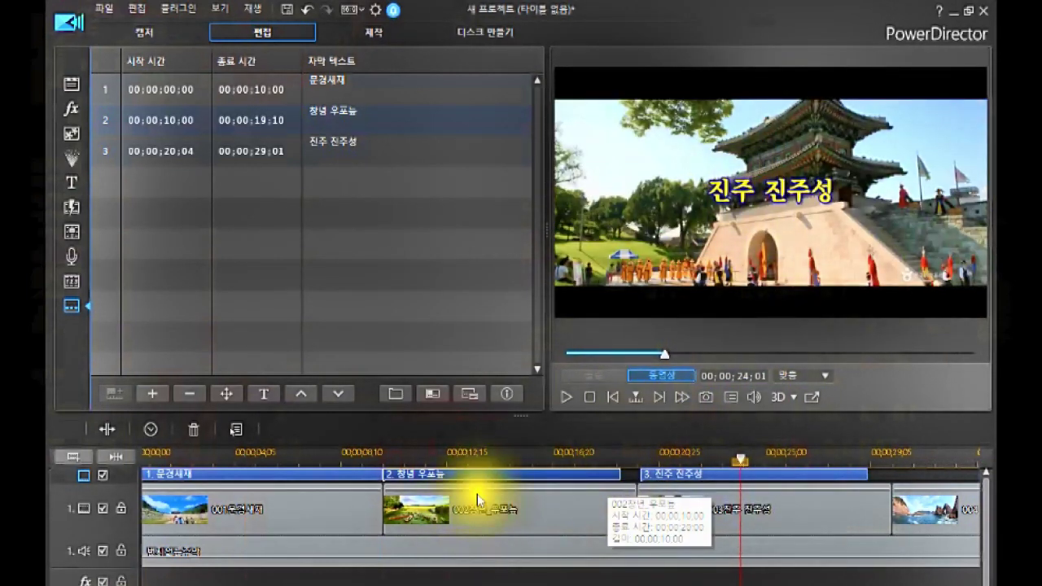
mouse_move(503, 474)
left_mouse_down()
mouse_move(533, 489)
mouse_move(502, 463)
left_mouse_up()
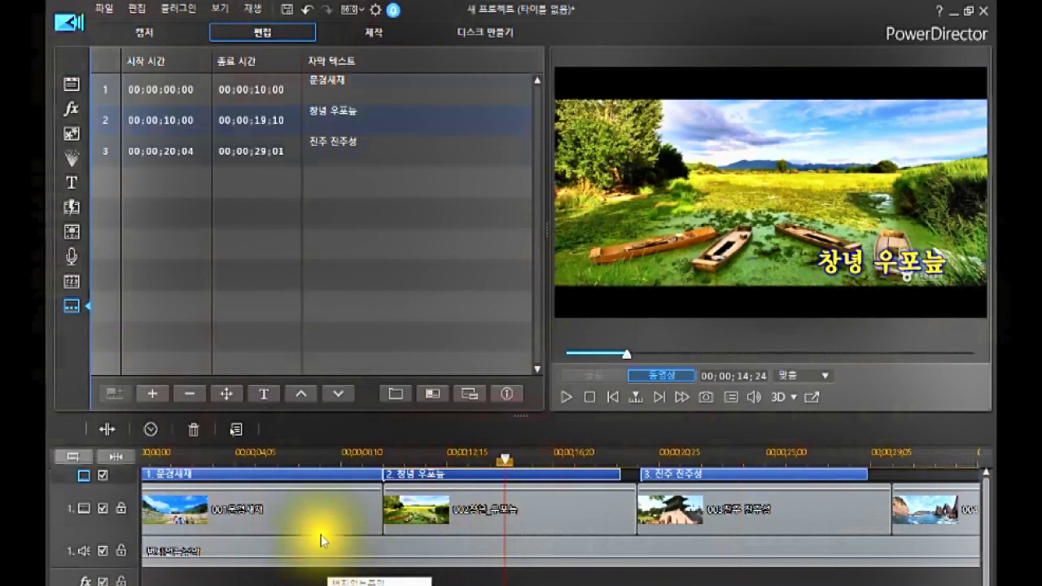
Step: Open the text formatting of the first subtitle, 문경새재, and change its font to a파도소리
left_click(311, 479)
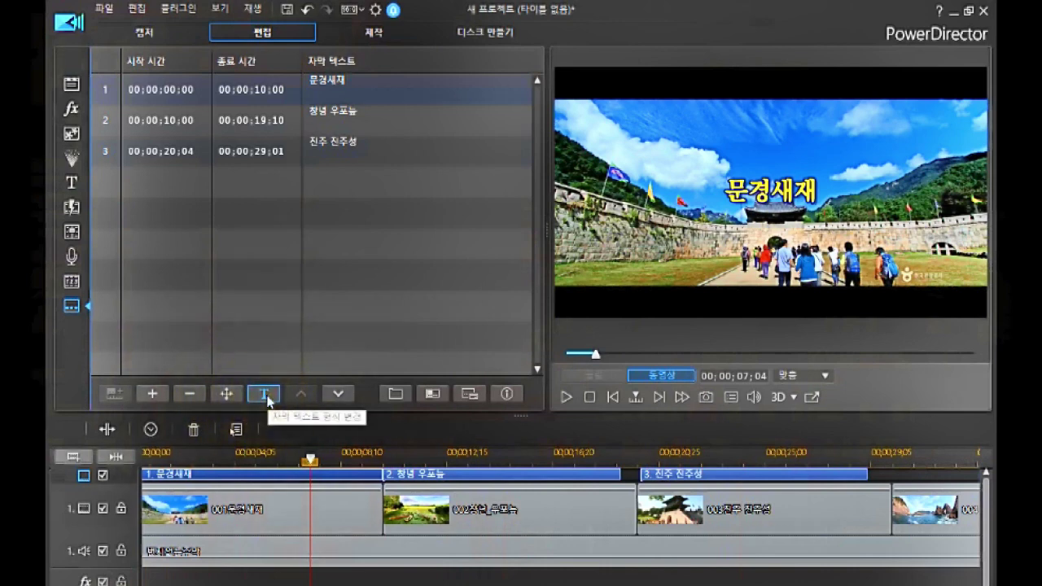
left_click(273, 480)
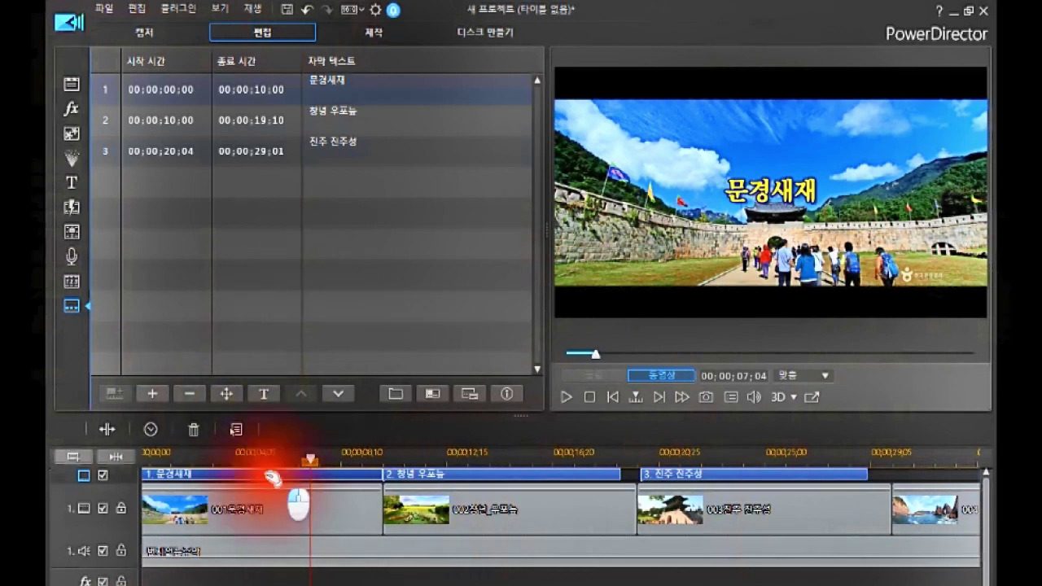
left_click(272, 478)
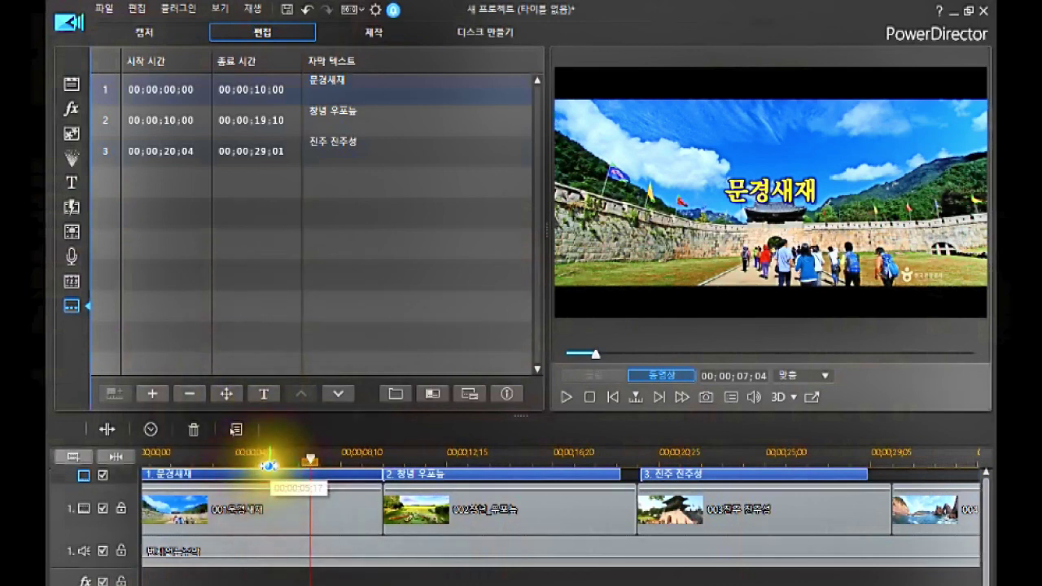
left_click(275, 478)
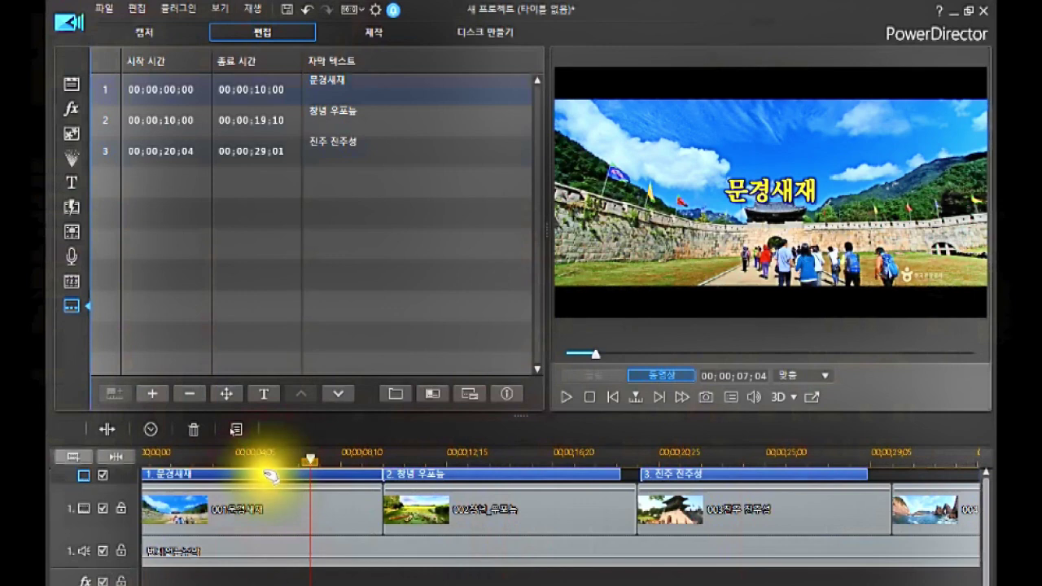
left_click(265, 397)
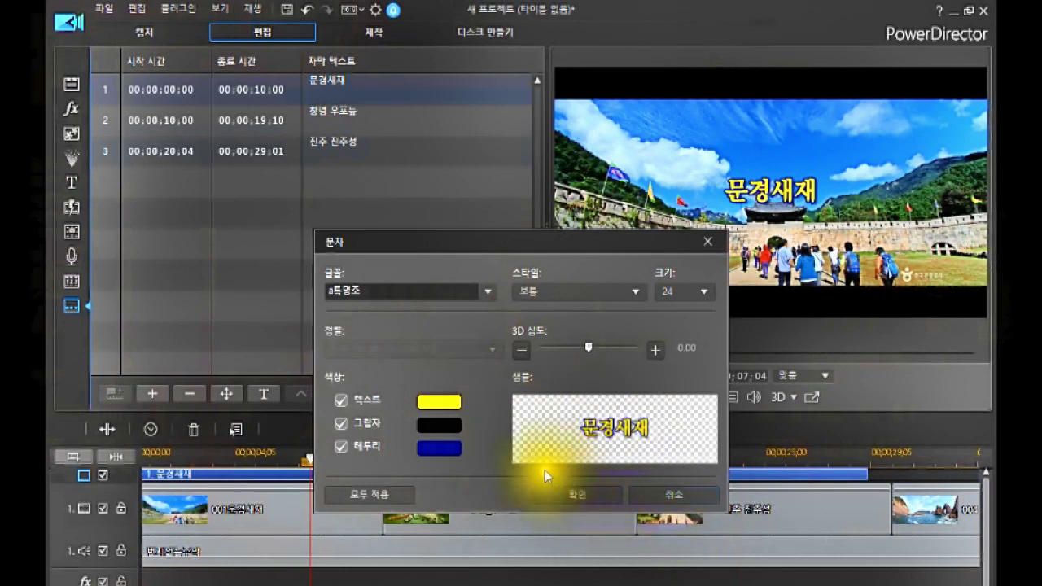
left_click(488, 293)
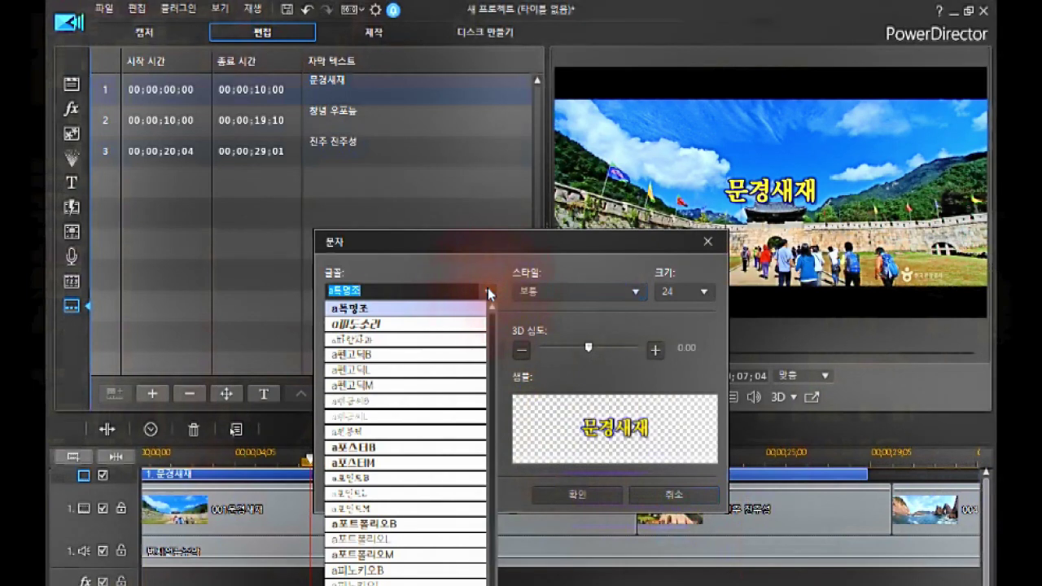
left_click(395, 325)
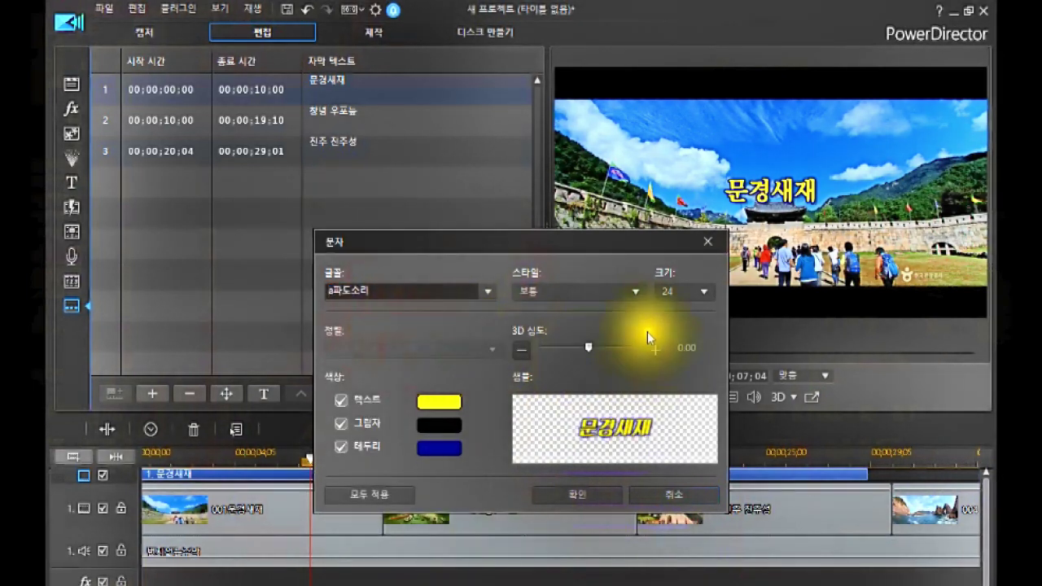
Step: Set the first subtitle's style to italic (기울임꼴) and its size to 36, and confirm the formatting
left_click(633, 293)
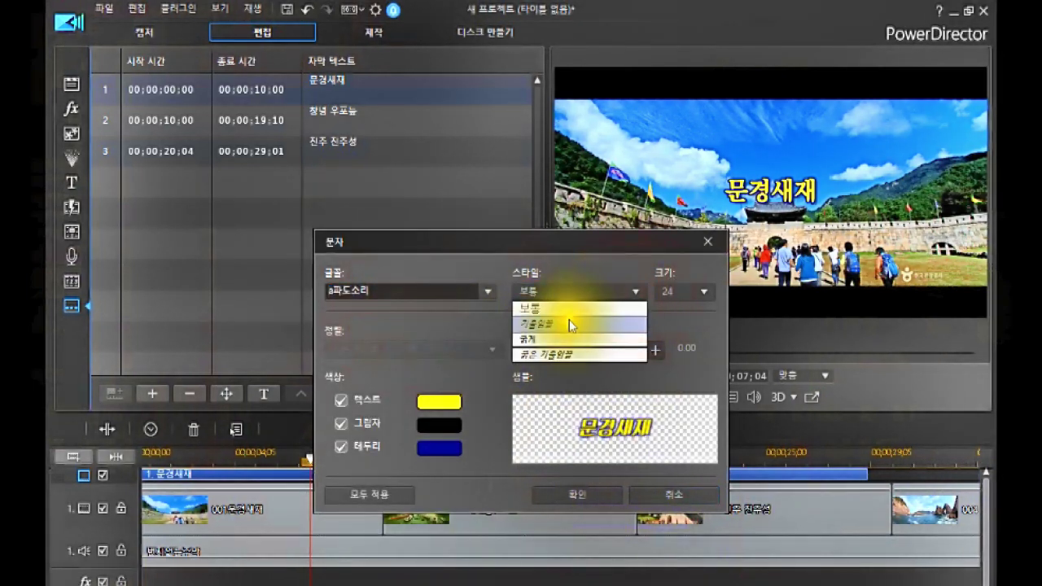
left_click(569, 320)
left_click(705, 292)
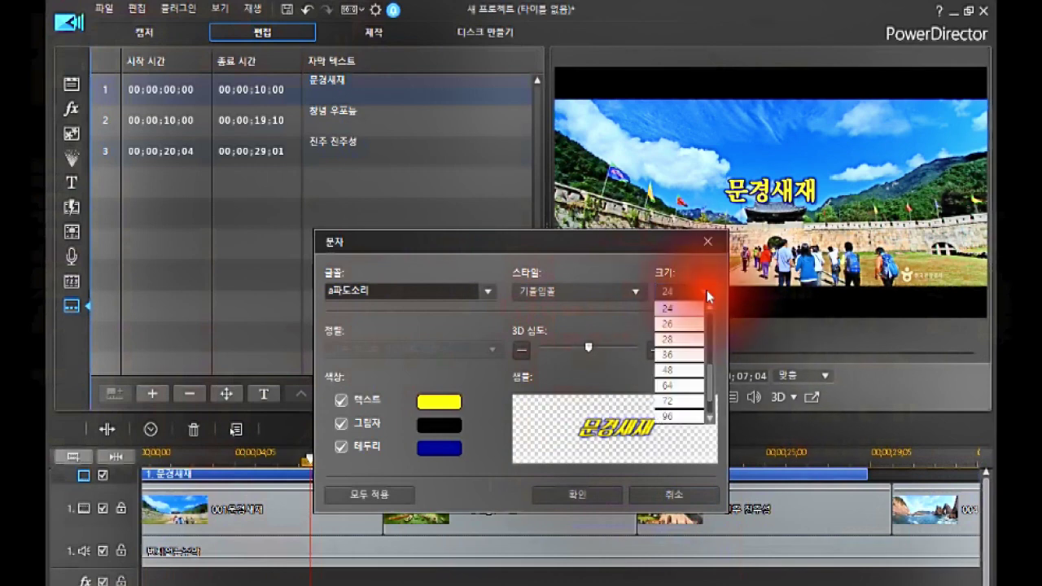
left_click(666, 356)
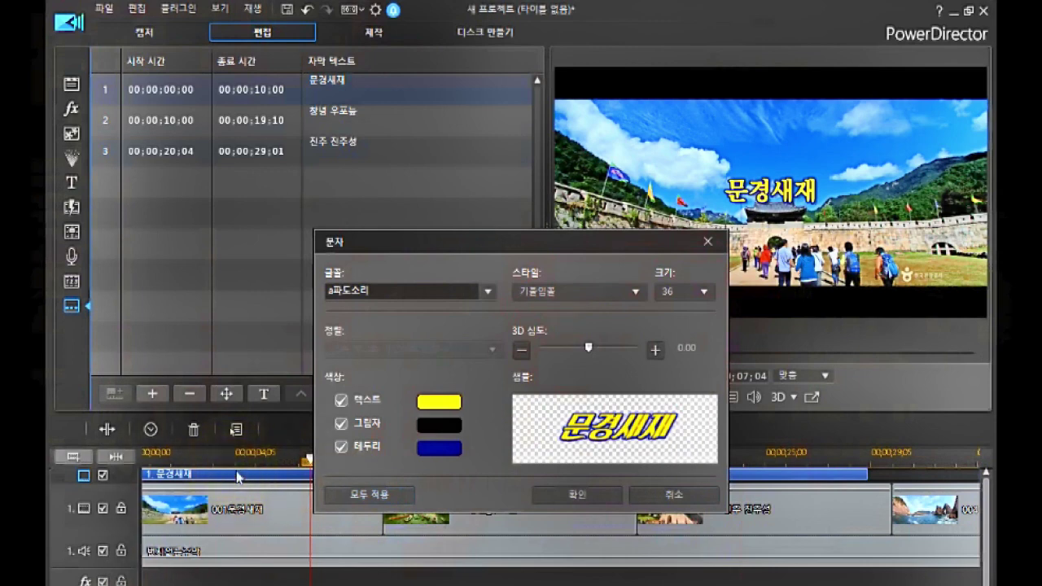
left_click(568, 496)
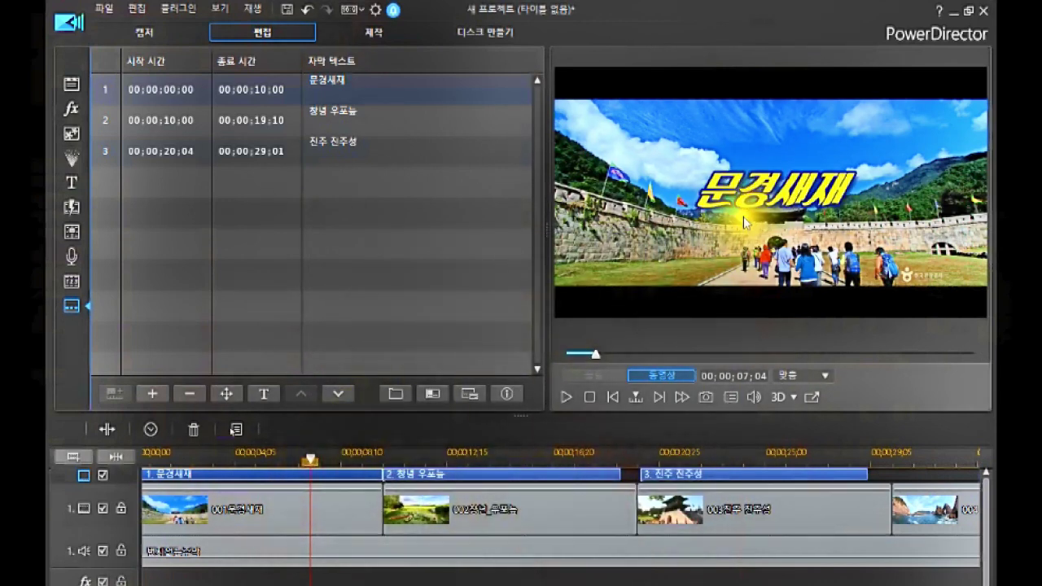
Step: Compare the formatting of all three subtitles in the preview by moving the playhead to each image
left_click(484, 460)
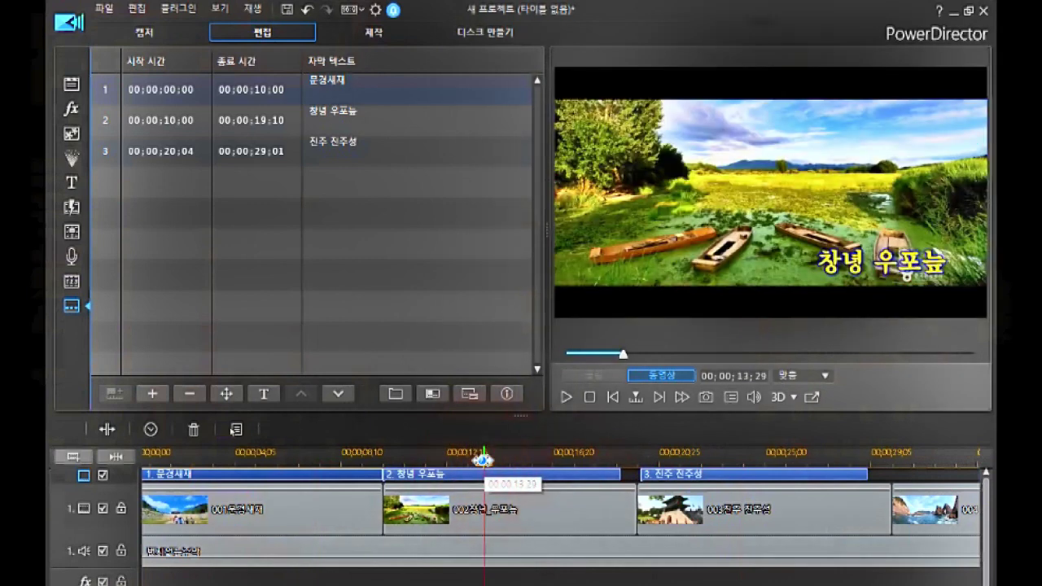
left_click(753, 458)
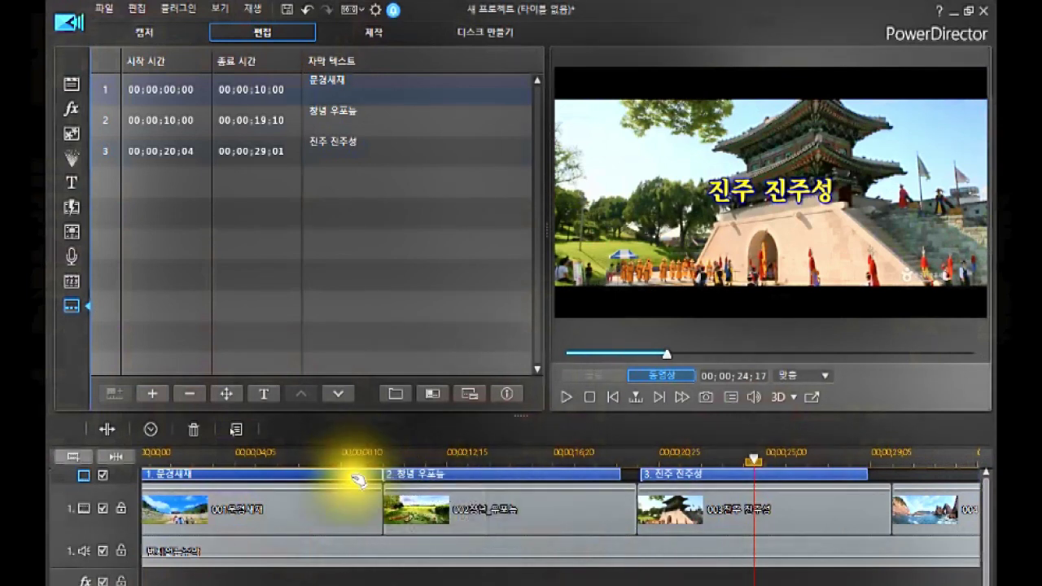
left_click_drag(358, 478, 372, 481)
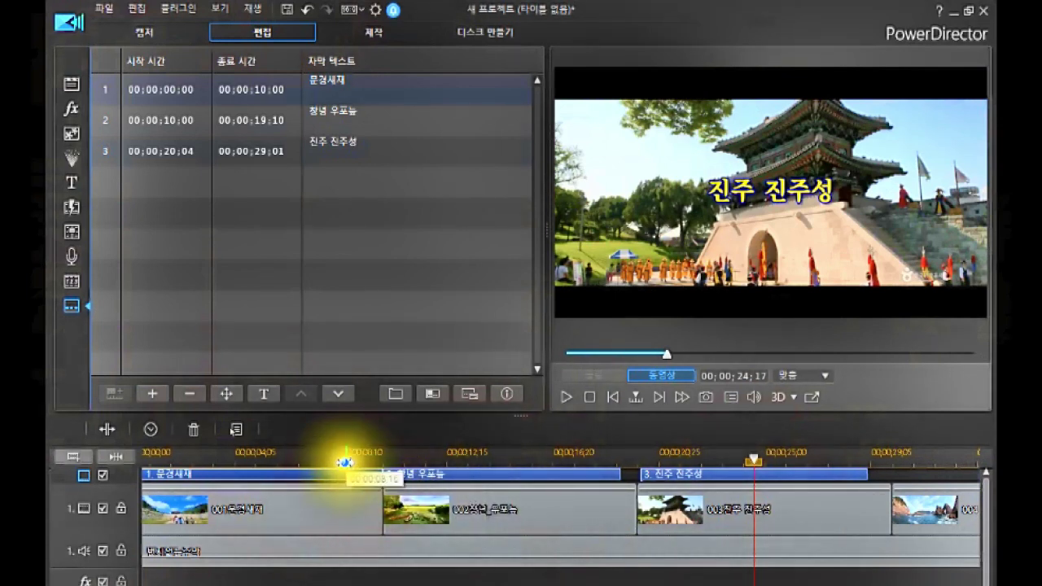
left_click(279, 452)
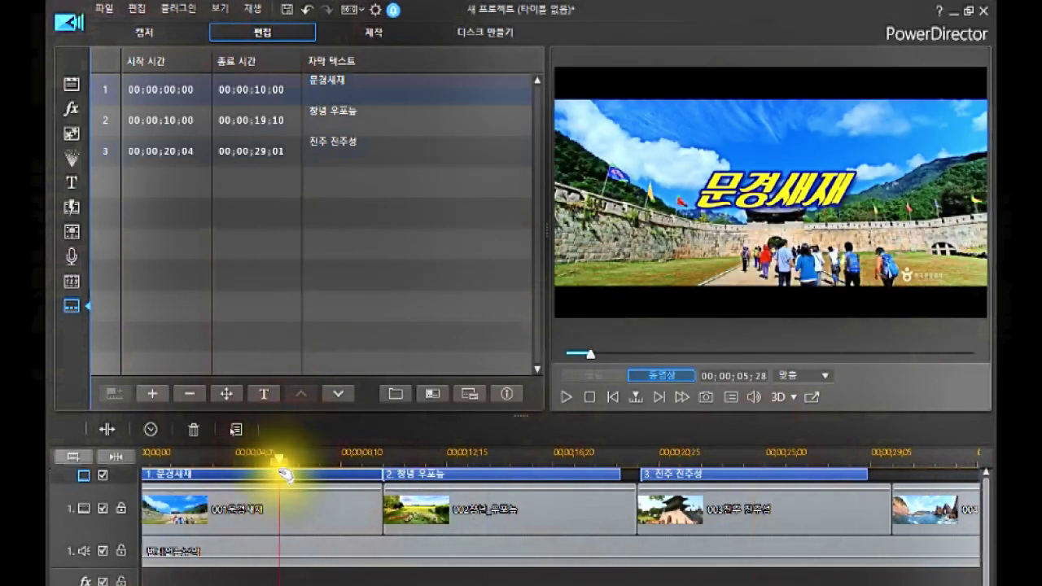
Step: Step forward and backward through the subtitles from the first one, checking each in the preview, and return to the first
left_click(282, 474)
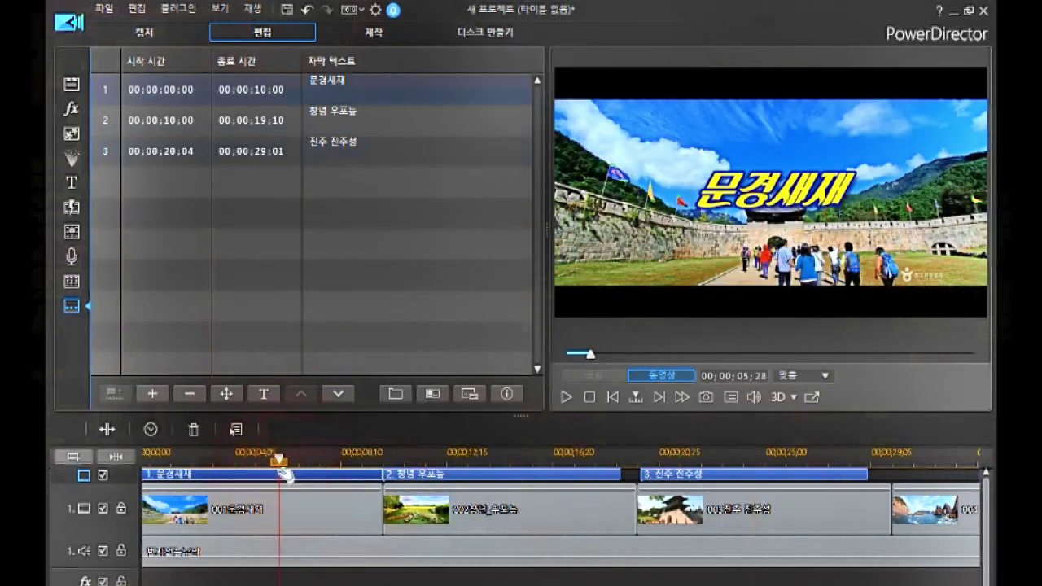
left_click(338, 394)
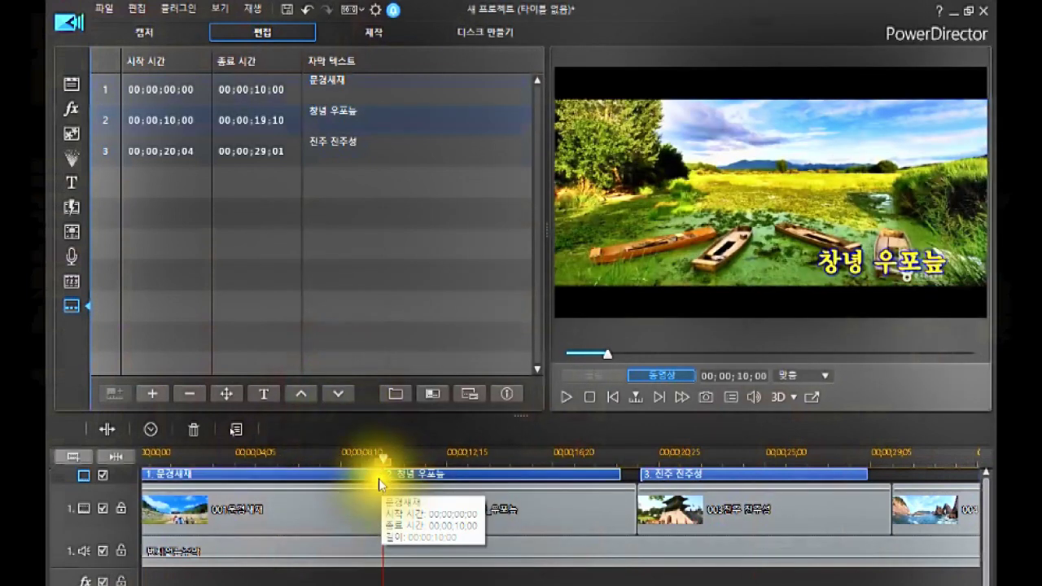
left_click(303, 393)
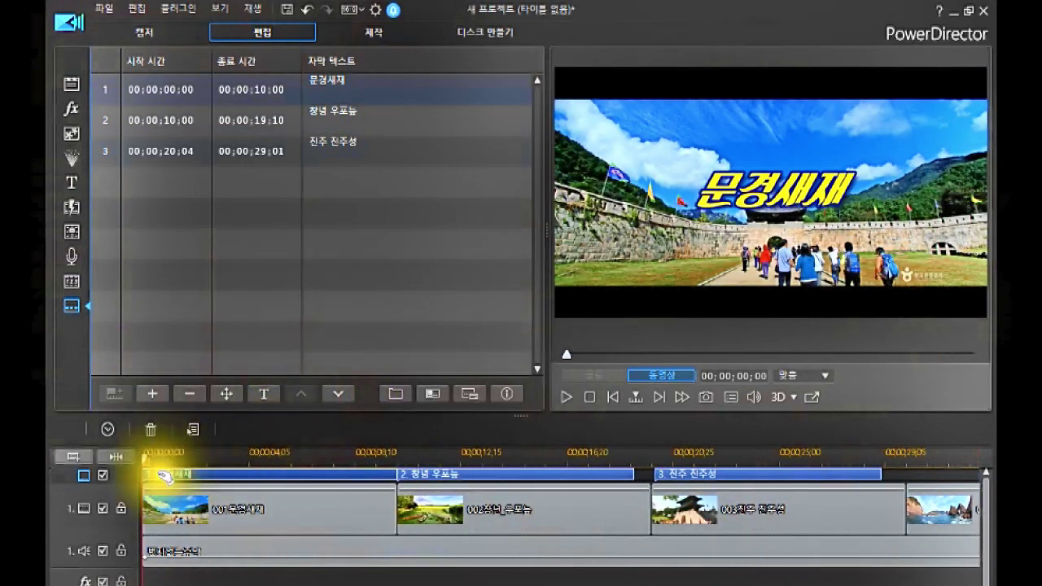
left_click(338, 395)
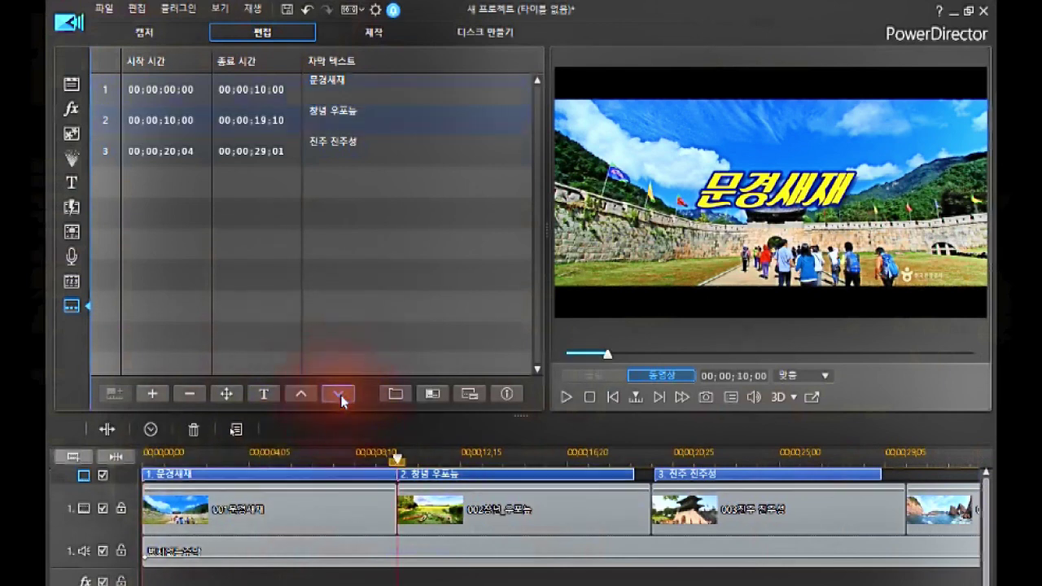
left_click(399, 462)
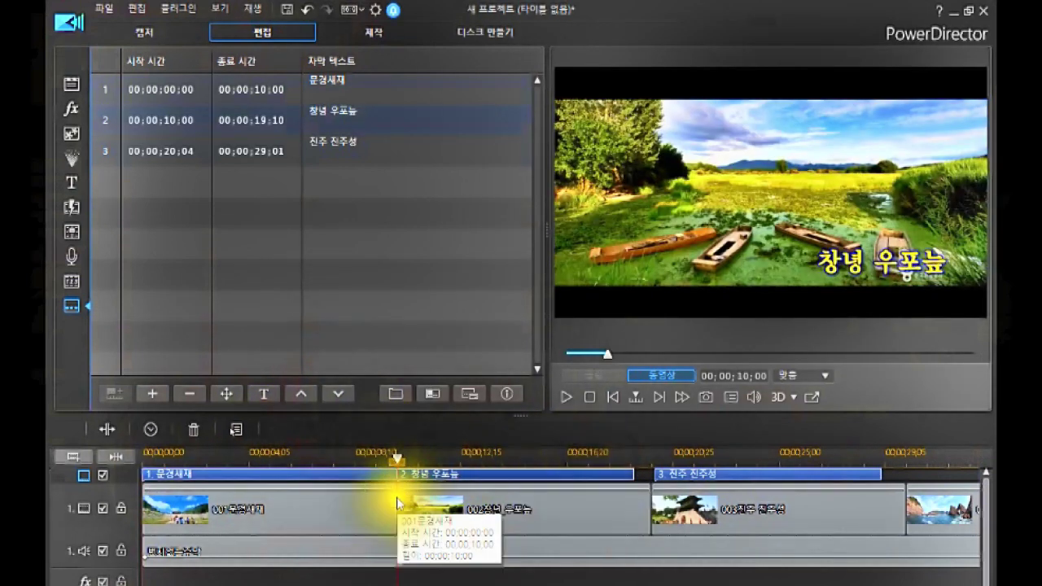
left_click(338, 395)
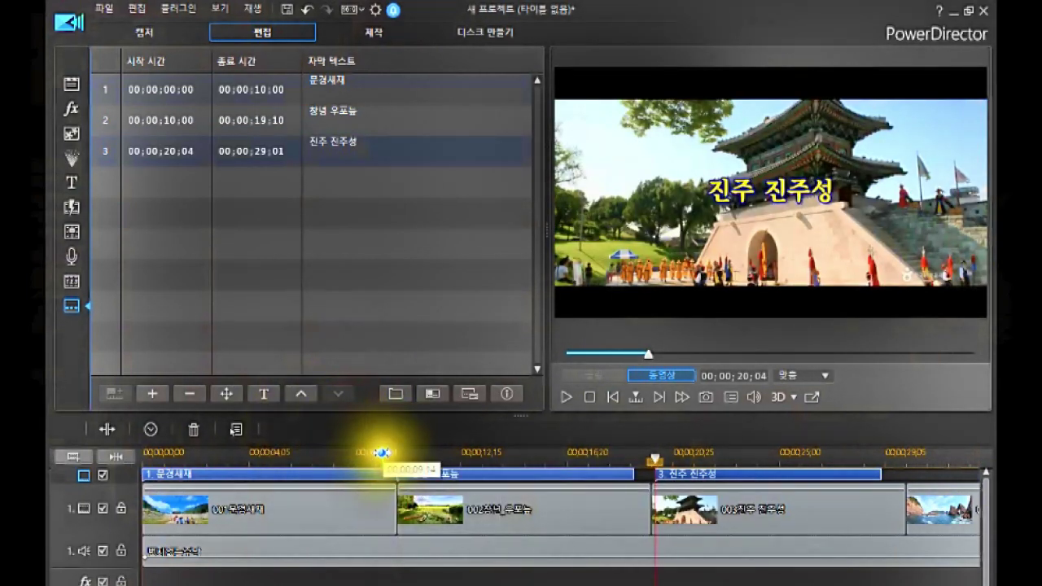
left_click(303, 395)
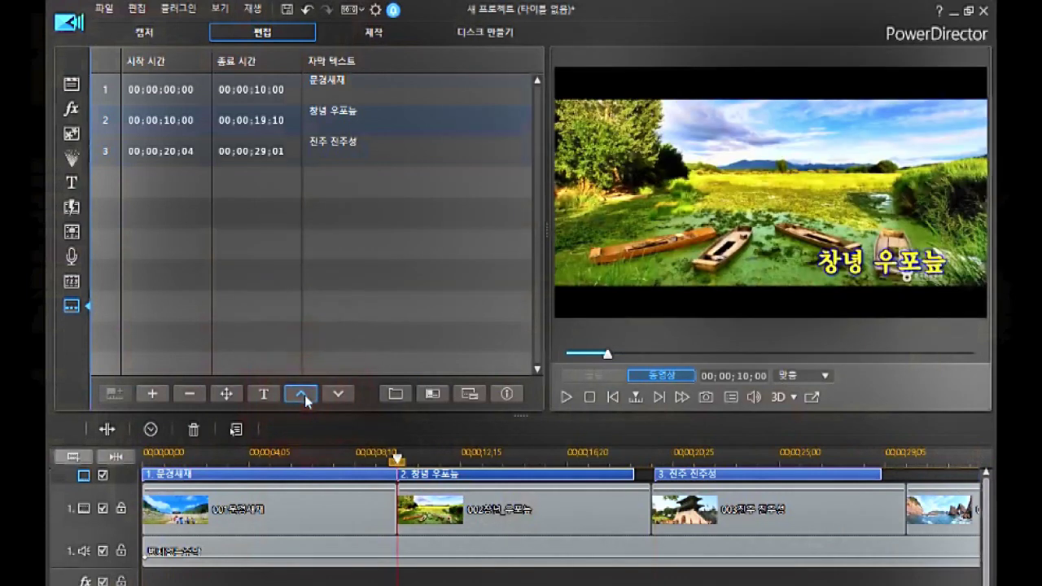
left_click(303, 395)
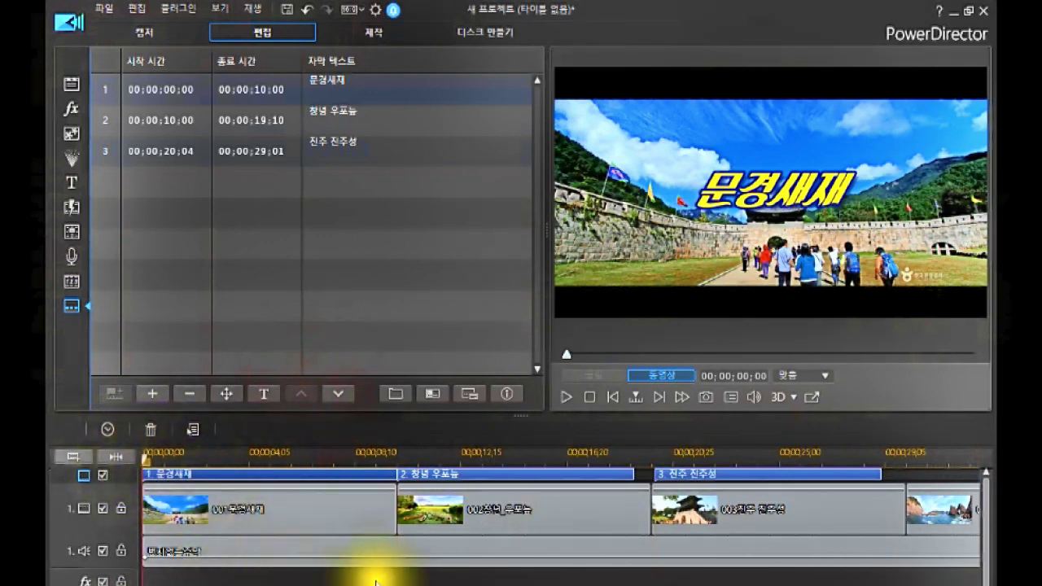
Step: Trim the third subtitle, 진주 진주성, on the timeline to run from 00;00;21;02 to 00;00;27;04, and select its list entry
left_click(710, 479)
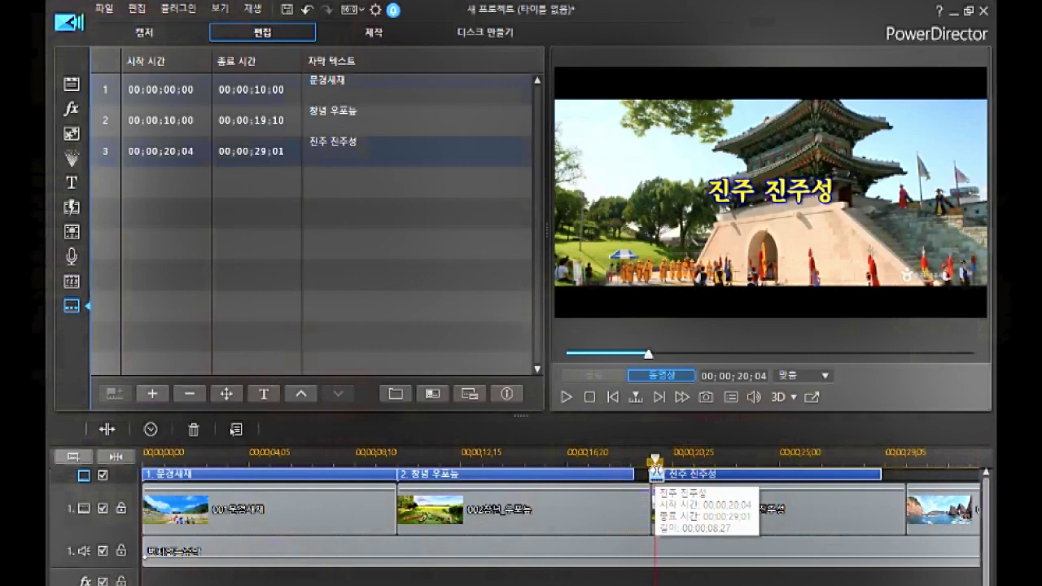
left_click(656, 473)
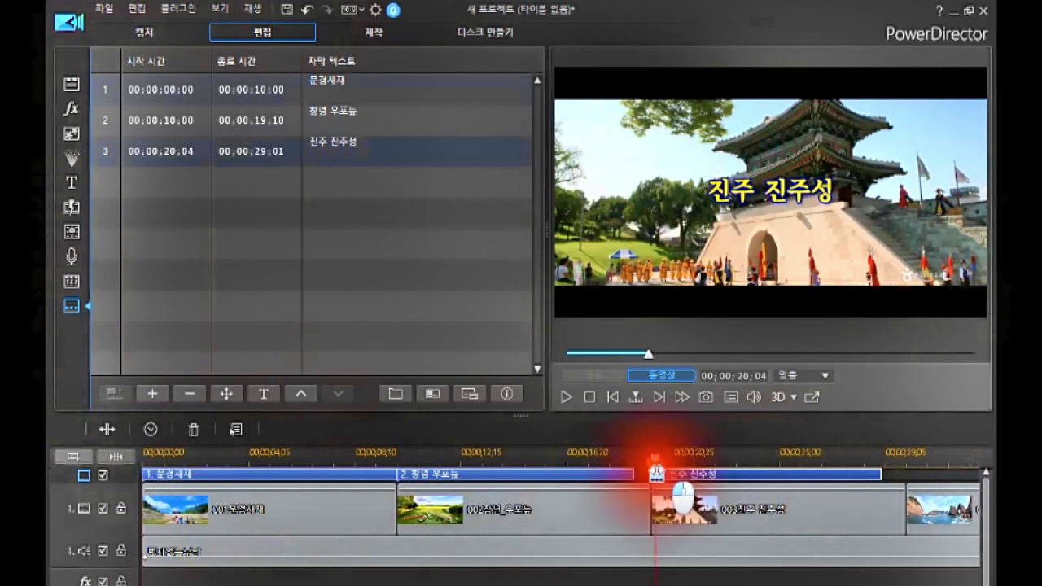
left_click_drag(656, 473, 676, 474)
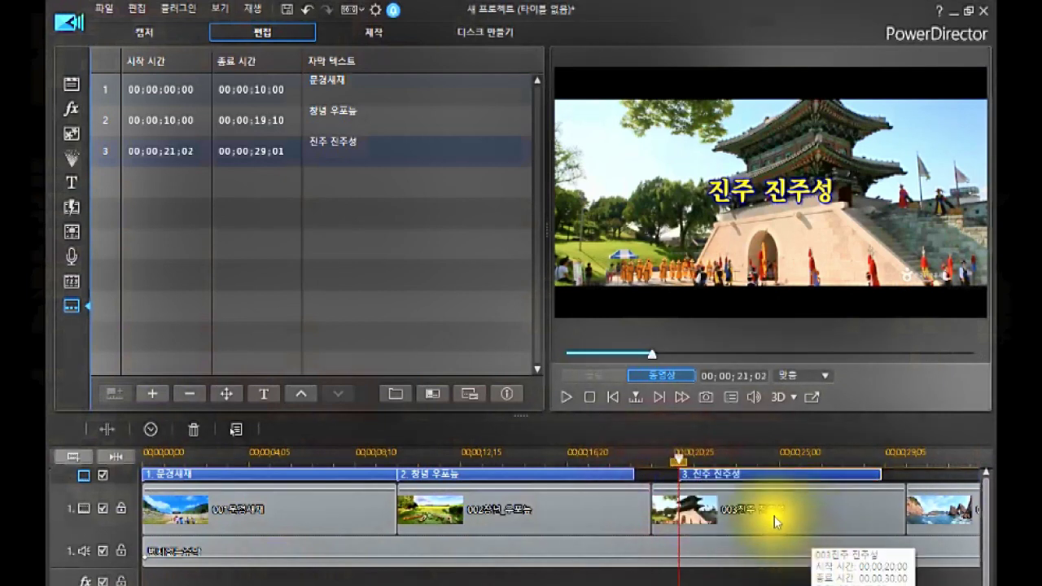
left_click(877, 473)
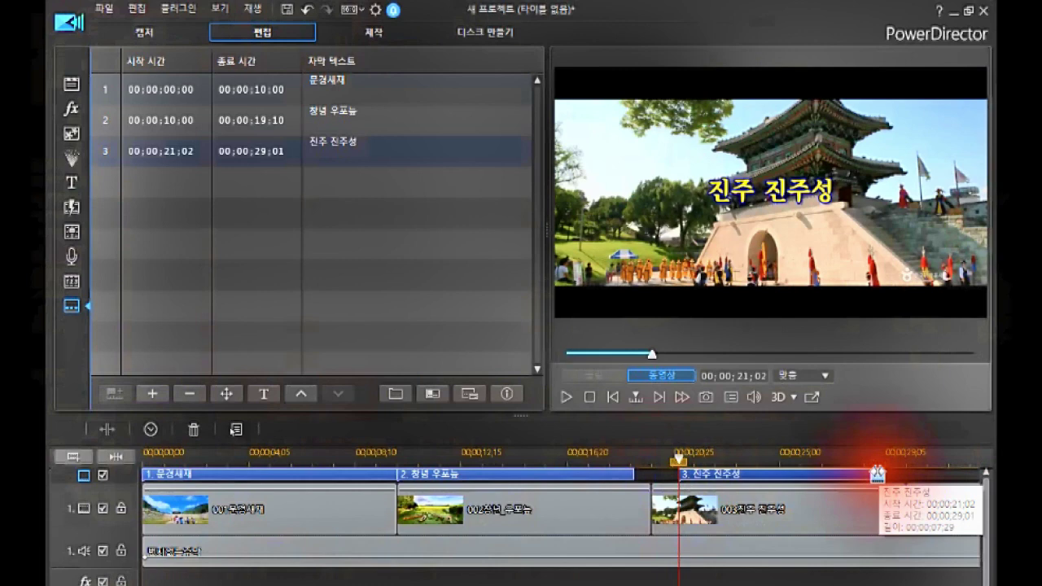
left_click_drag(876, 473, 832, 501)
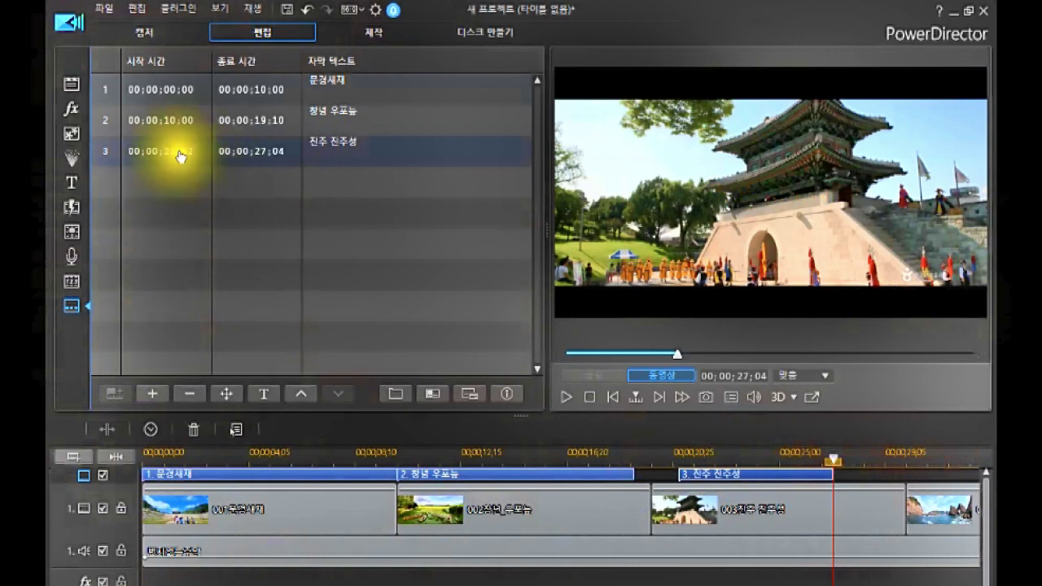
mouse_move(678, 473)
left_mouse_down()
mouse_move(677, 454)
mouse_move(677, 466)
left_mouse_up()
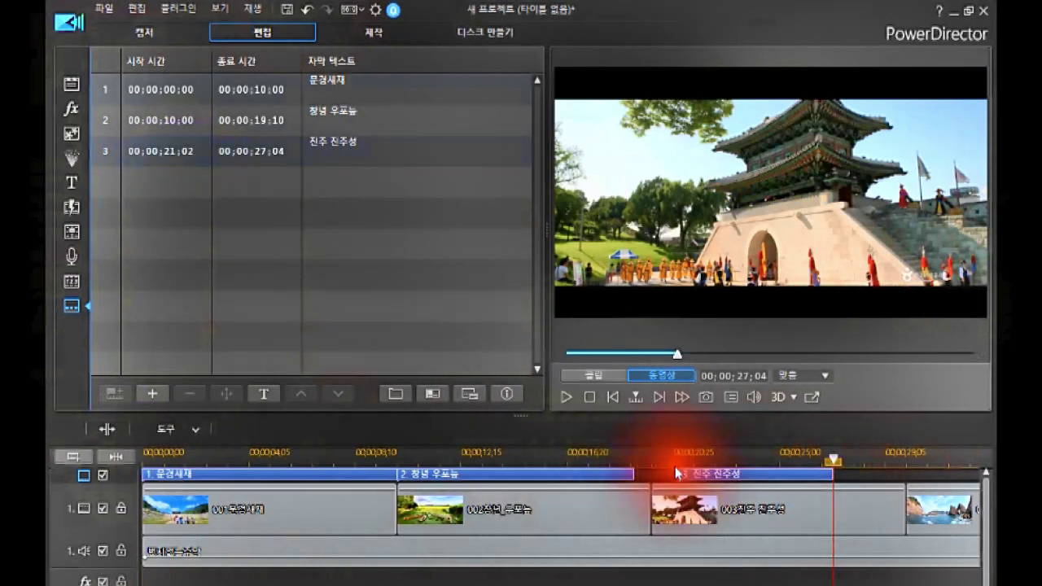
left_click(182, 153)
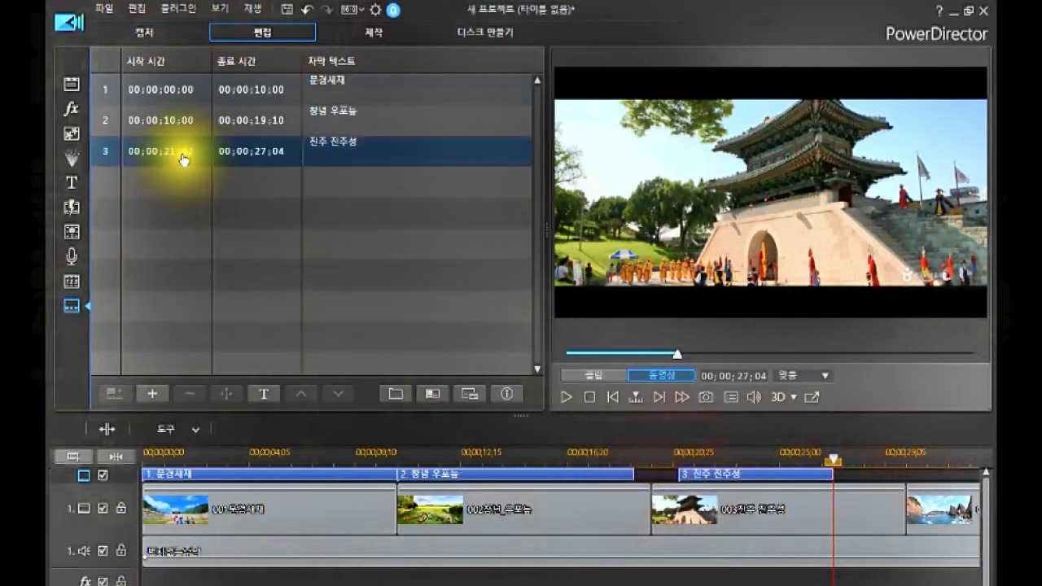
left_click(241, 157)
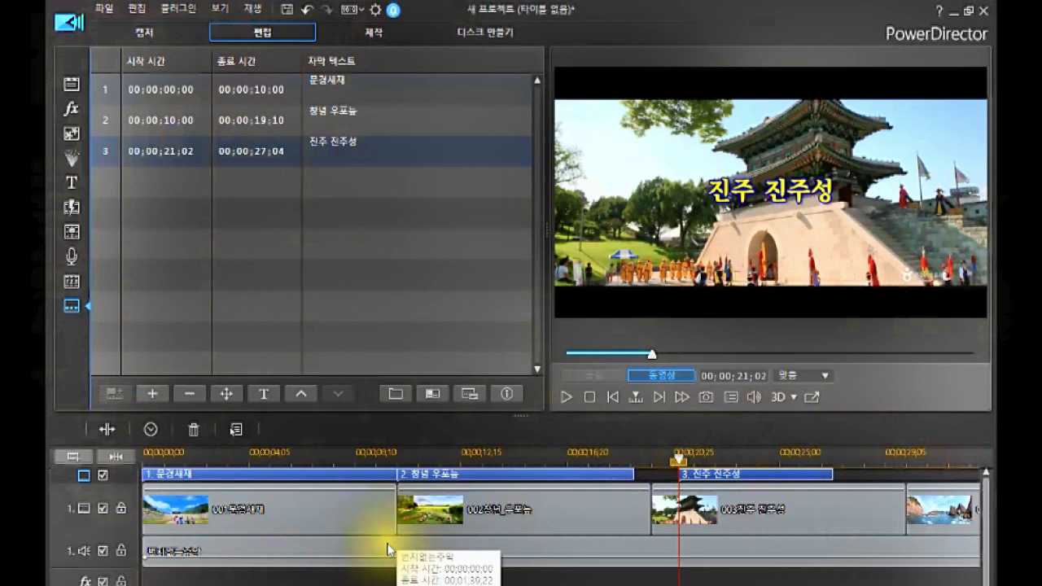
Step: Remove the third subtitle, 진주 진주성, and undo the removal
left_click(735, 476)
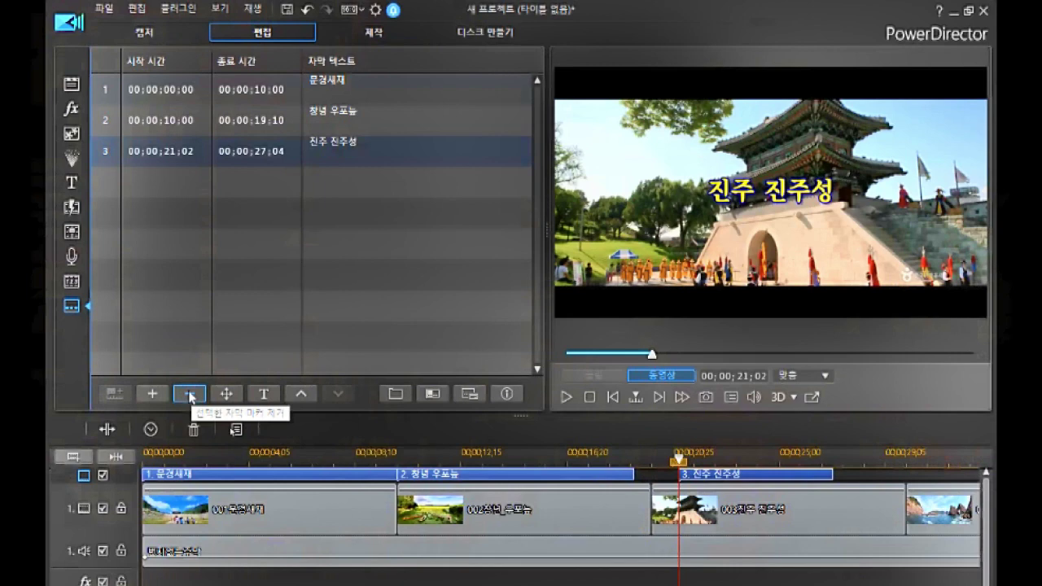
left_click(713, 476)
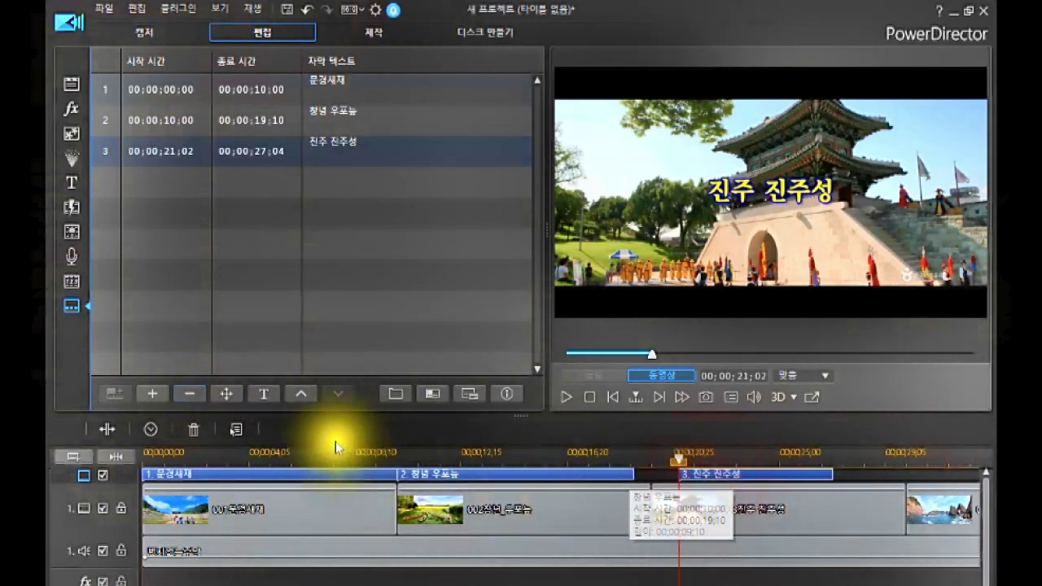
left_click(190, 394)
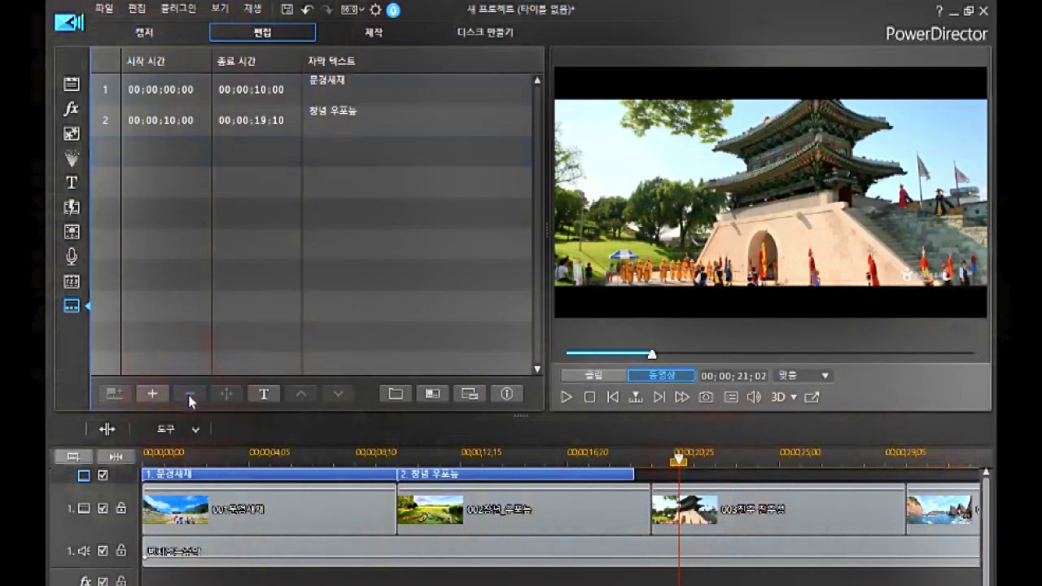
left_click(308, 10)
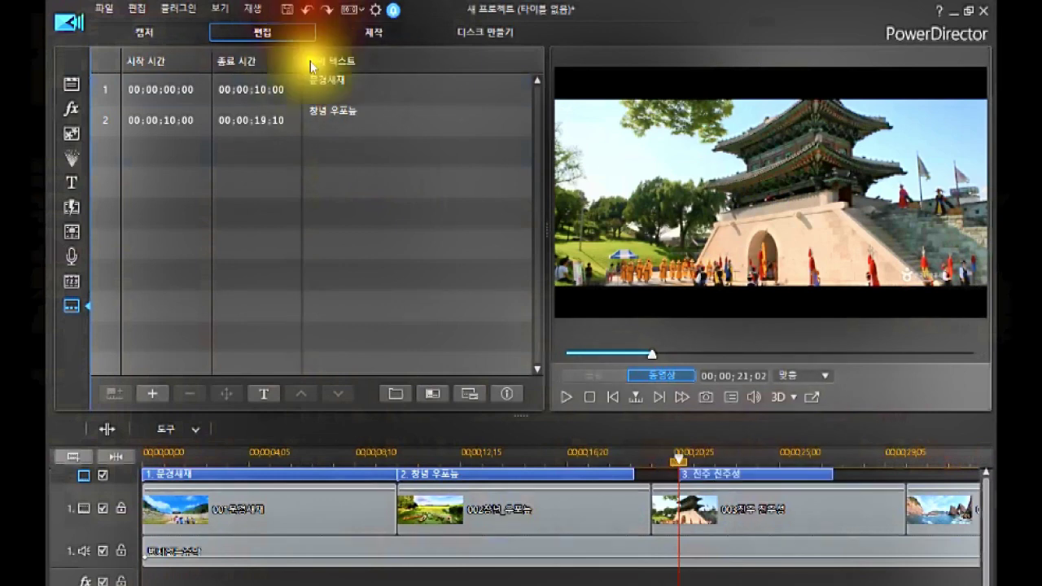
Step: Remove the first subtitle, 문경새재, and undo the removal
left_click(282, 474)
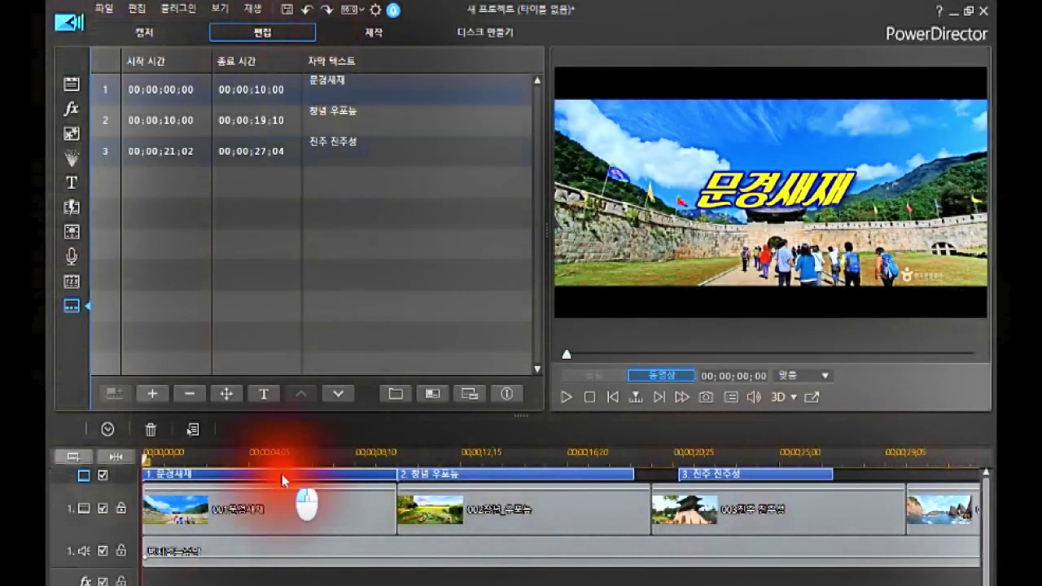
left_click(289, 477)
key("Delete")
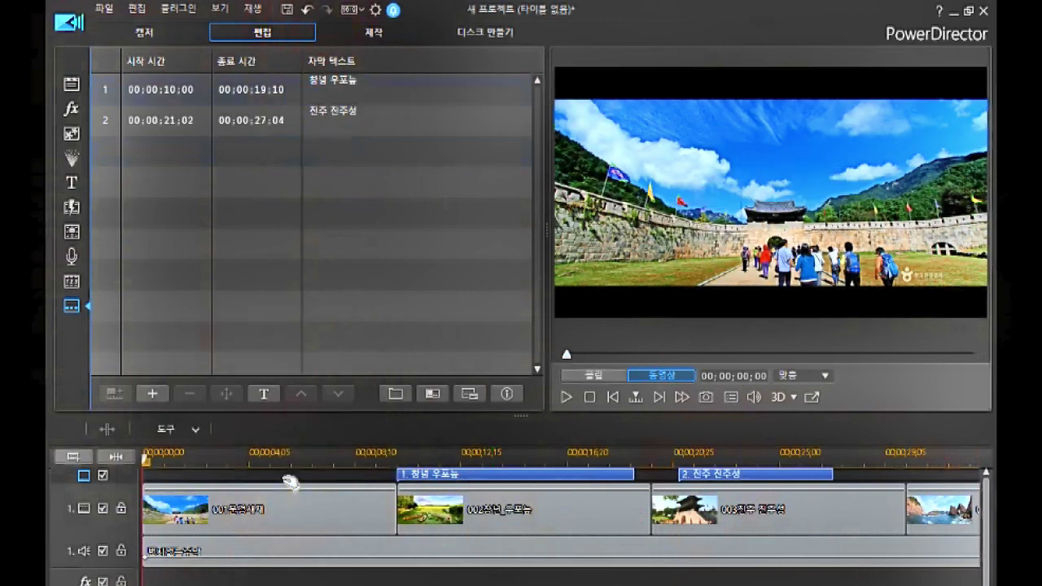
left_click(303, 12)
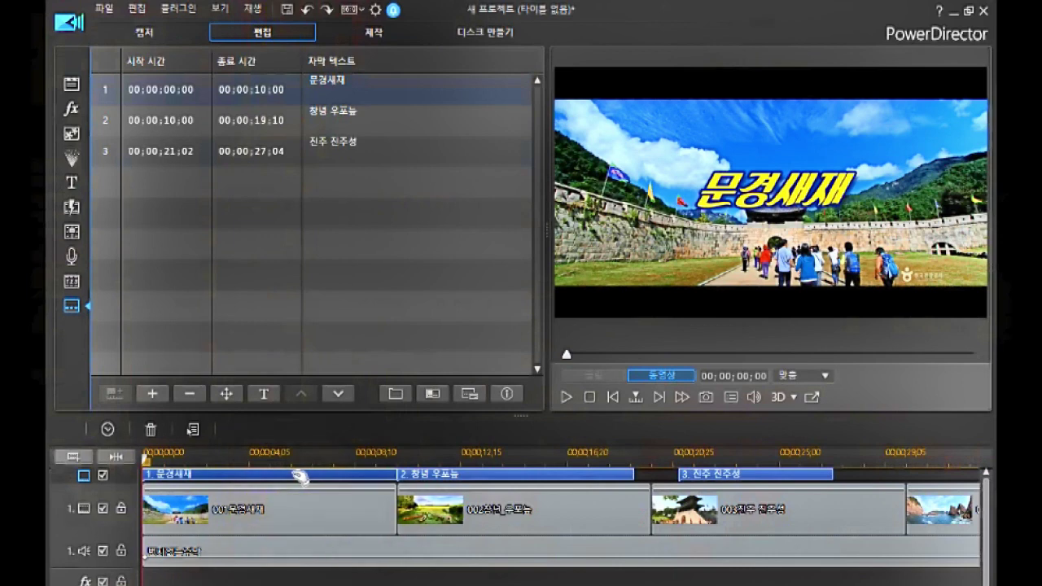
Step: Select all three subtitles as a range, remove them together, and undo the removal
left_click(299, 476)
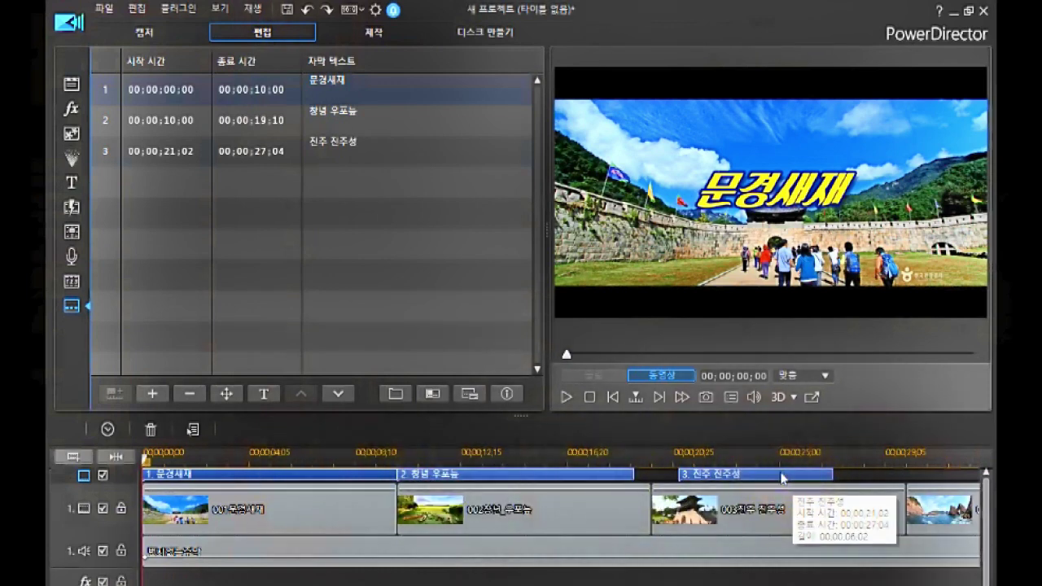
left_click(781, 478, "shift")
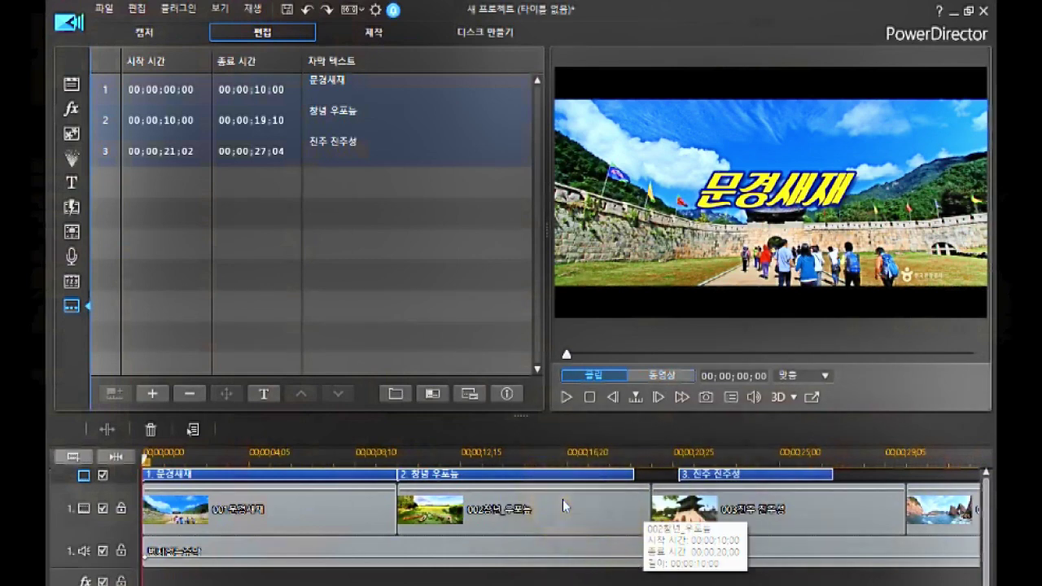
key("Delete")
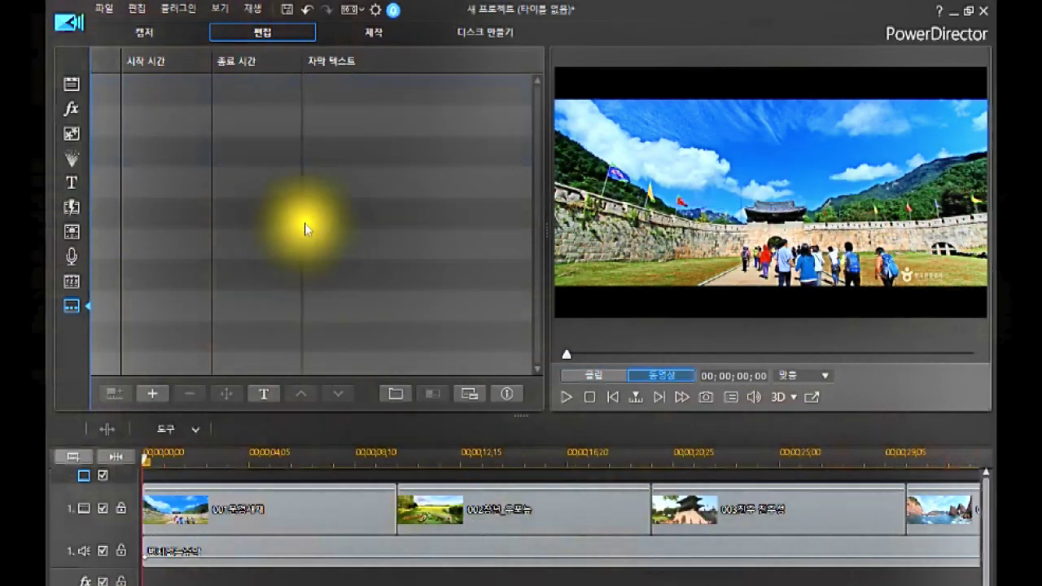
left_click(309, 12)
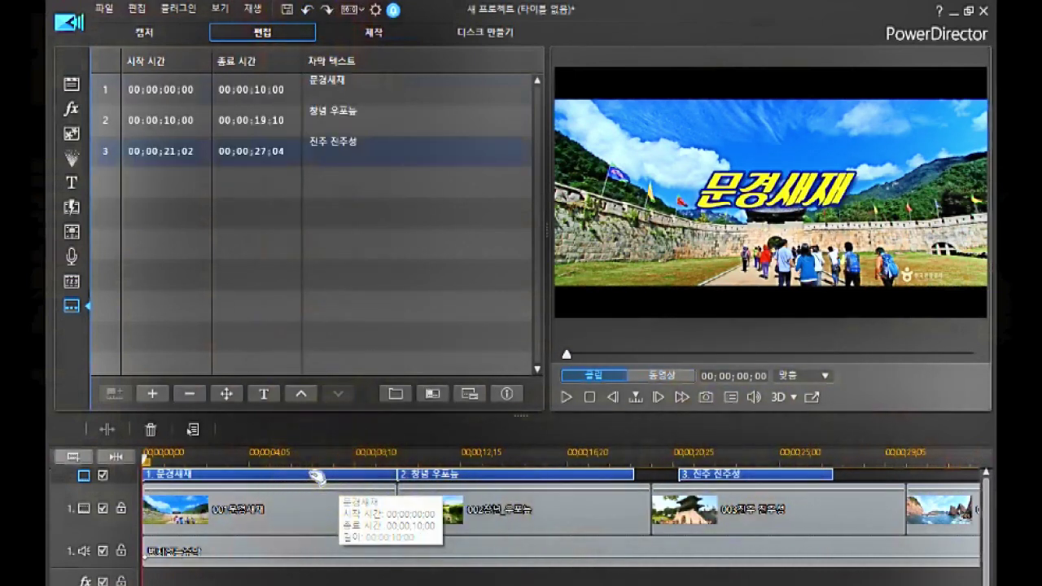
Step: Select only the first and third subtitles, 문경새재 and 진주 진주성, remove them together, and undo the removal
left_click(316, 475)
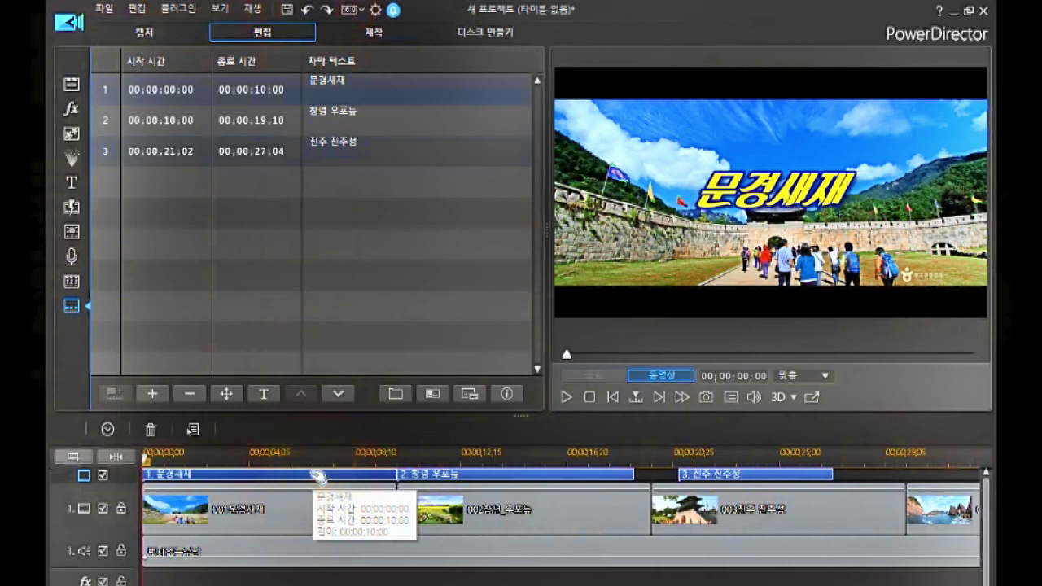
left_click(720, 474)
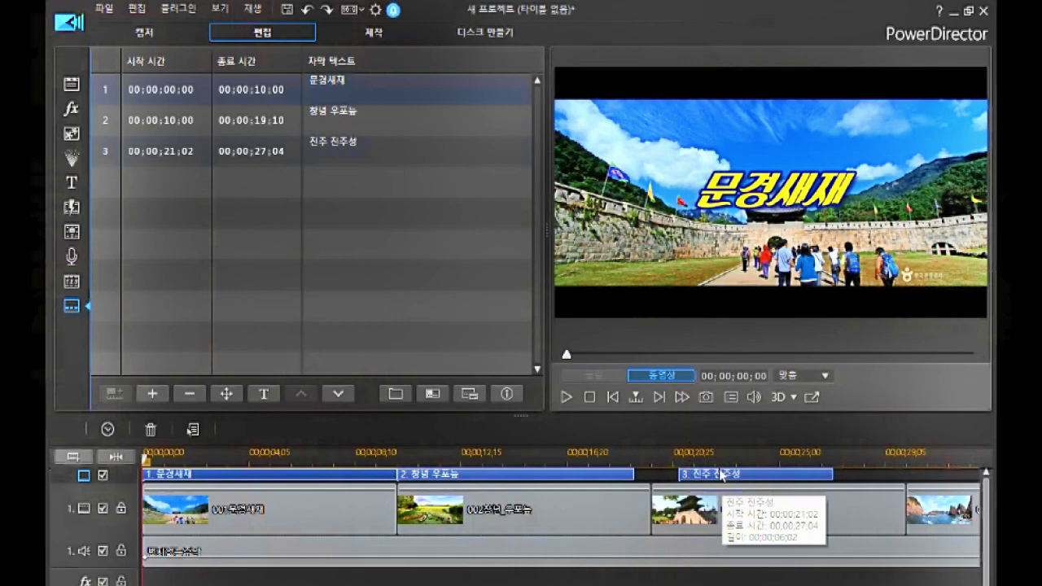
left_click(697, 472)
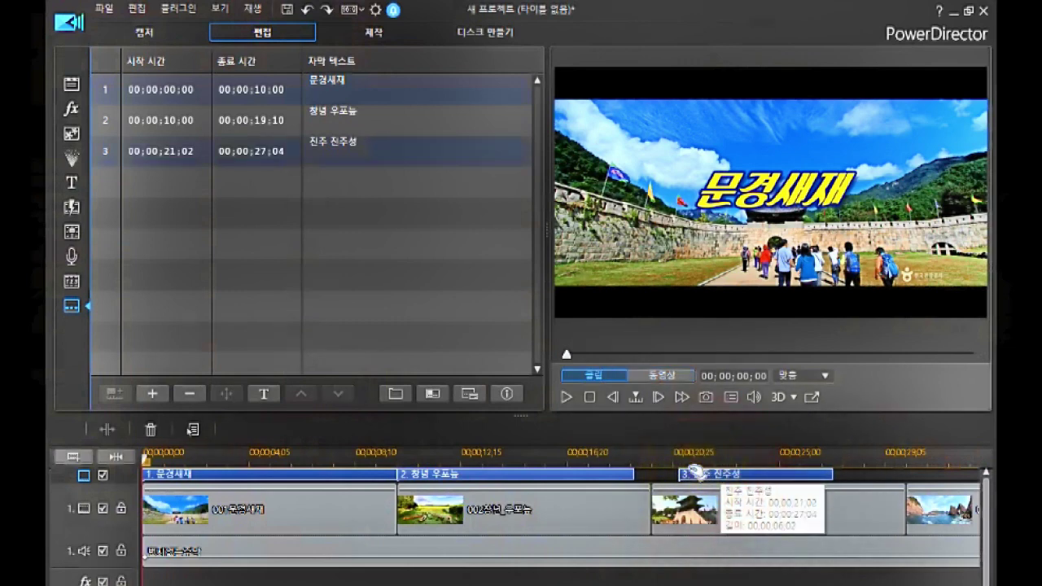
key("Delete")
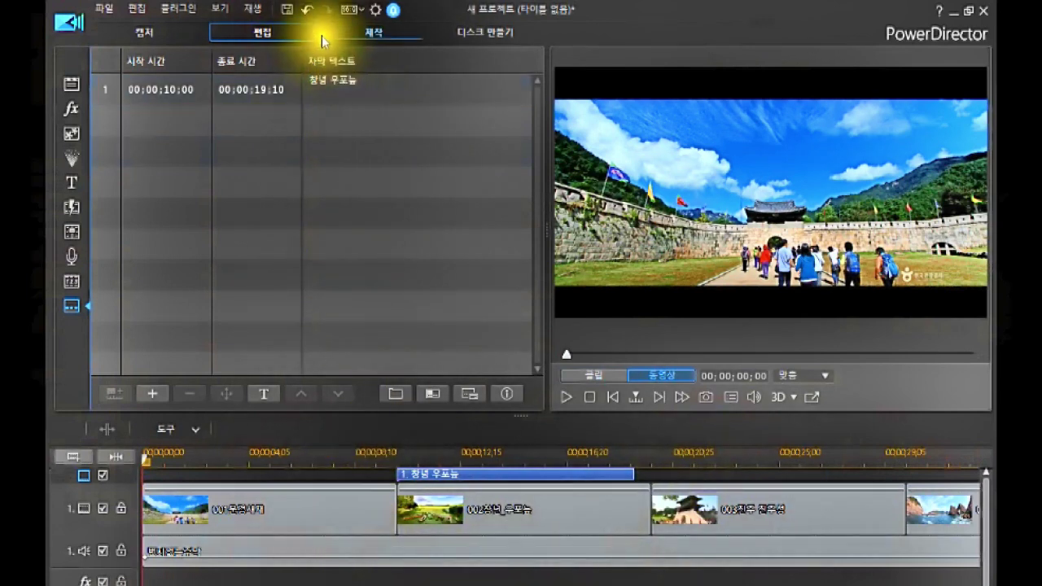
left_click(305, 11)
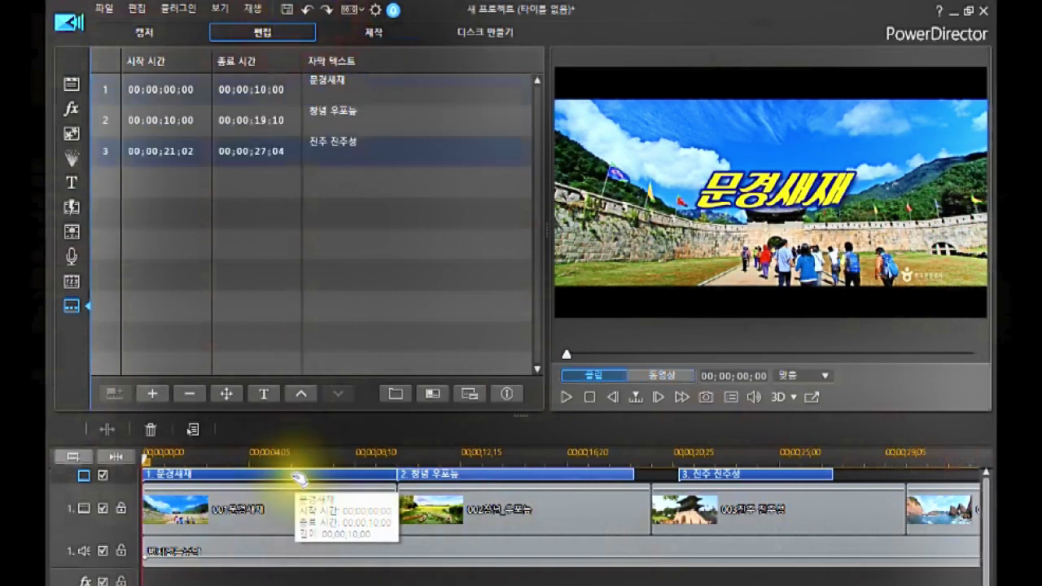
Step: Remove the second and third subtitles, 창녕 우포늪 and 진주 진주성, keeping only 문경새재
left_click(298, 475)
left_click(420, 474)
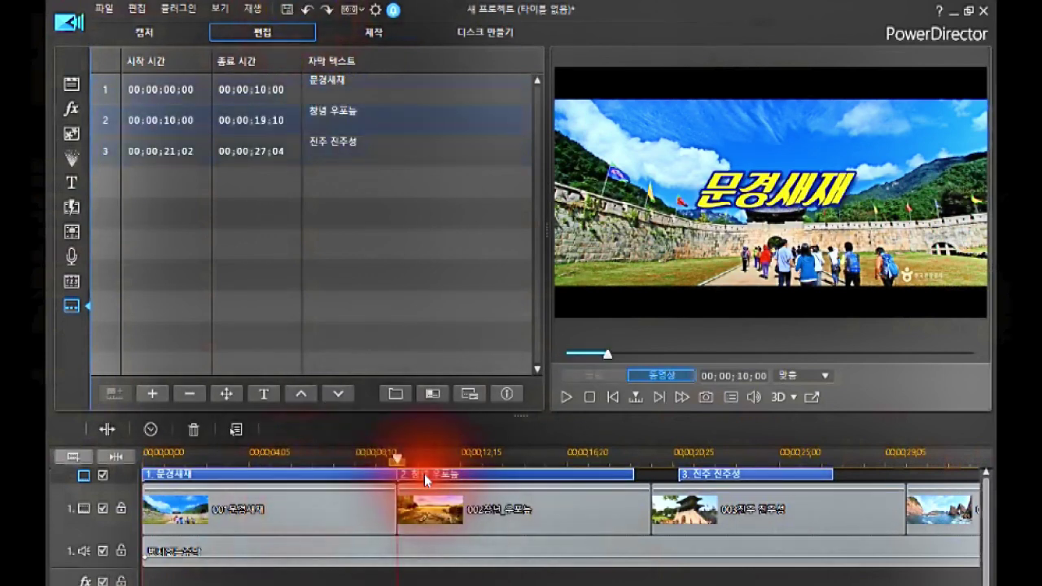
key("Delete")
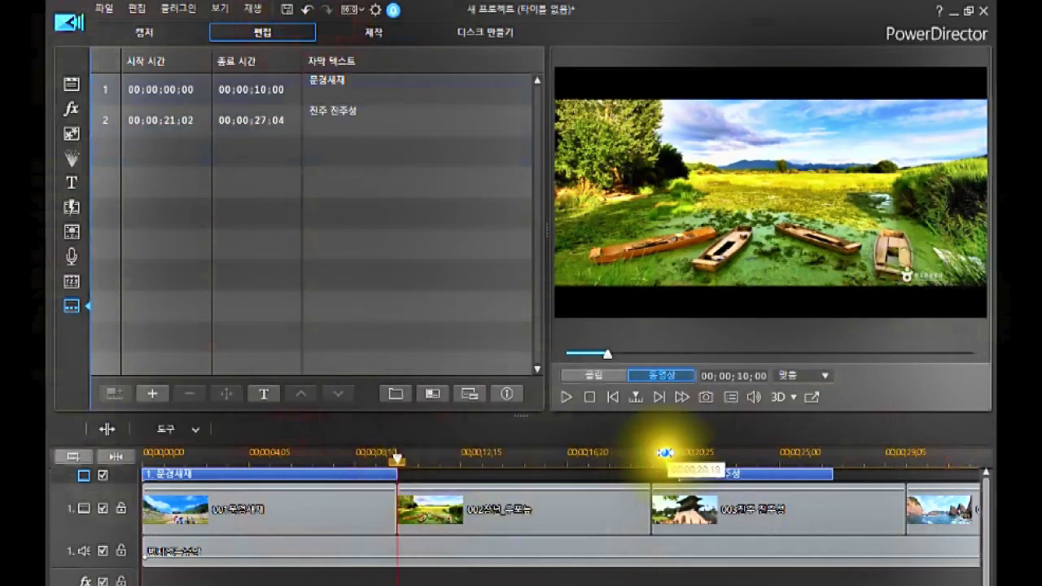
left_click(696, 473)
key("Delete")
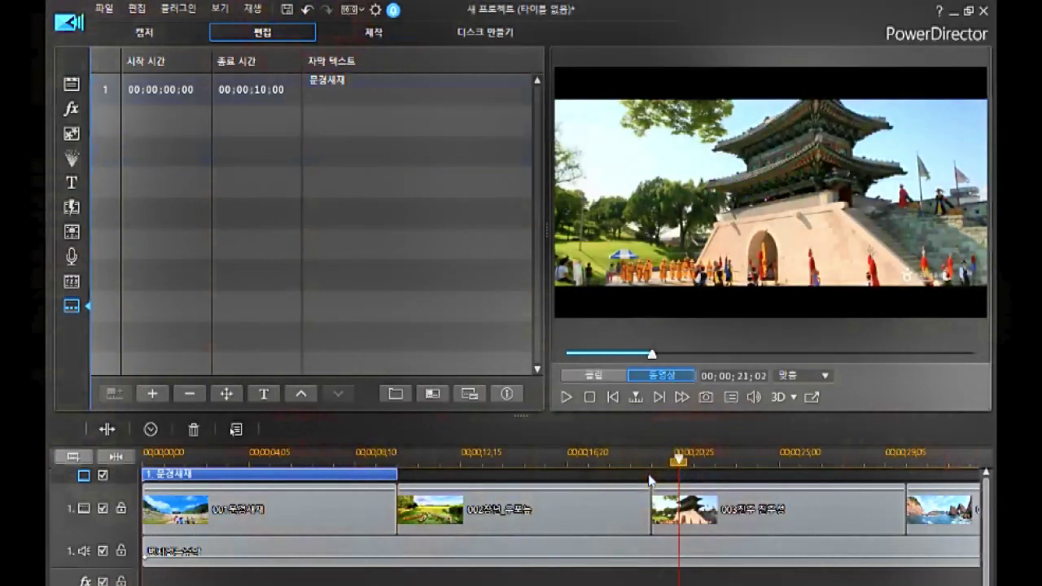
Step: Place the playhead at 00;00;10;06, near the start of the second image, and fit the whole slideshow in the timeline
left_click(400, 451)
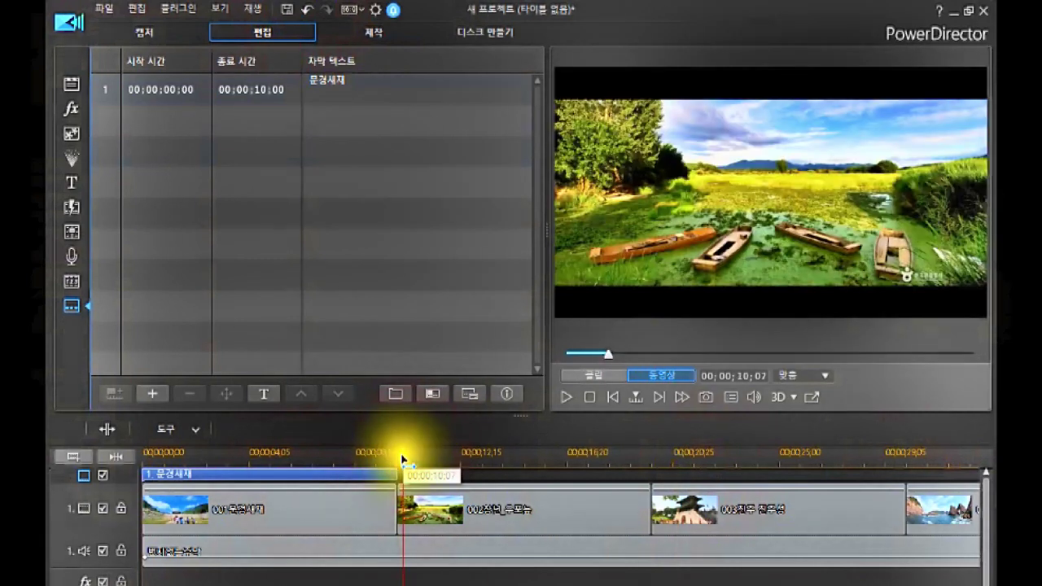
left_click(403, 464)
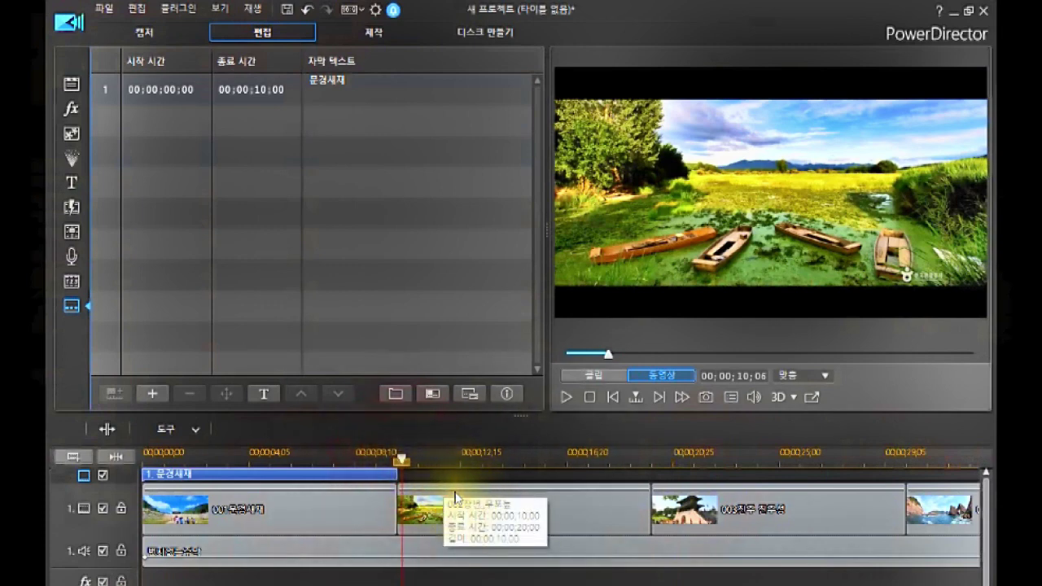
left_click(396, 468)
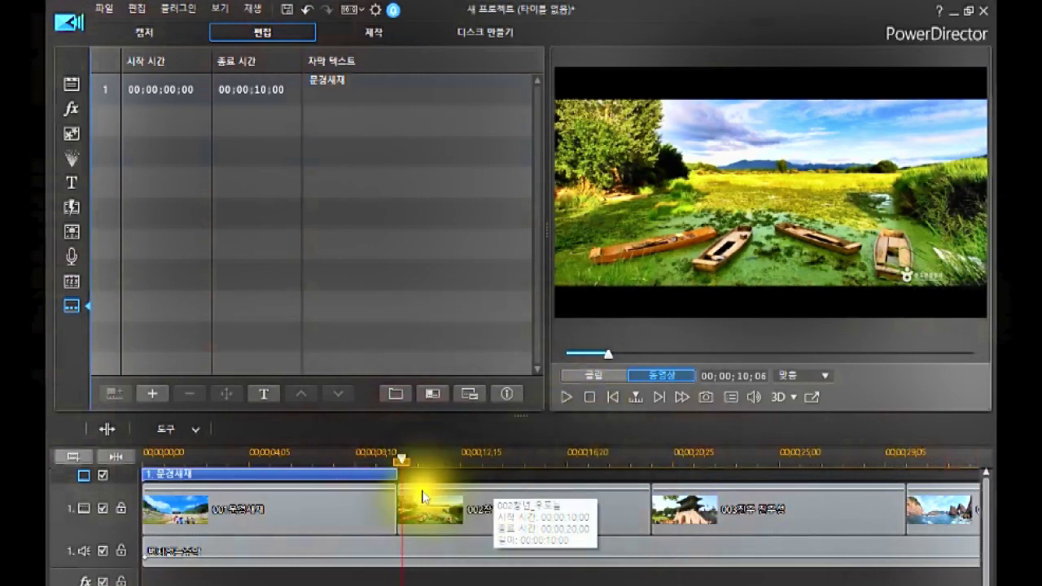
left_click(116, 456)
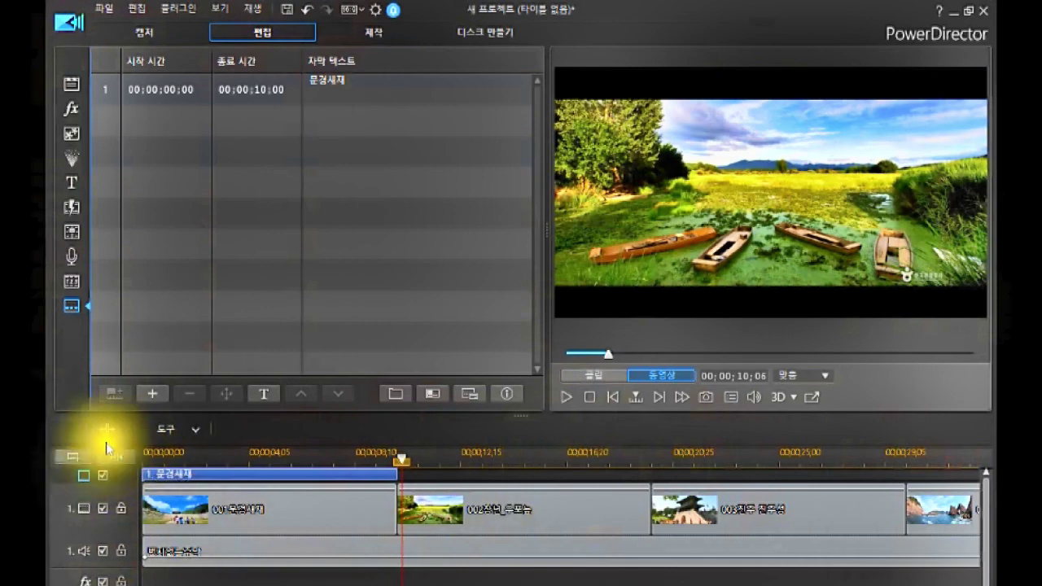
left_click(118, 455)
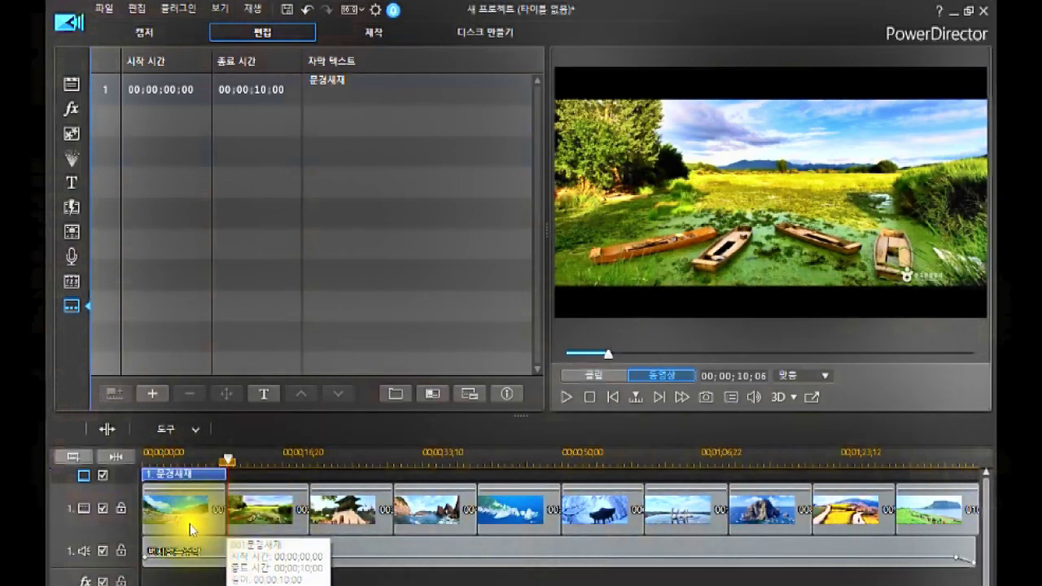
left_click(269, 481)
left_click(269, 483)
left_click(268, 485)
mouse_move(226, 473)
left_mouse_down()
mouse_move(236, 472)
mouse_move(231, 463)
left_mouse_up()
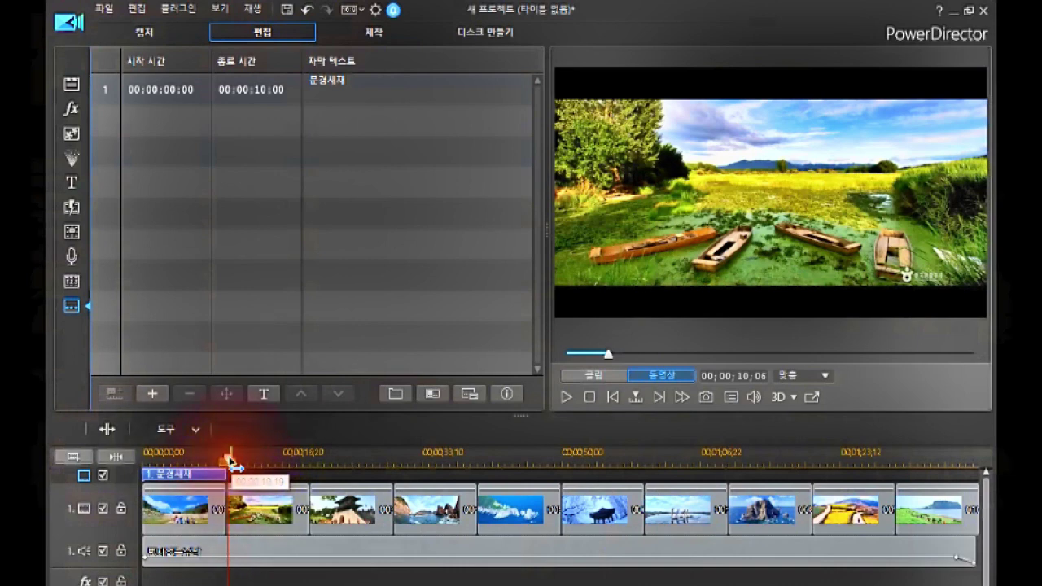
left_click(306, 477)
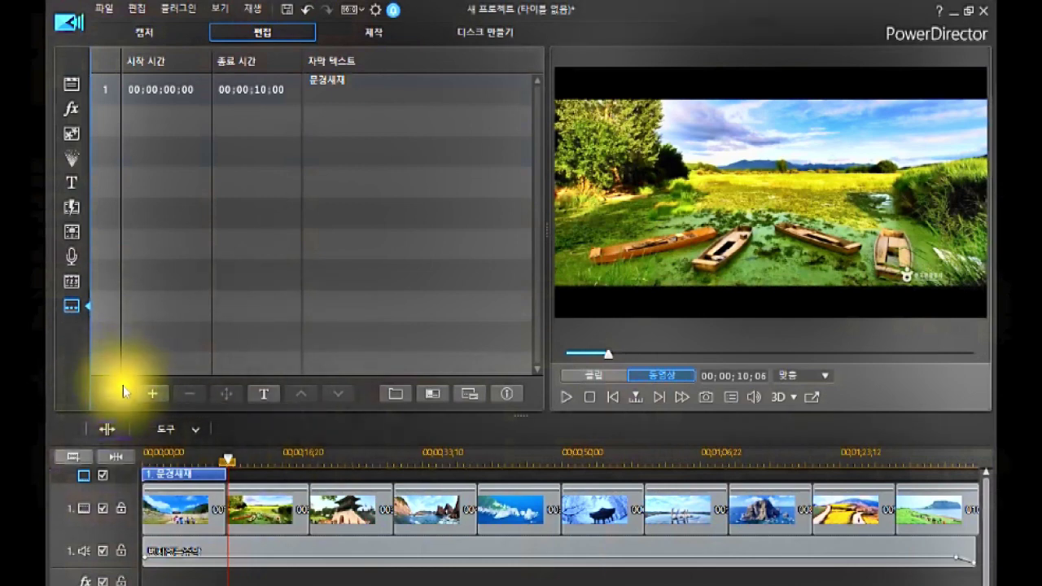
mouse_move(227, 462)
left_mouse_down()
mouse_move(309, 456)
mouse_move(227, 462)
left_mouse_up()
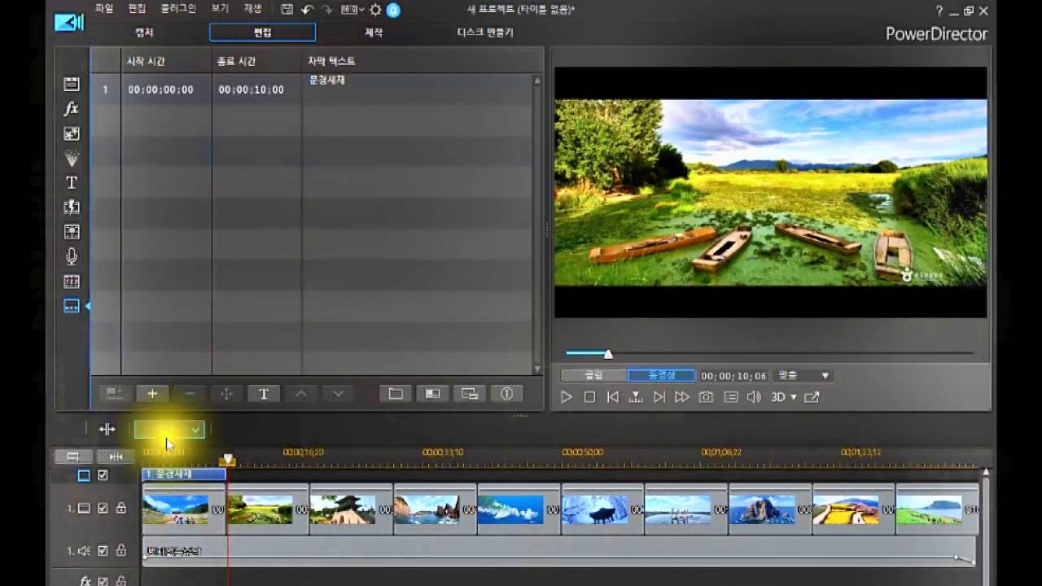
Step: Play the slideshow from the second image, add a subtitle marker during each of images two to five, and stop playback to create the subtitles
left_click(119, 393)
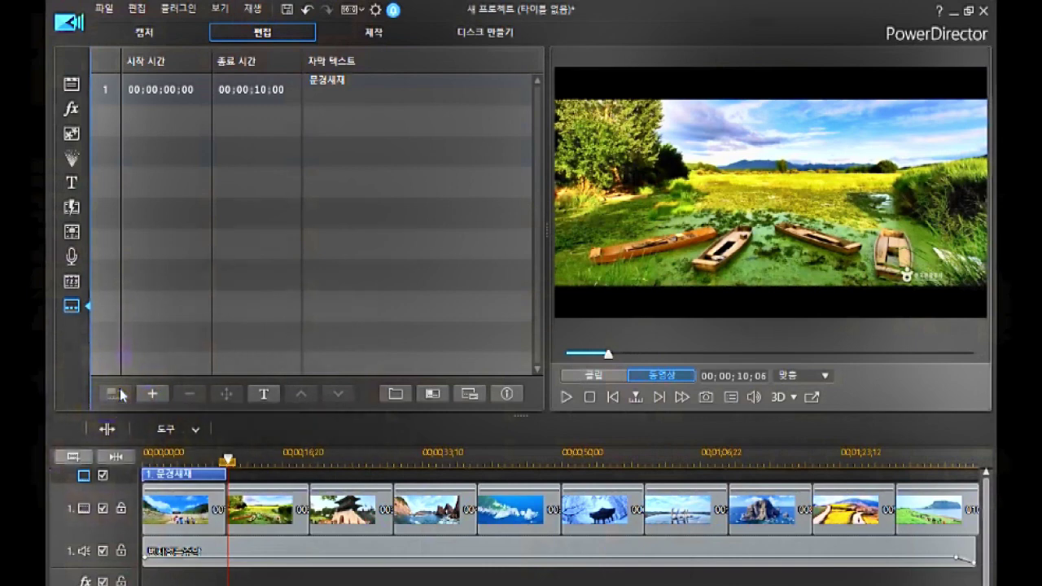
left_click(567, 397)
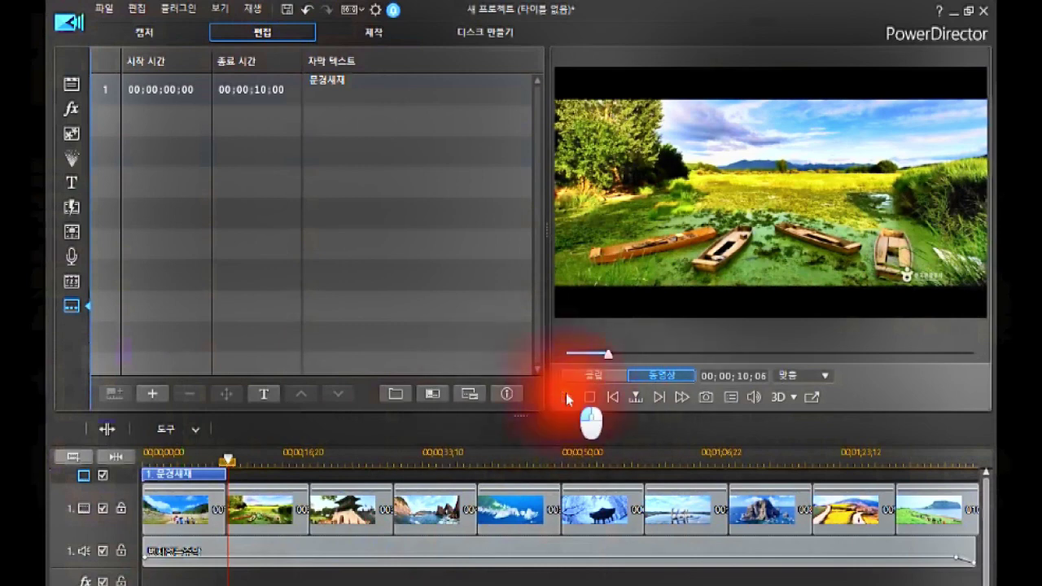
left_click(117, 395)
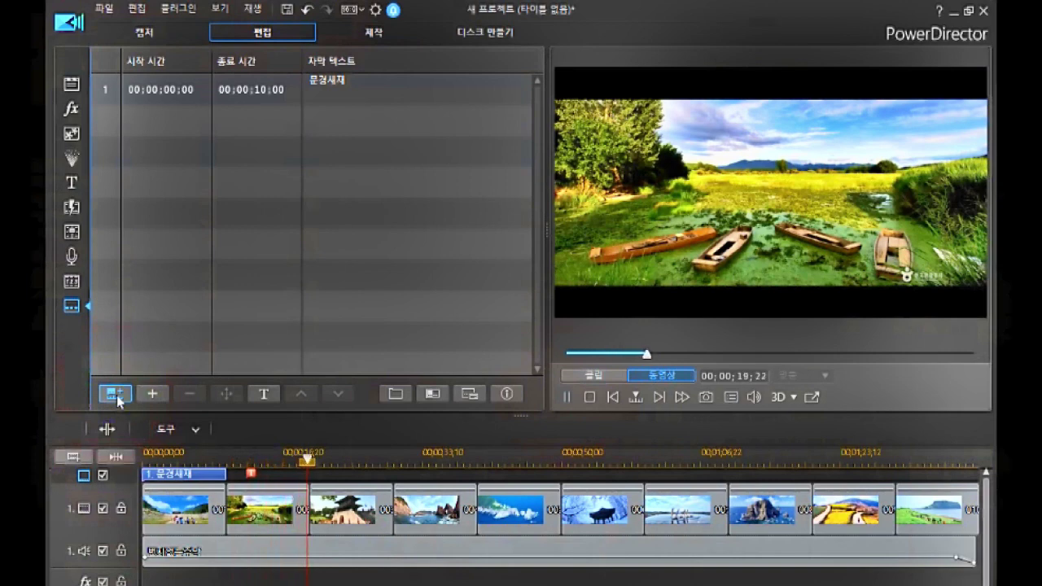
left_click(117, 395)
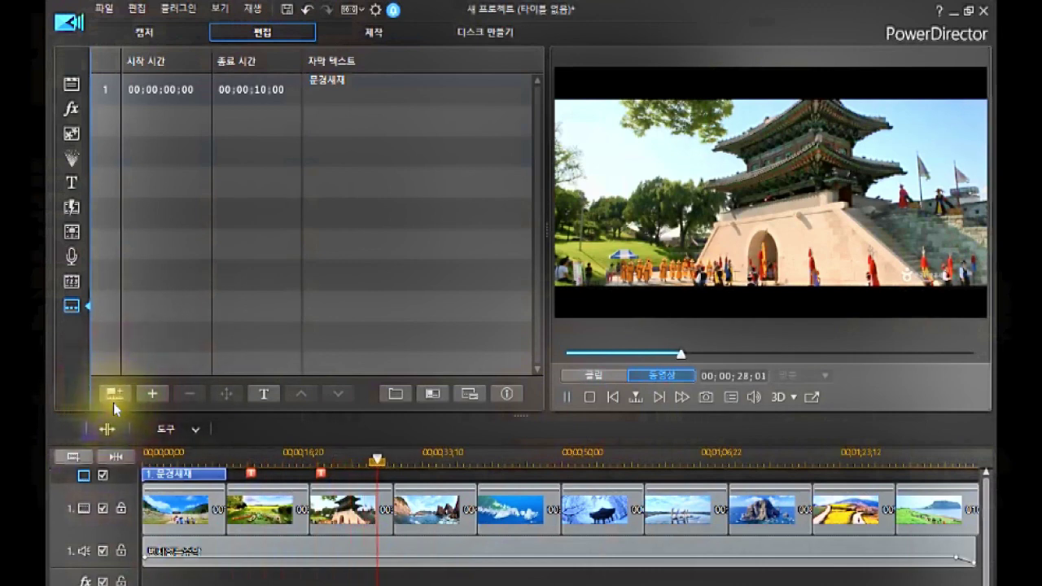
left_click(114, 398)
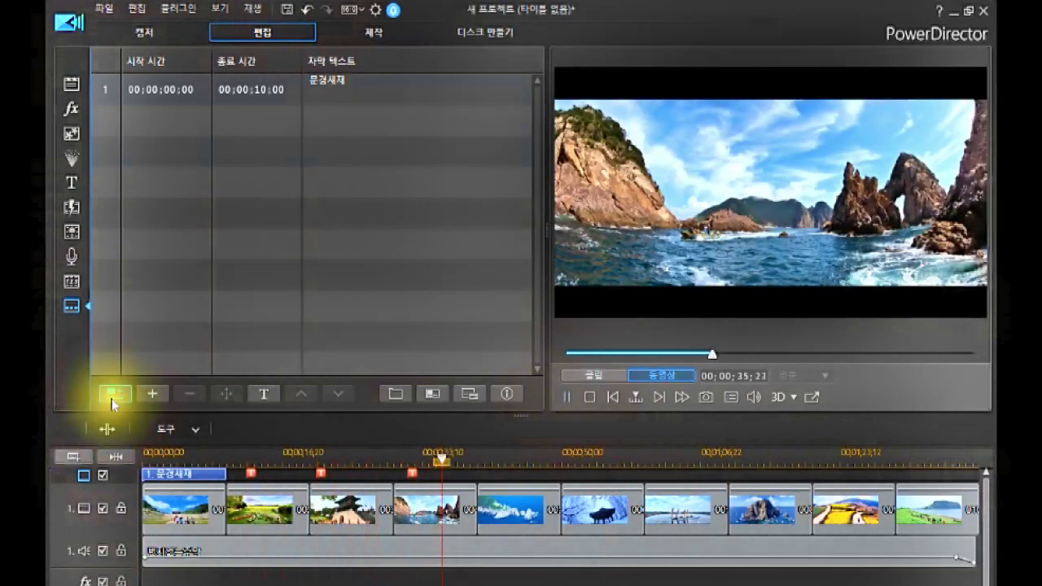
left_click(114, 395)
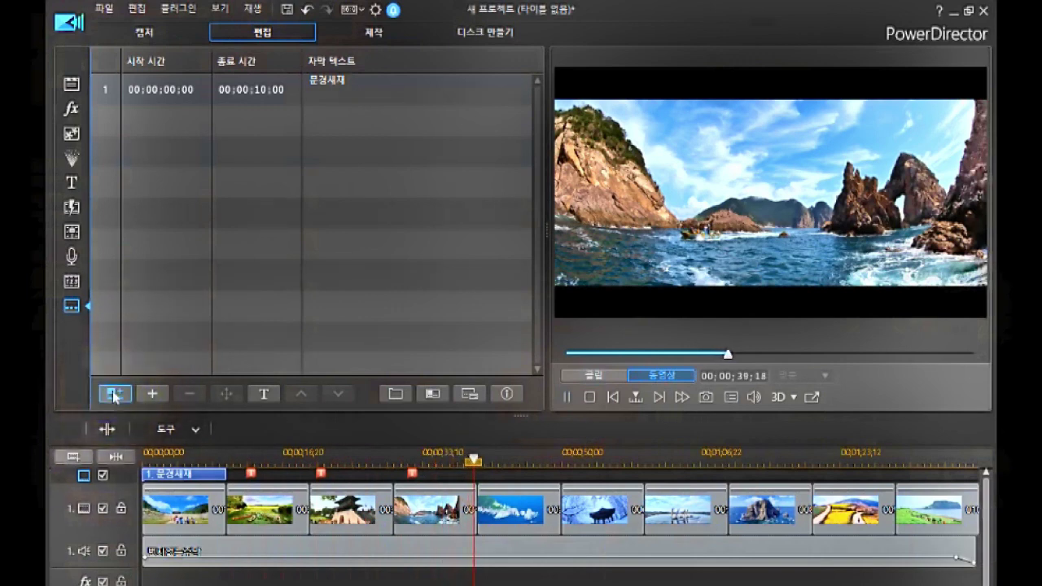
left_click(114, 396)
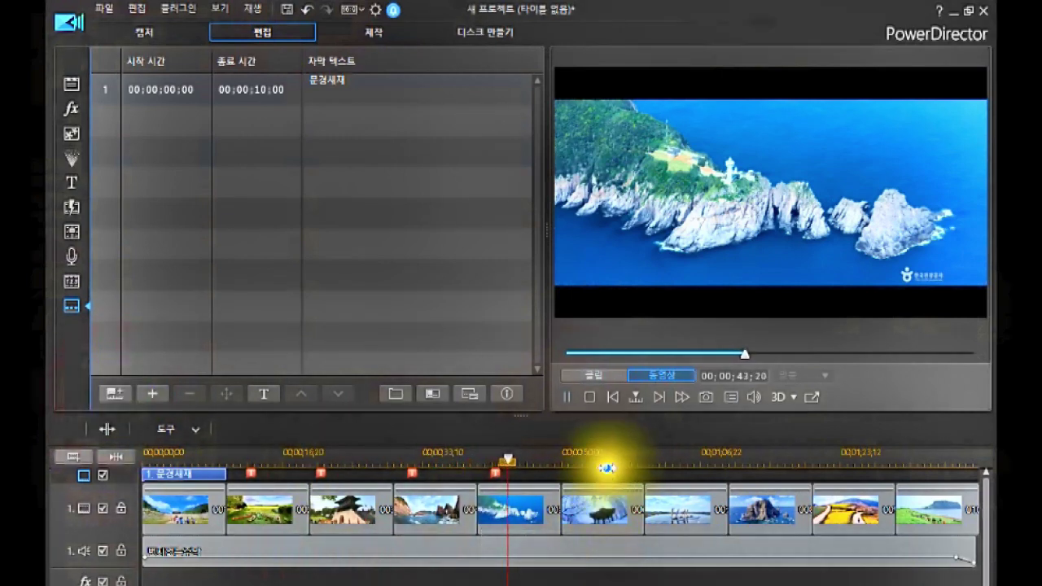
left_click(584, 395)
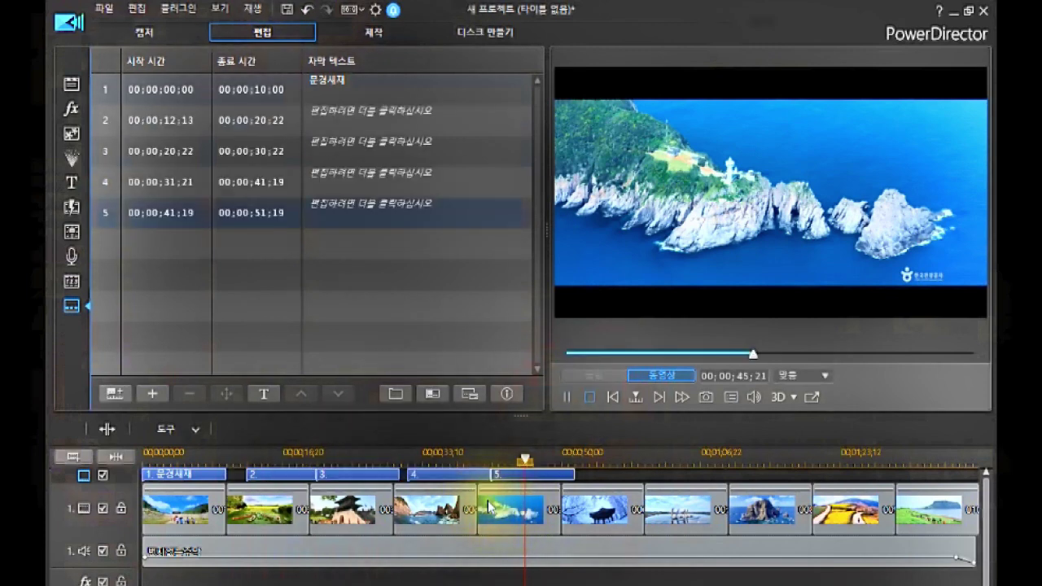
left_click(248, 474)
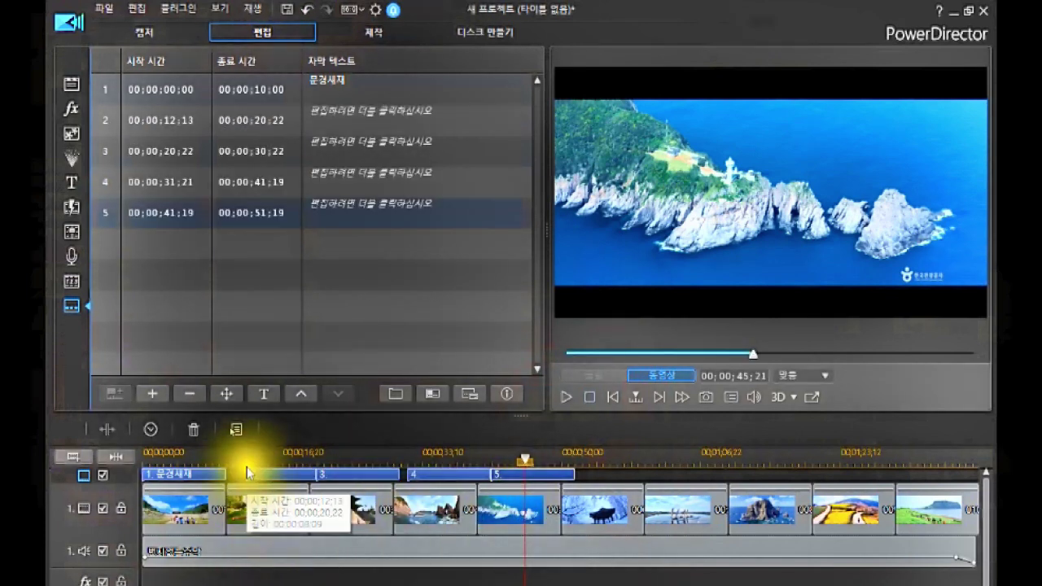
left_click(109, 395)
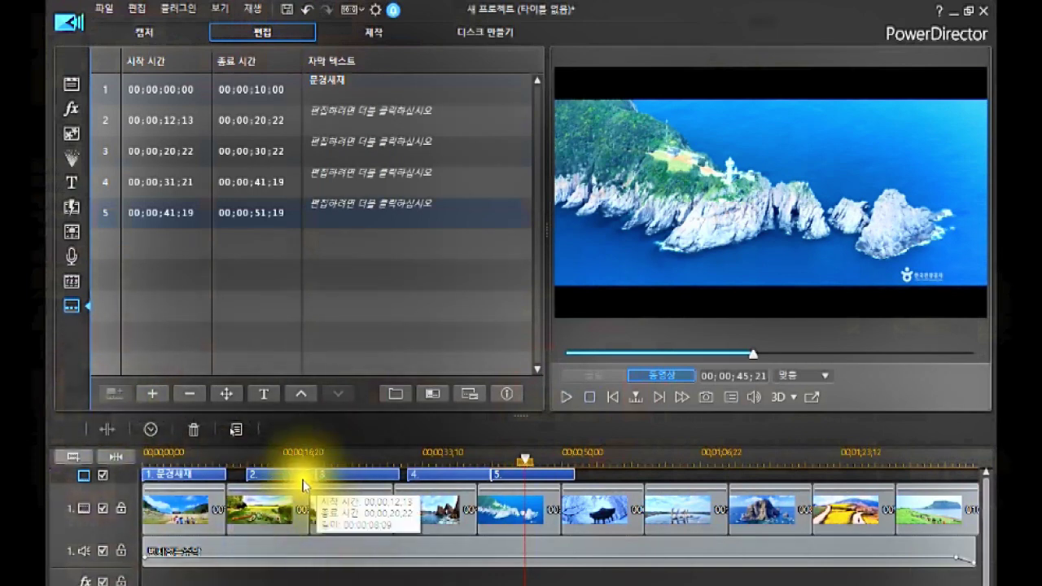
left_click(560, 475)
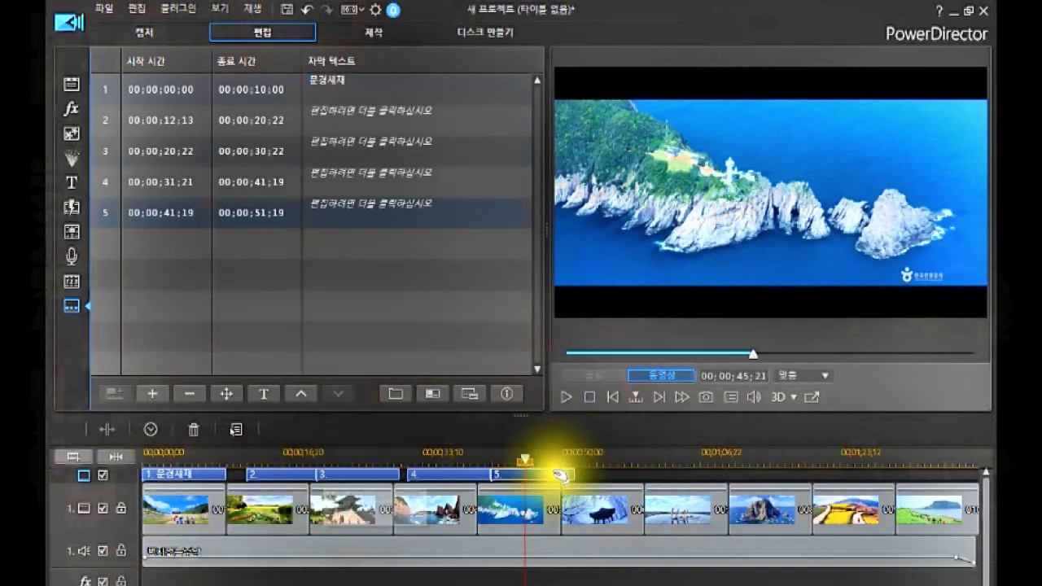
Step: Align subtitles two to five with their images, at 10–20, 20–30, 30;02–40 and 40–50 seconds
left_click(285, 476)
left_click_drag(285, 476, 323, 477)
left_click_drag(394, 480, 419, 480)
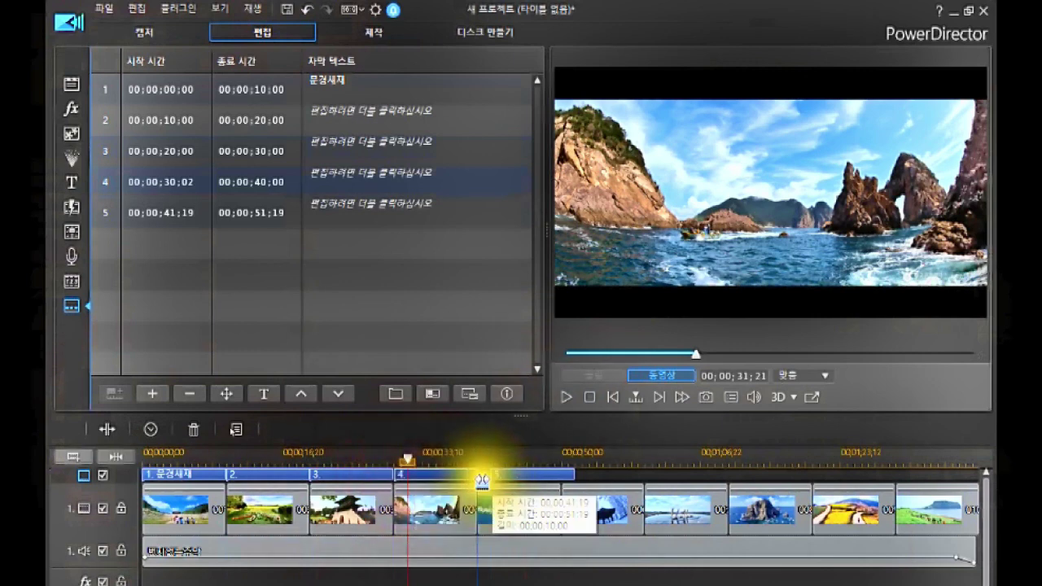
left_click_drag(506, 475, 481, 481)
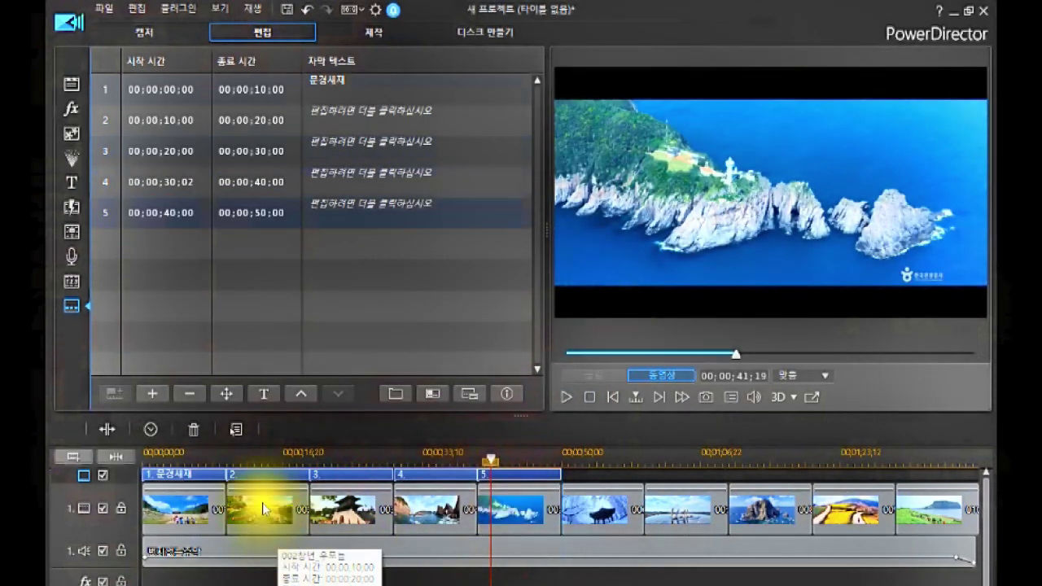
Step: Enter 창녕 우포늪 as the second subtitle's text, matching its clip name, and preview it over the image at 00;00;13;02
left_click(246, 456)
left_click(247, 472)
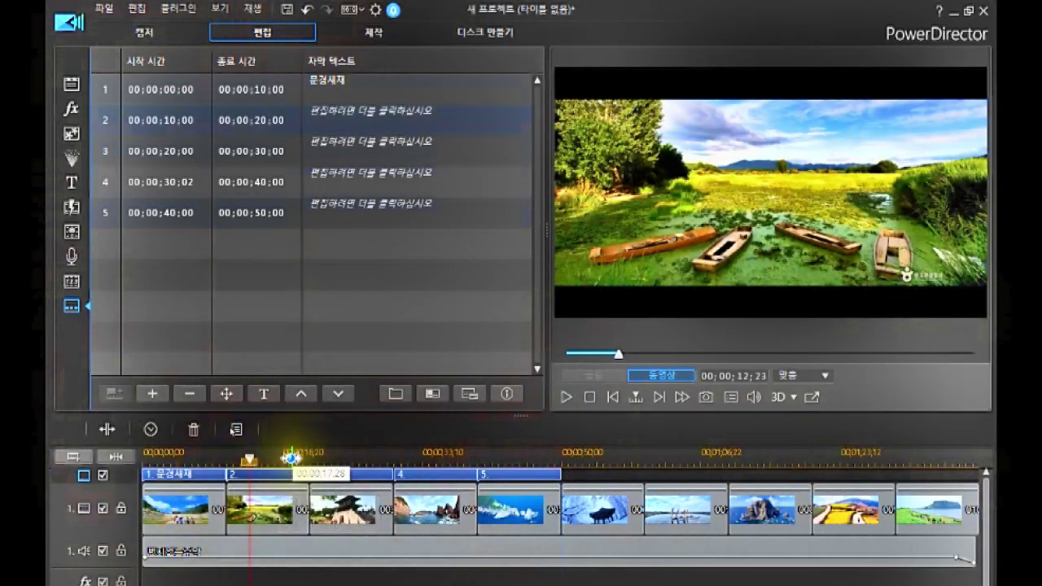
left_click_drag(290, 457, 497, 481)
left_click_drag(493, 463, 483, 465)
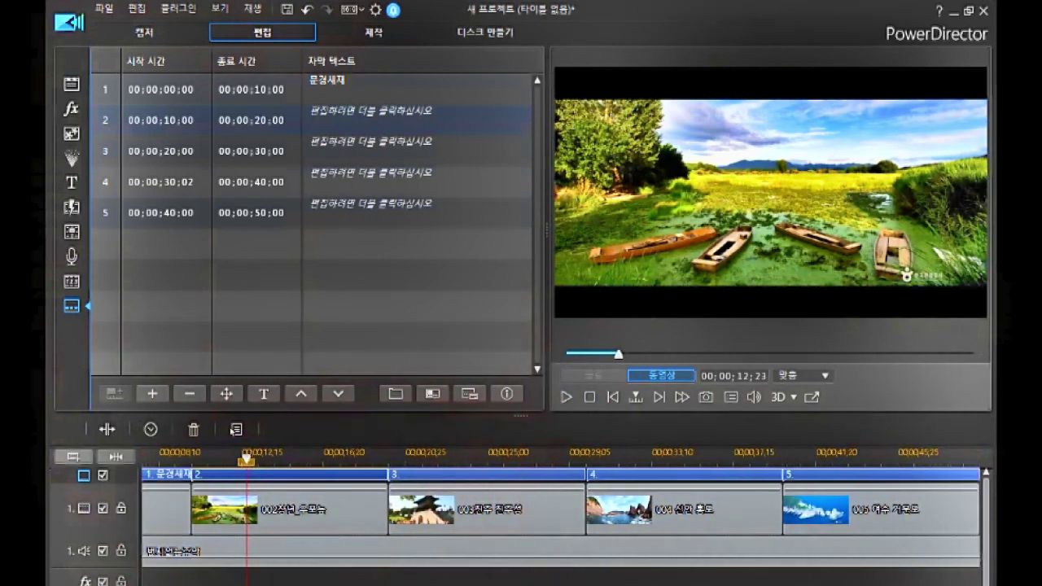
scroll(553, 506, "left", 3)
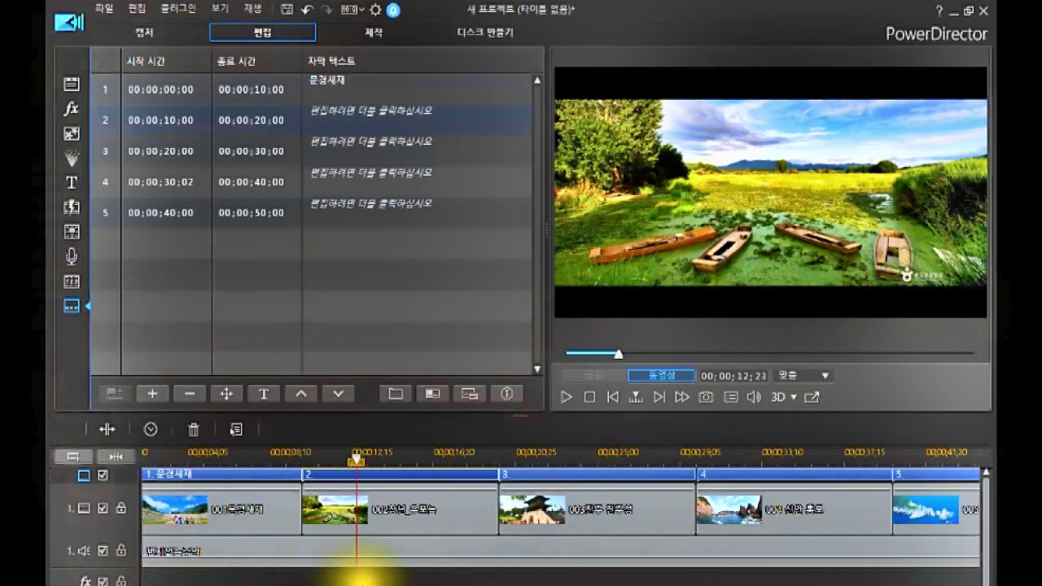
left_click(382, 512)
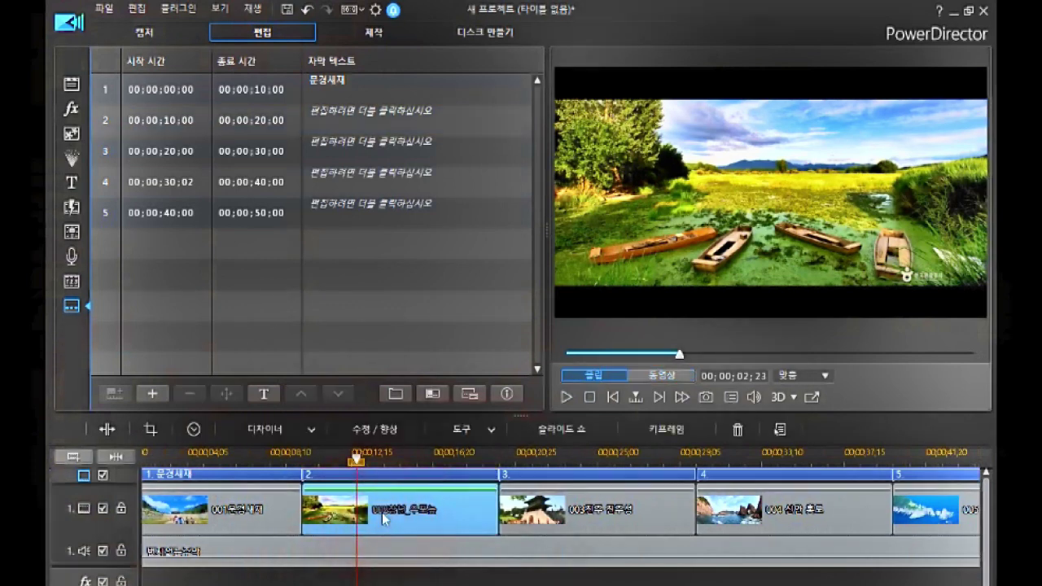
left_click(381, 513)
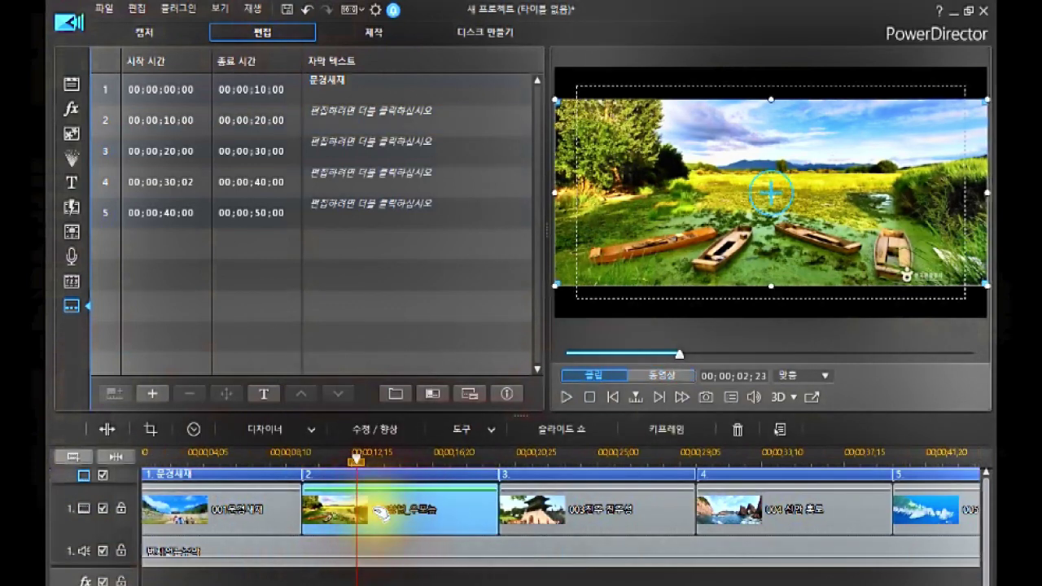
left_click(333, 112)
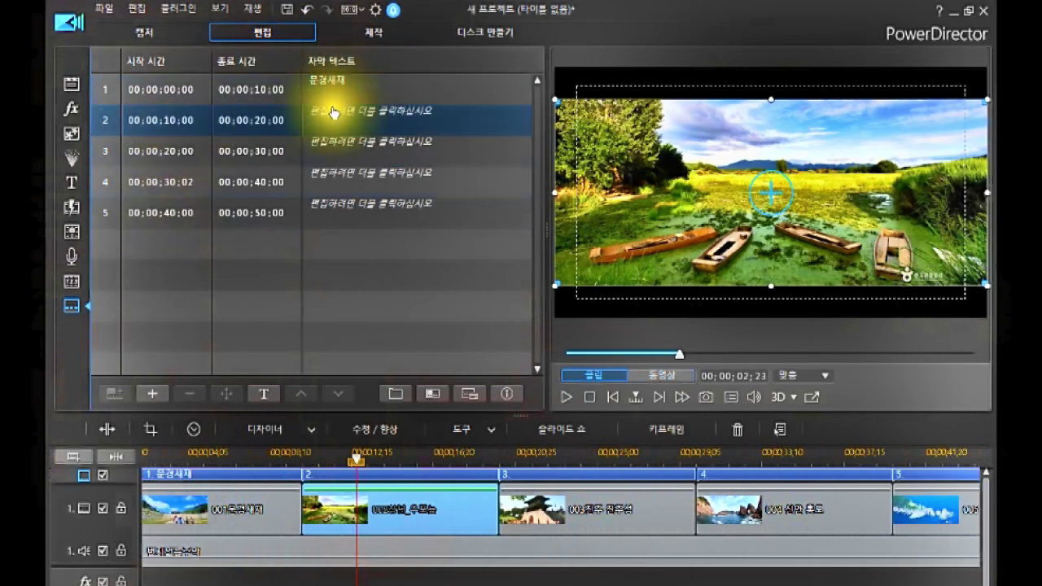
double_click(333, 111)
left_click(325, 127)
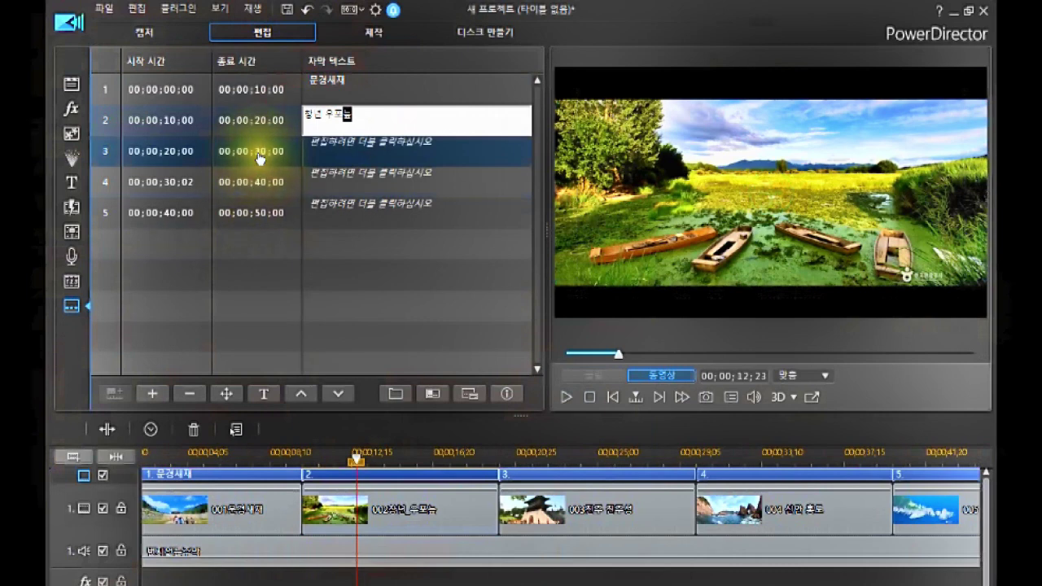
left_click(336, 155)
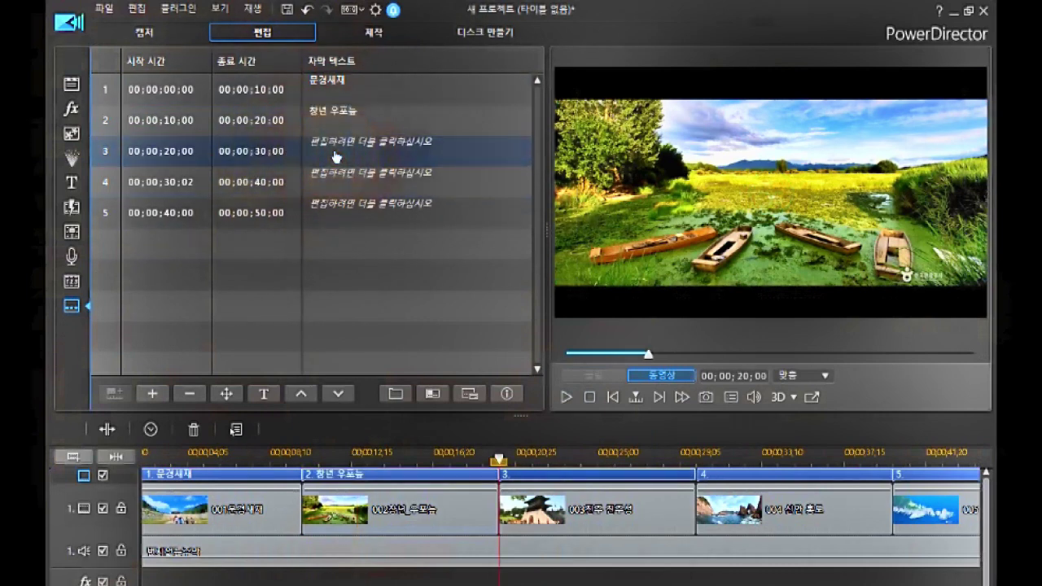
left_click(359, 455)
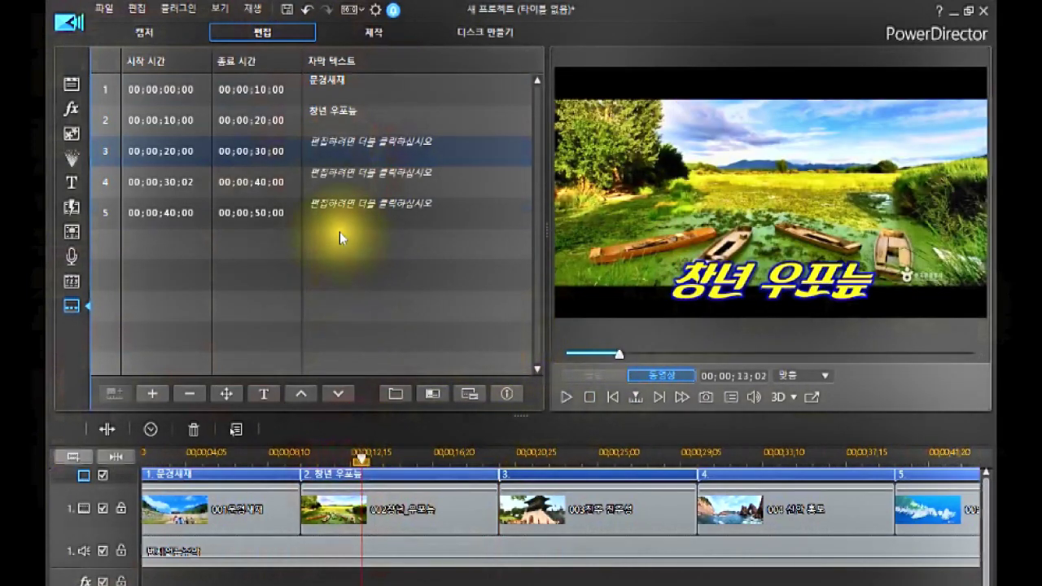
Step: Go through the third, fourth and fifth subtitles with their images, and open the third subtitle's text for editing
left_click(321, 184)
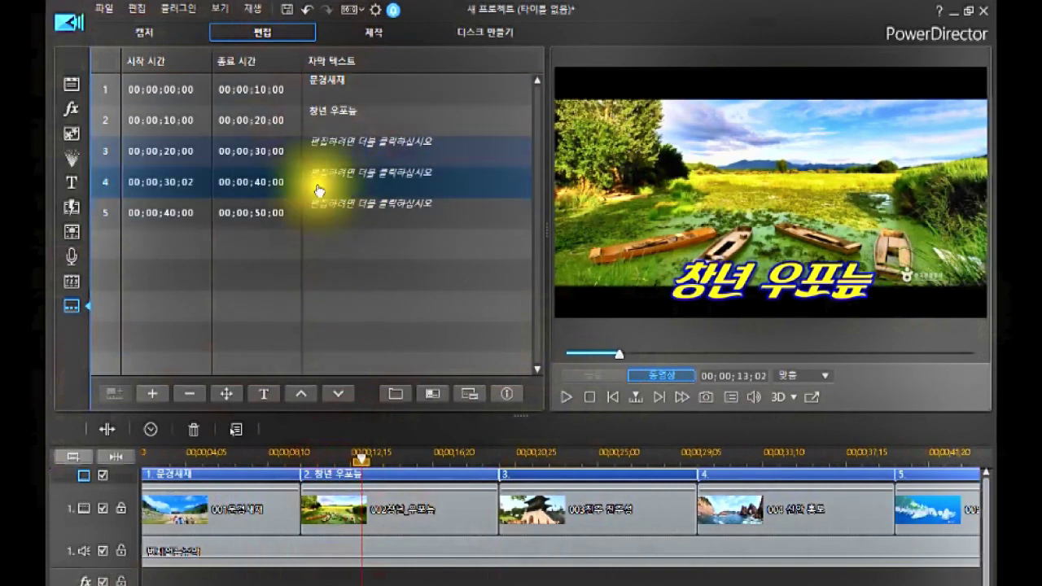
left_click(332, 147)
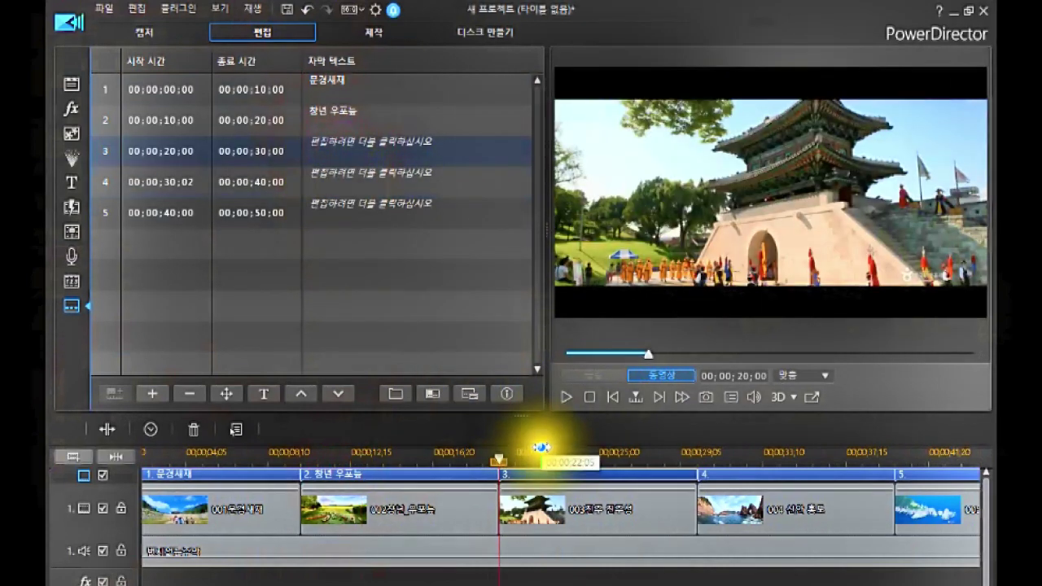
left_click(241, 188)
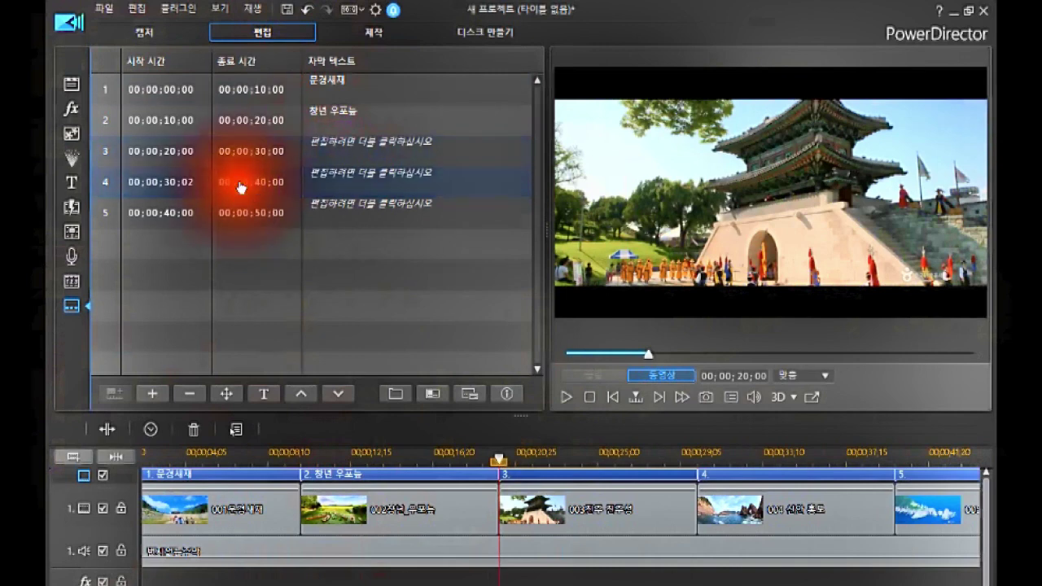
left_click(224, 216)
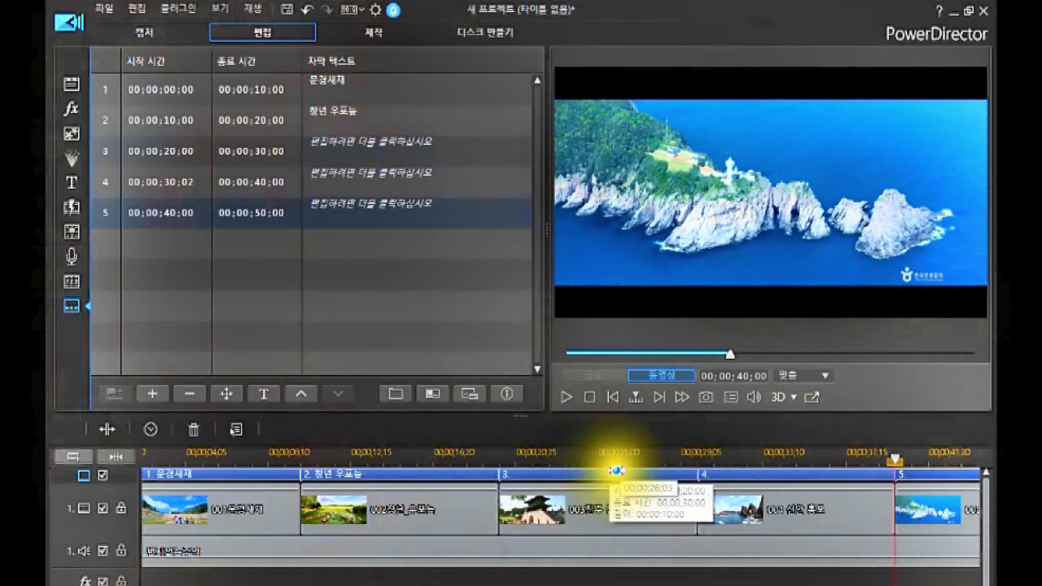
left_click(343, 159)
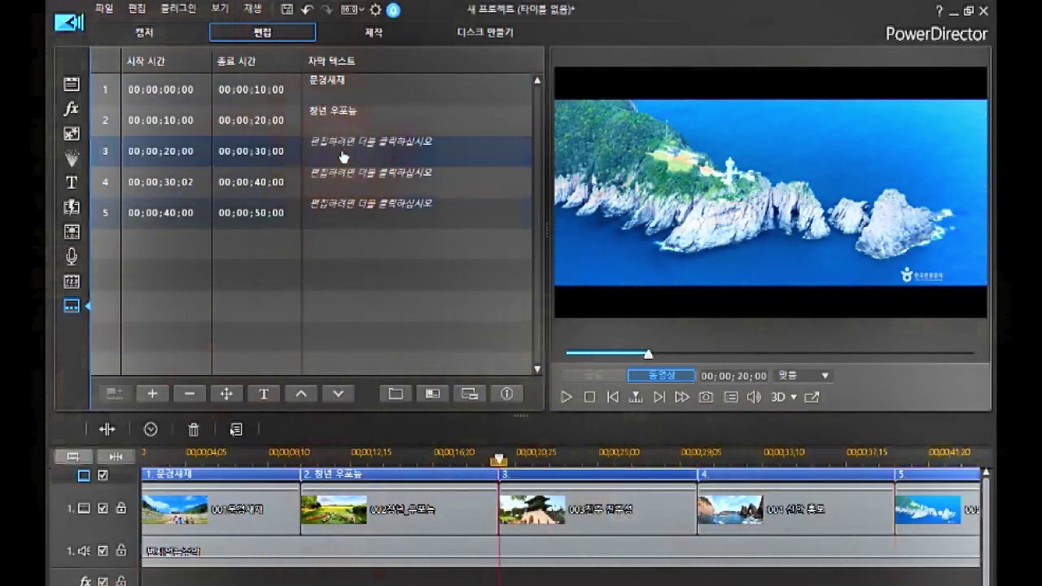
double_click(343, 156)
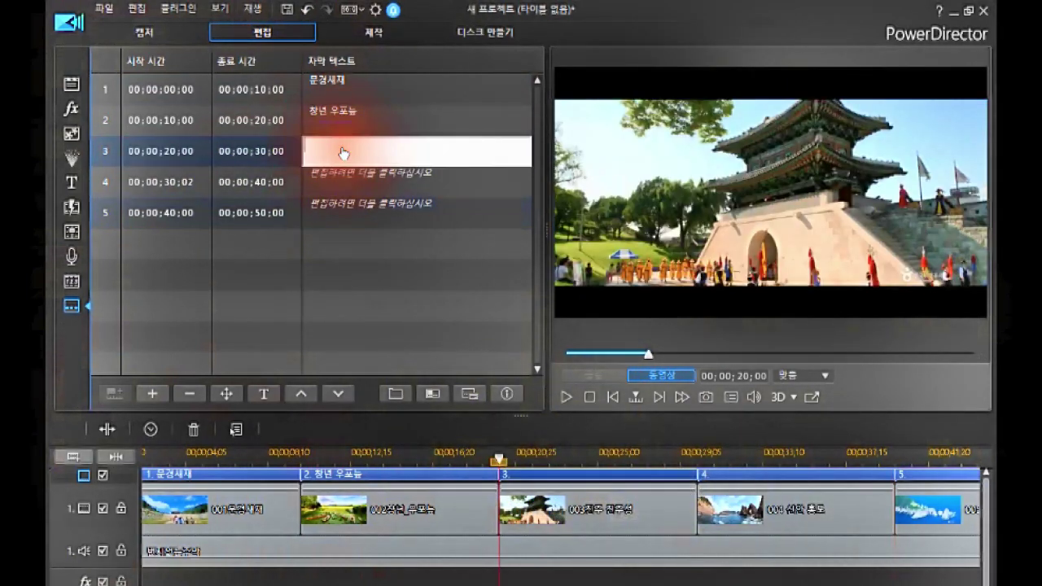
Step: Apply the text format a파도소리, italic, size 36, yellow with black shadow and dark blue border, to all subtitles
left_click(267, 393)
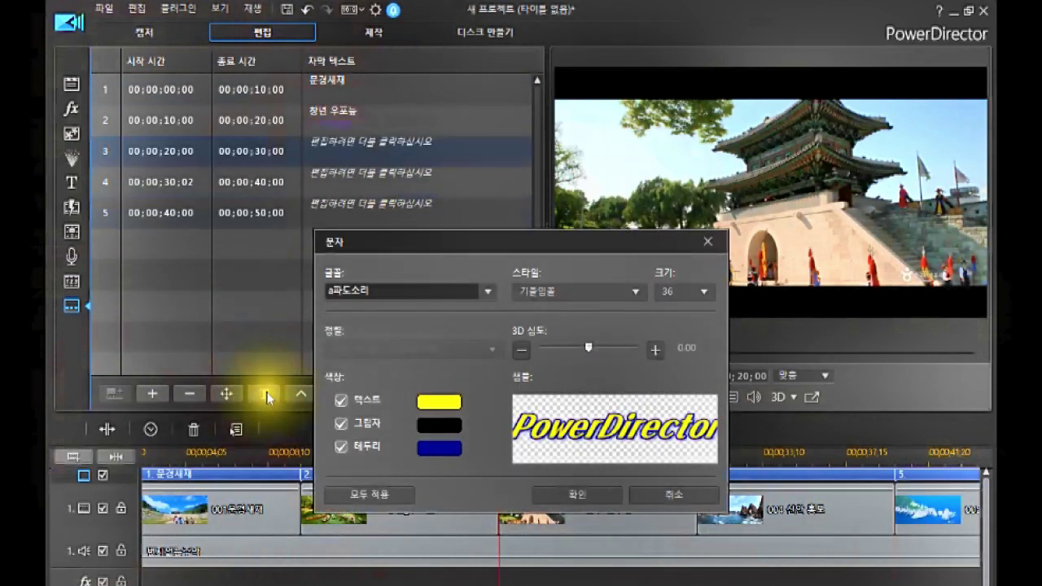
left_click(268, 396)
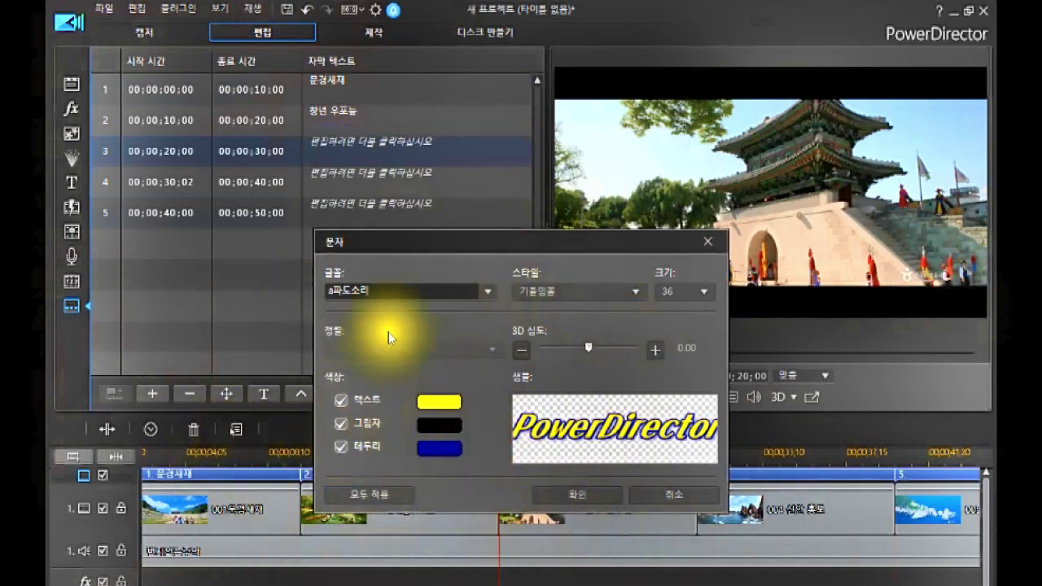
left_click(386, 496)
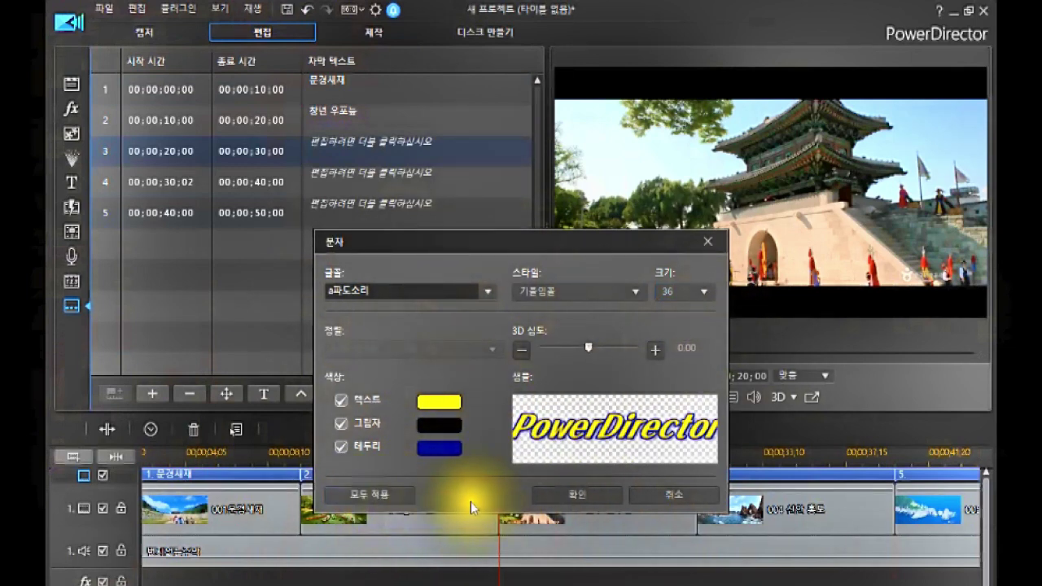
left_click(569, 497)
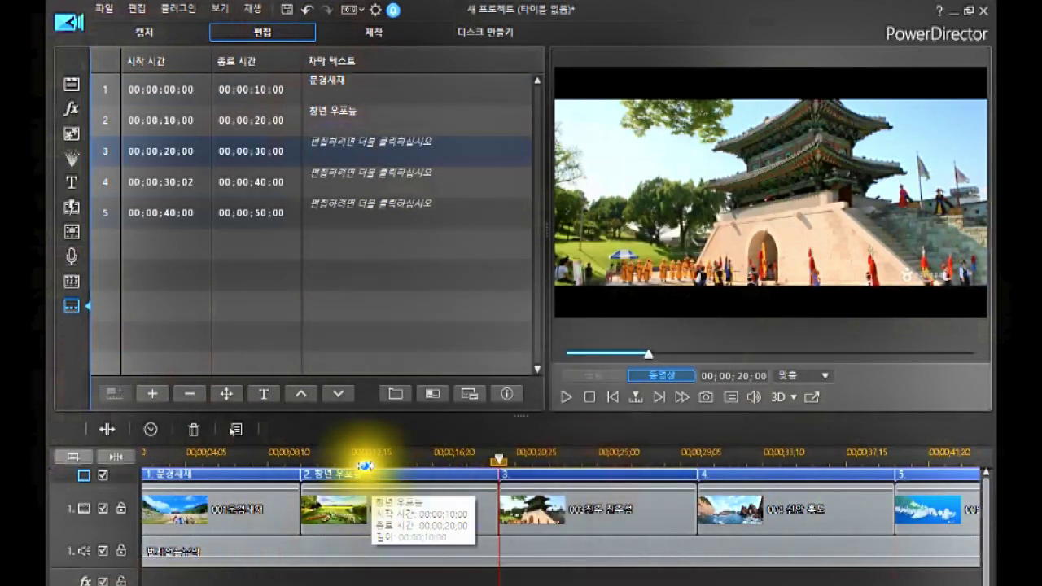
Step: Place the playhead at 00;00;13;09 on the second image and select its subtitle 창녕 우포늪 to check the format
left_click(365, 457)
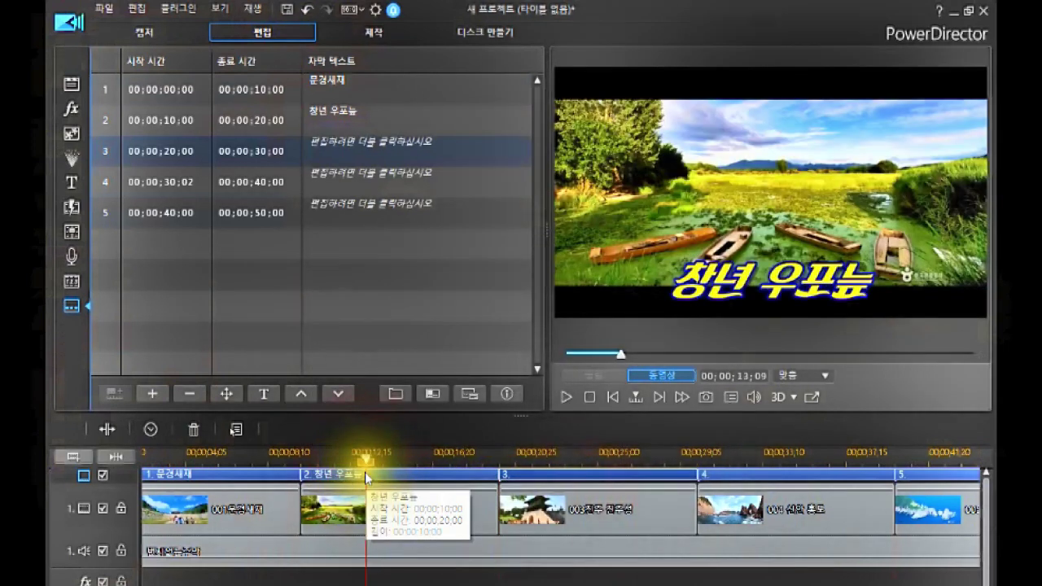
left_click(365, 472)
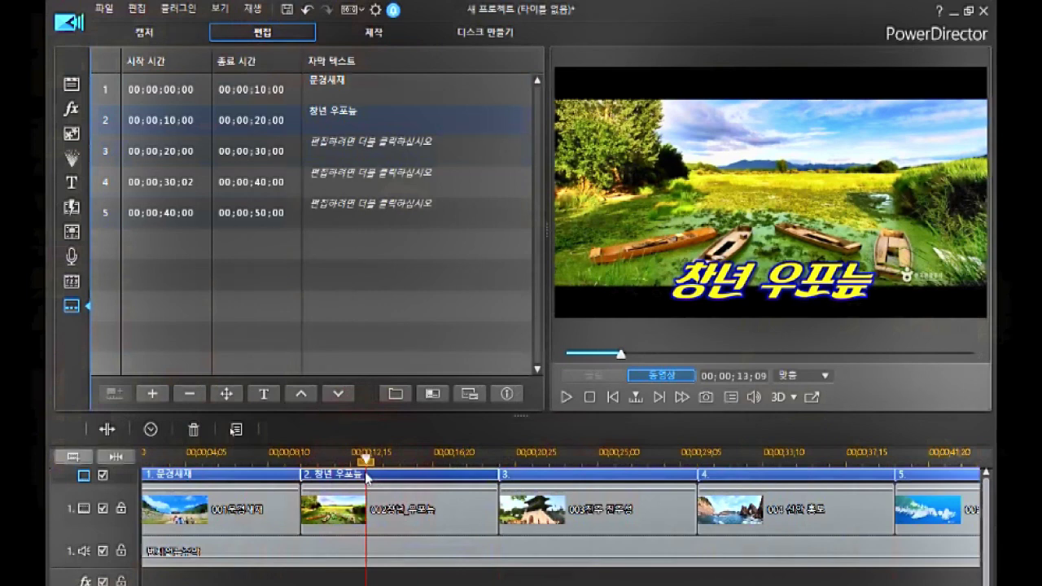
left_click(371, 458)
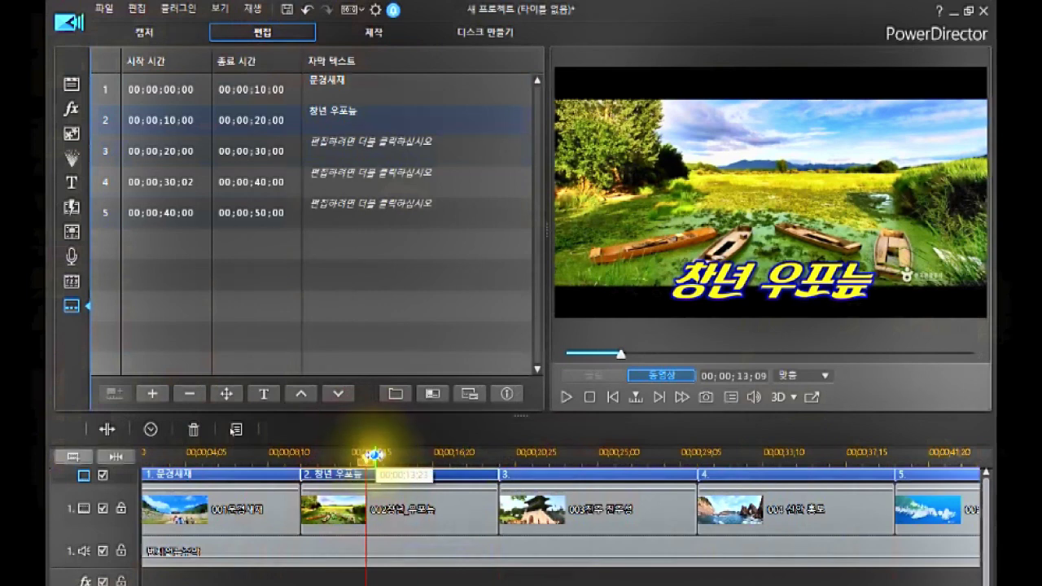
left_click(373, 455)
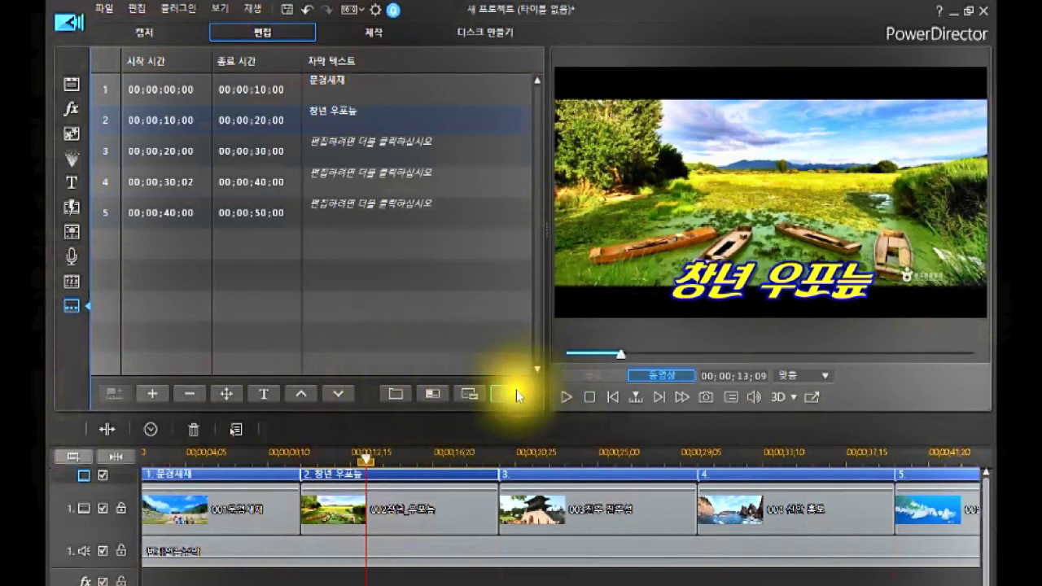
Step: Examine the commands for importing subtitles and for exporting them as an SRT file
left_click(396, 397)
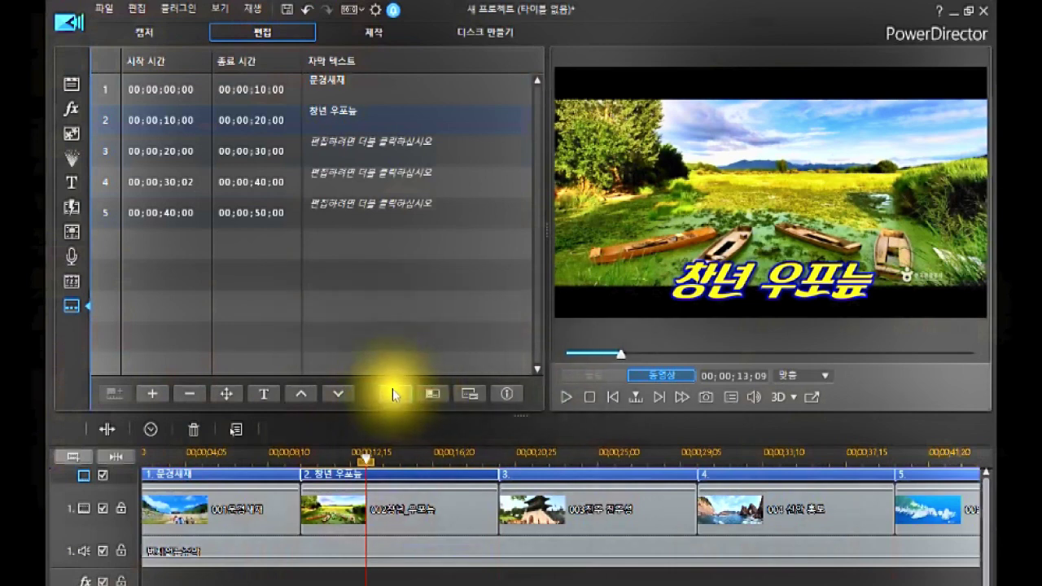
left_click(431, 395)
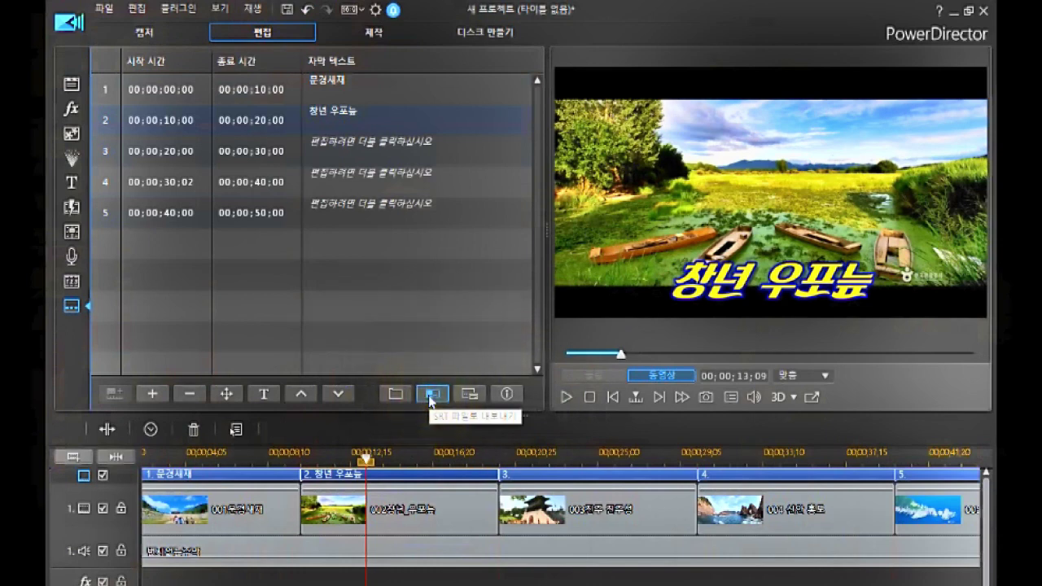
left_click(431, 396)
left_click(397, 397)
left_click(397, 395)
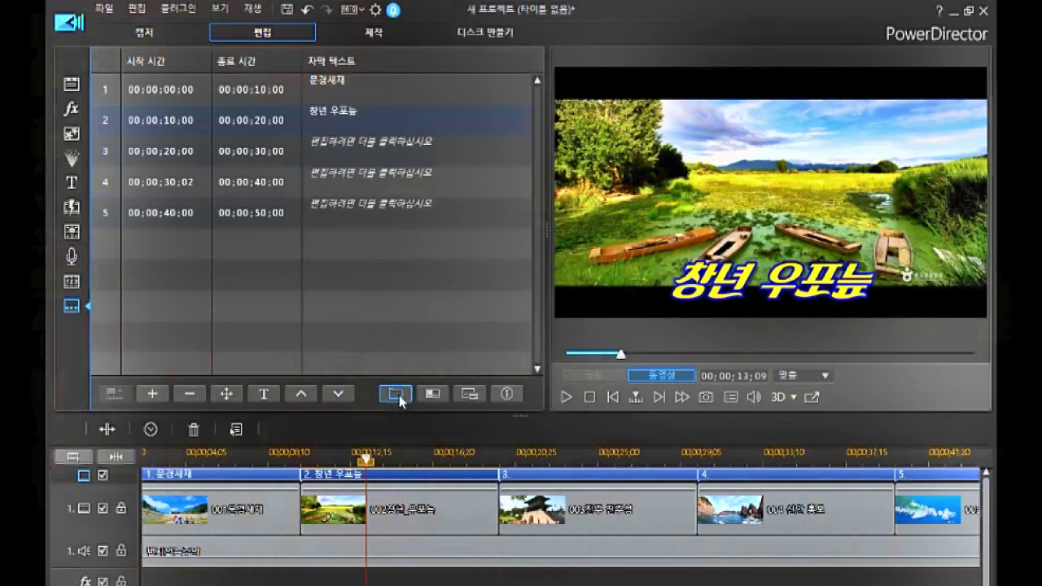
left_click(397, 395)
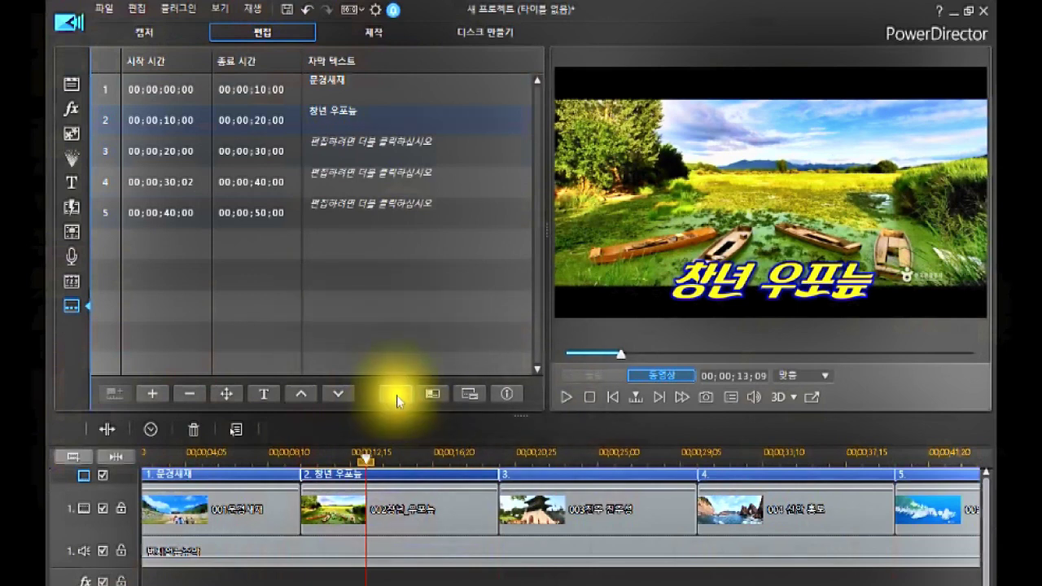
left_click(422, 399)
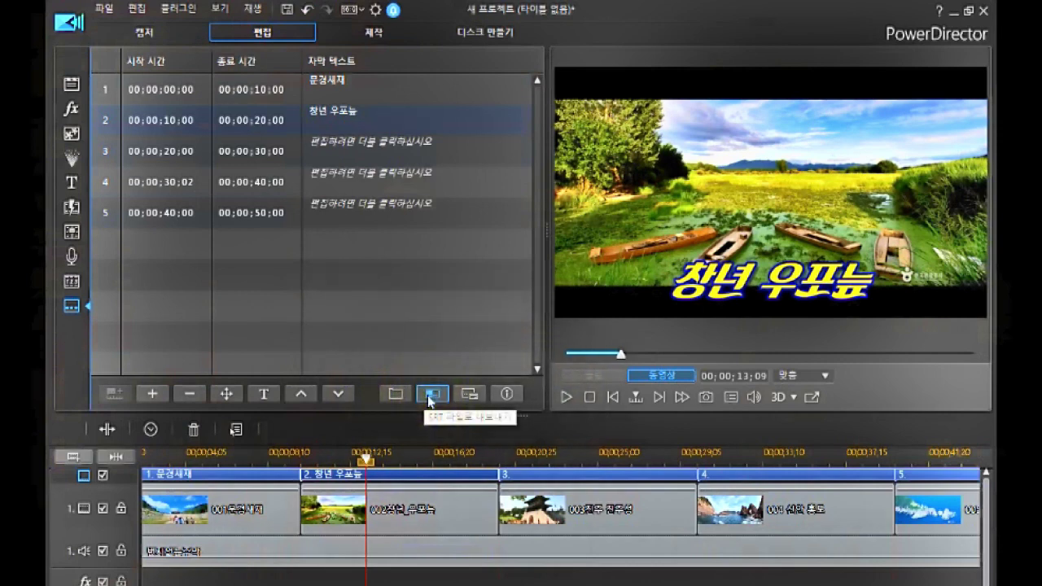
left_click(427, 418)
right_click(426, 421)
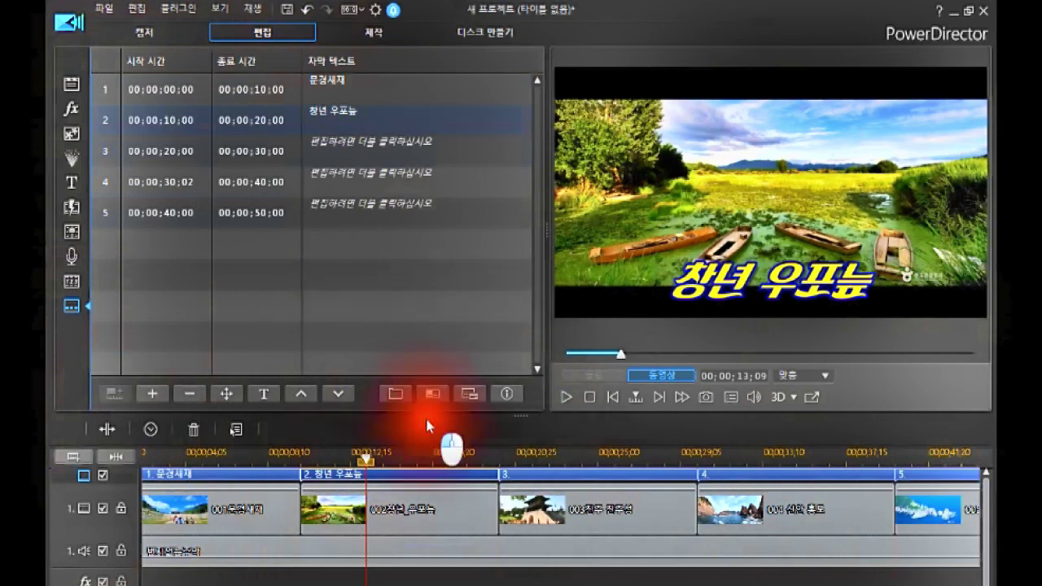